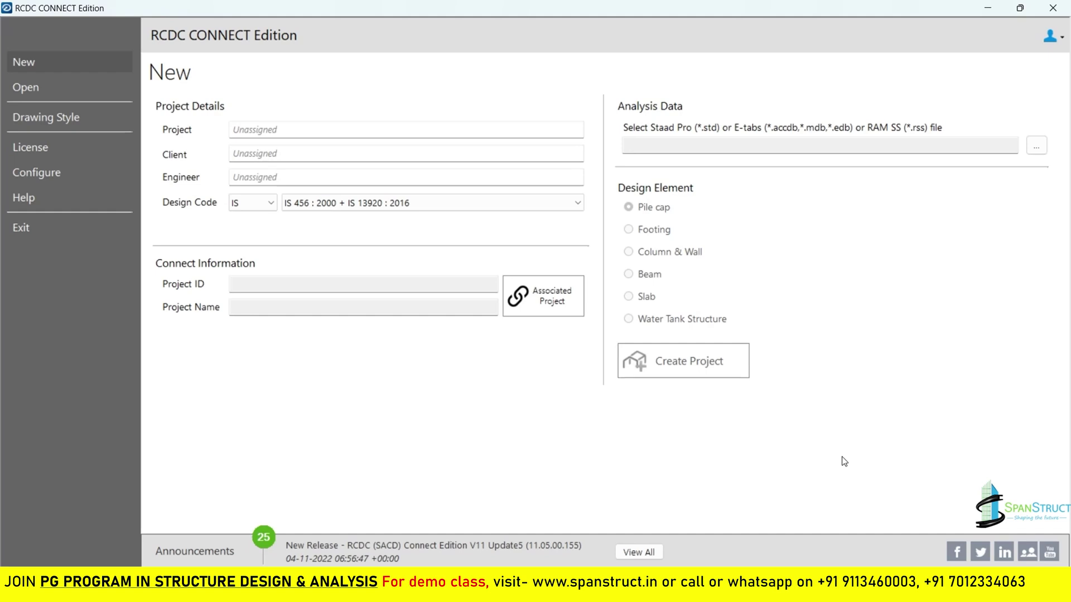
Step: Enter "G + 6 Column Design" as the project name in the new project's details
{"action": "double_click", "coordinate": [277, 130]}
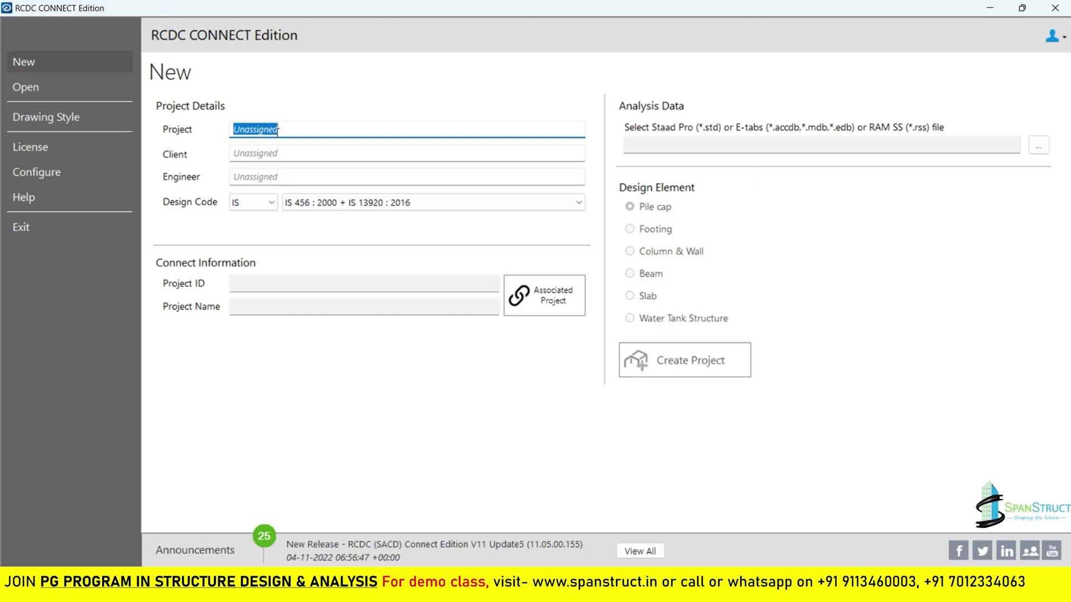
{"action": "type", "text": "G + 6 Column "}
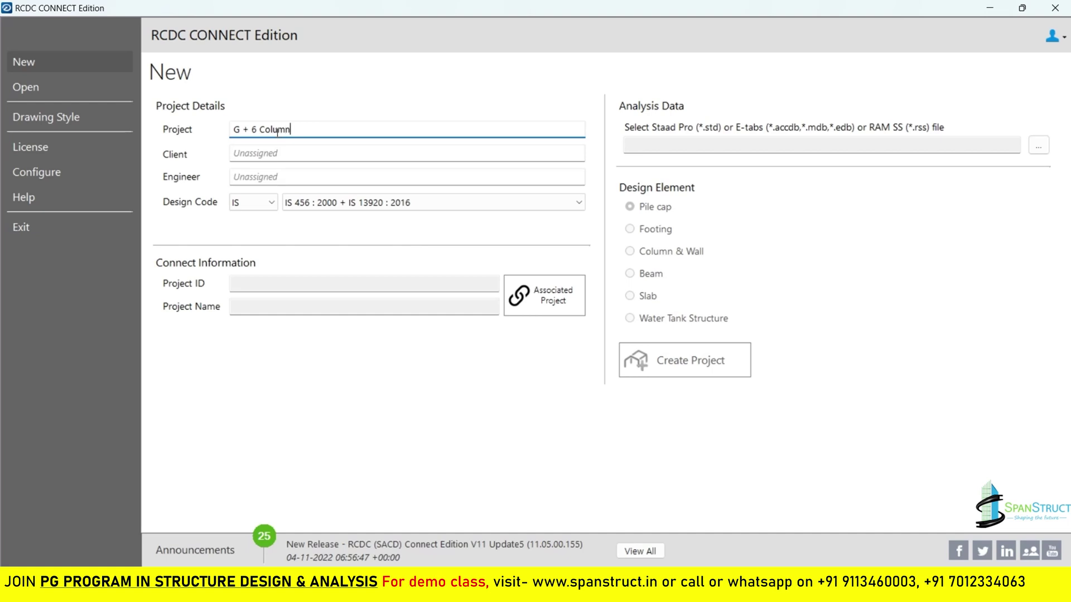
{"action": "type", "text": "Design"}
{"action": "key", "text": "Tab"}
Step: Set the client to Goel Construction and the engineer to SpanStruct Consultancy
{"action": "type", "text": "G"}
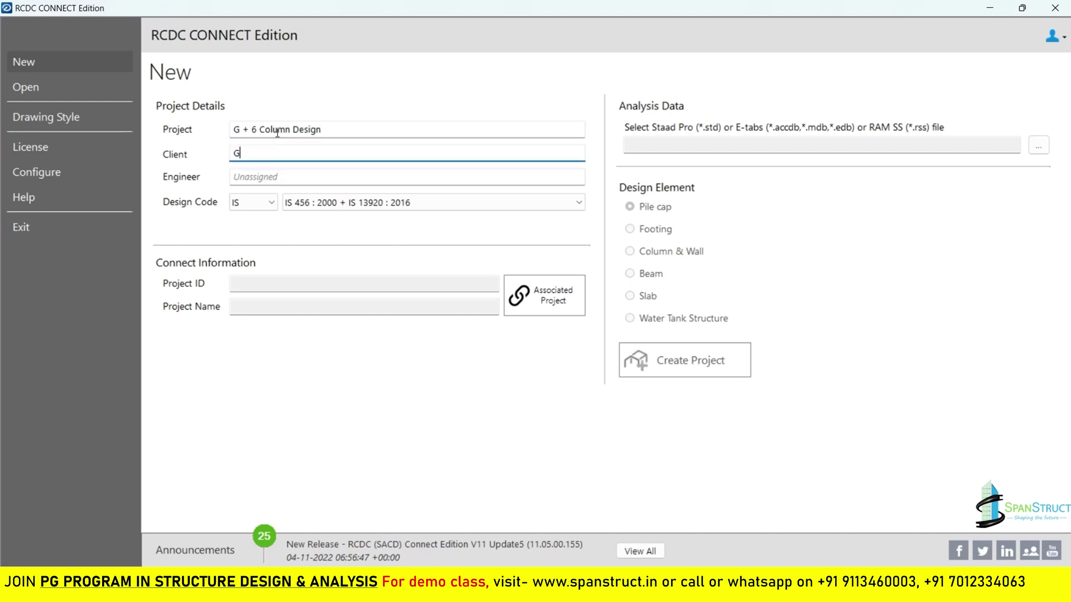
{"action": "type", "text": "oel Construction"}
{"action": "key", "text": "Tab"}
{"action": "type", "text": "Shub"}
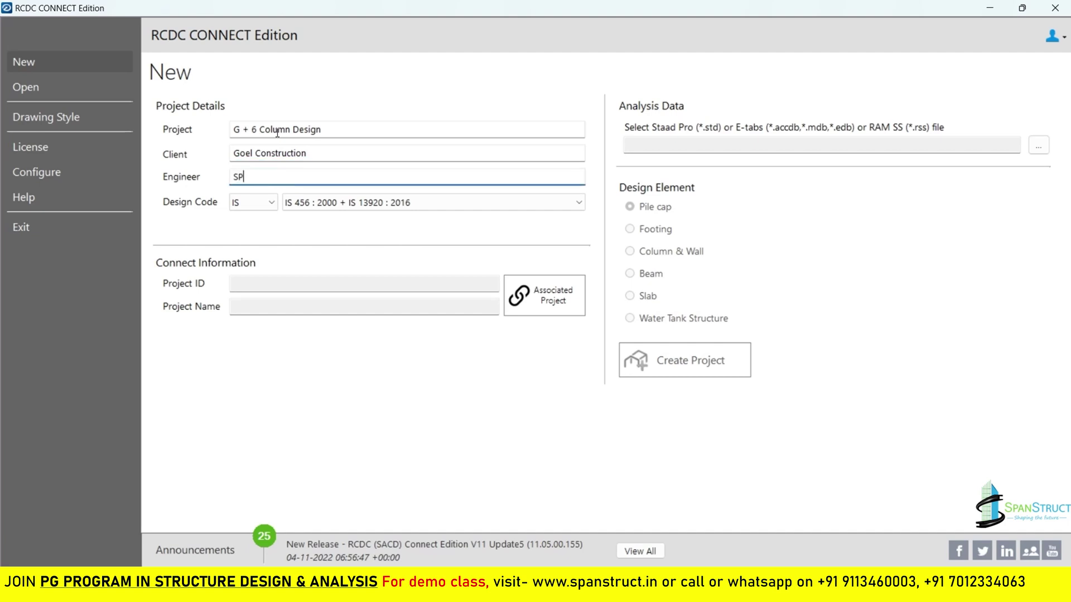
{"action": "key", "text": "BackSpace"}
{"action": "key", "text": "BackSpace"}
{"action": "key", "text": "BackSpace"}
{"action": "type", "text": "panStruct Consultancy"}
{"action": "key", "text": "Tab"}
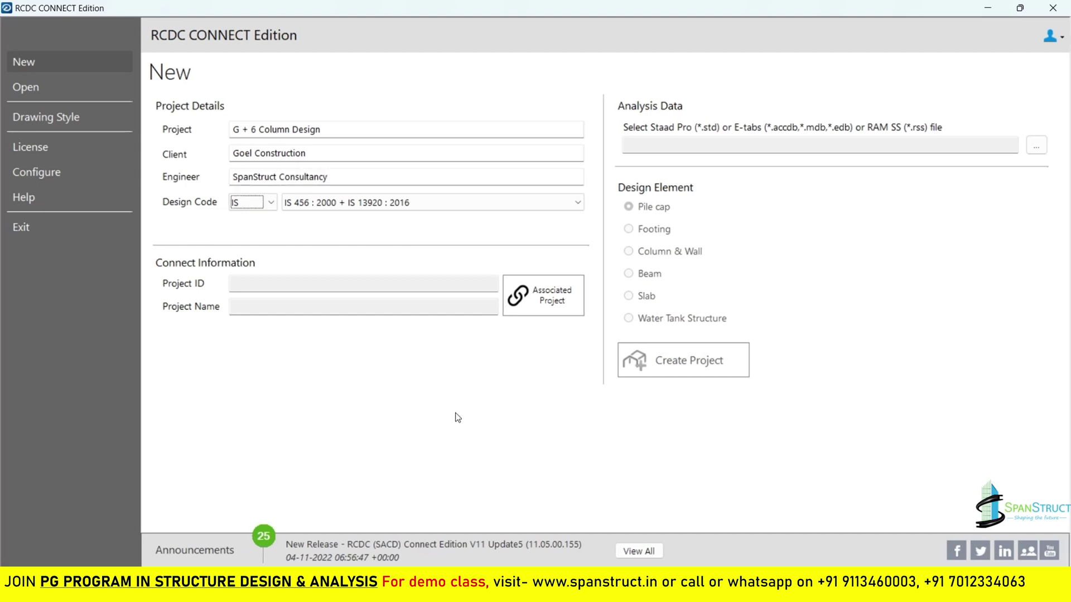
Step: Try the BS and ACI design code families for the new project
{"action": "left_click", "coordinate": [254, 201]}
{"action": "left_click", "coordinate": [254, 201]}
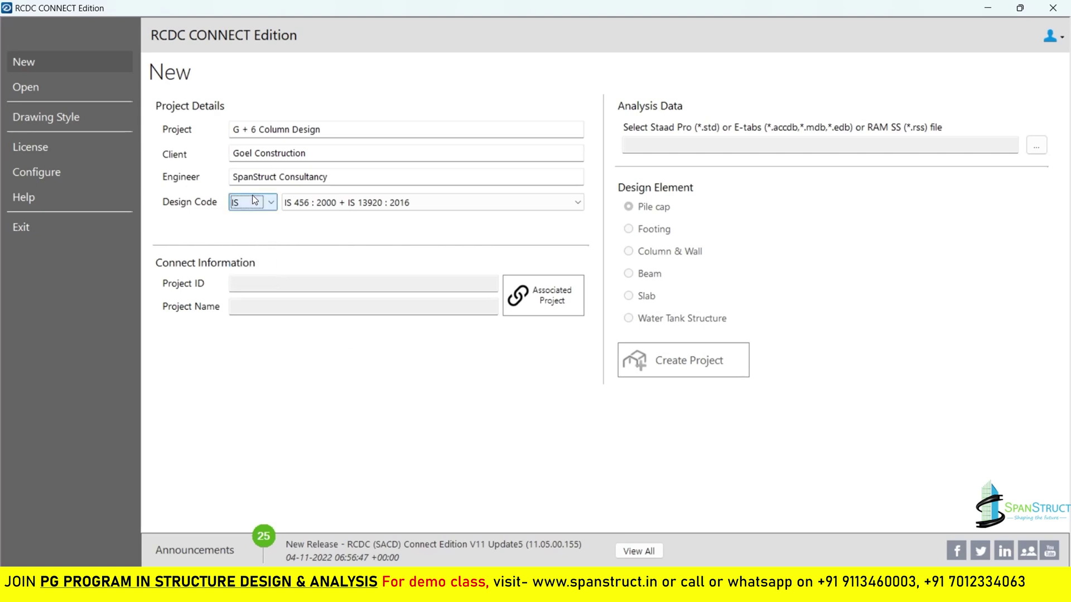
{"action": "left_click", "coordinate": [243, 204]}
{"action": "left_click", "coordinate": [242, 204]}
{"action": "left_click", "coordinate": [254, 204]}
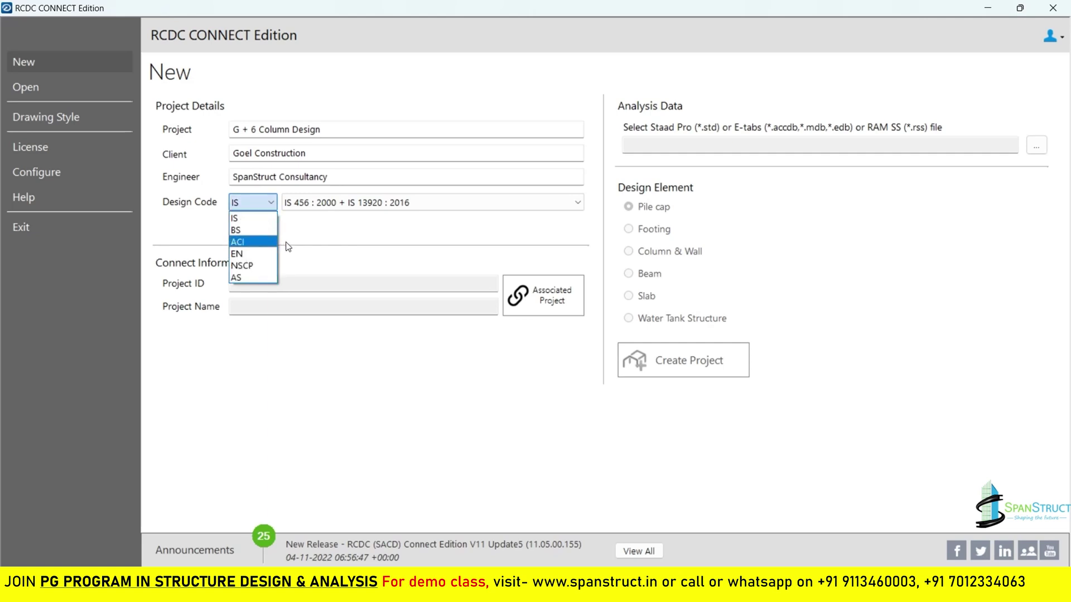
{"action": "left_click", "coordinate": [270, 229]}
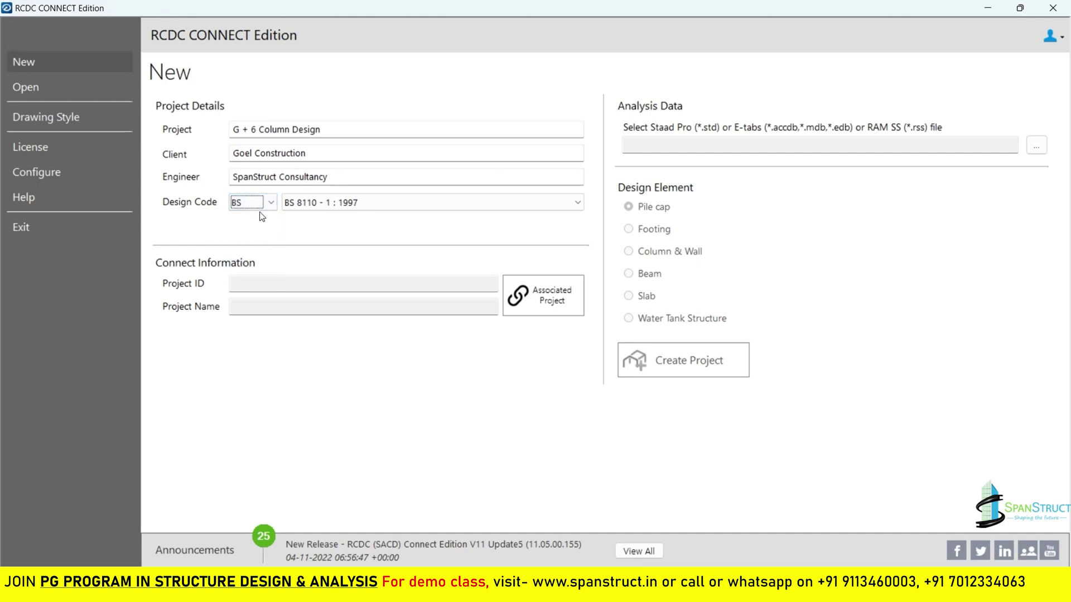
{"action": "left_click", "coordinate": [258, 205]}
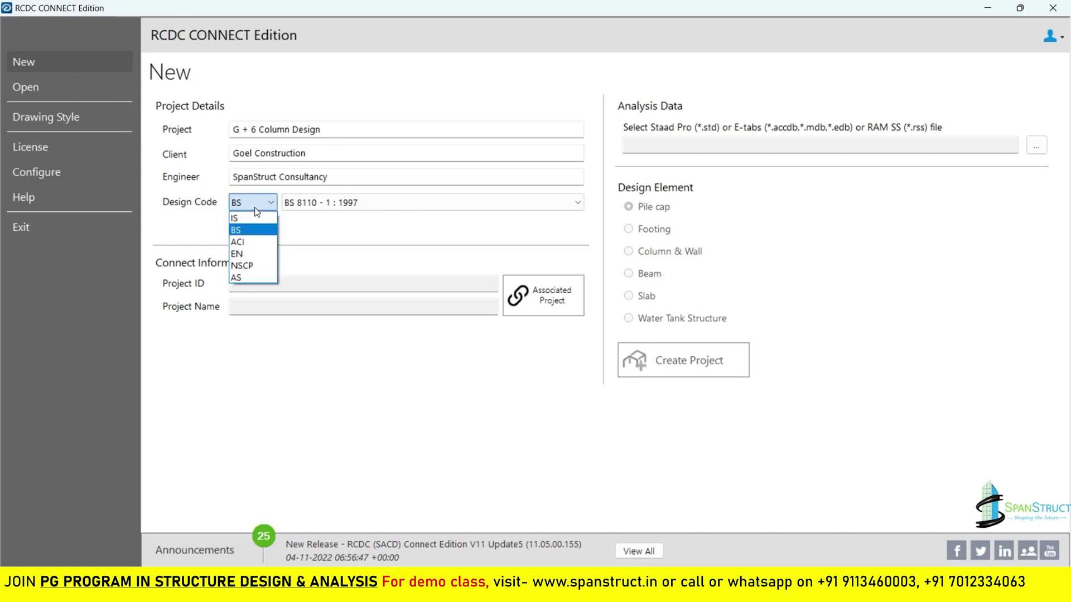
{"action": "left_click", "coordinate": [258, 243]}
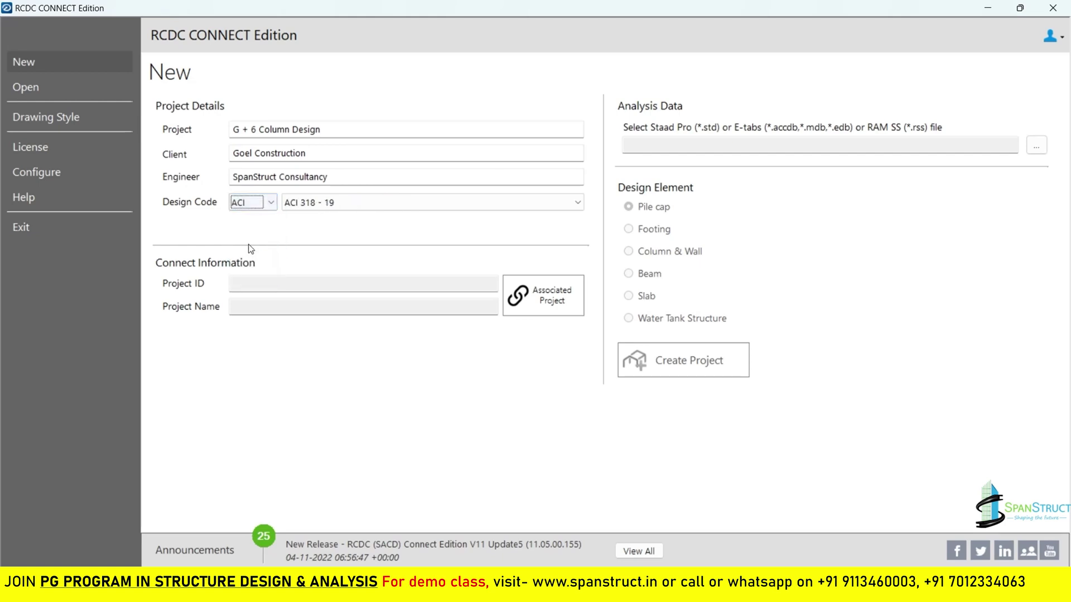
Step: Set the design code family to IS with IS 456 : 2000 + IS 13920 : 2016
{"action": "left_click", "coordinate": [261, 200]}
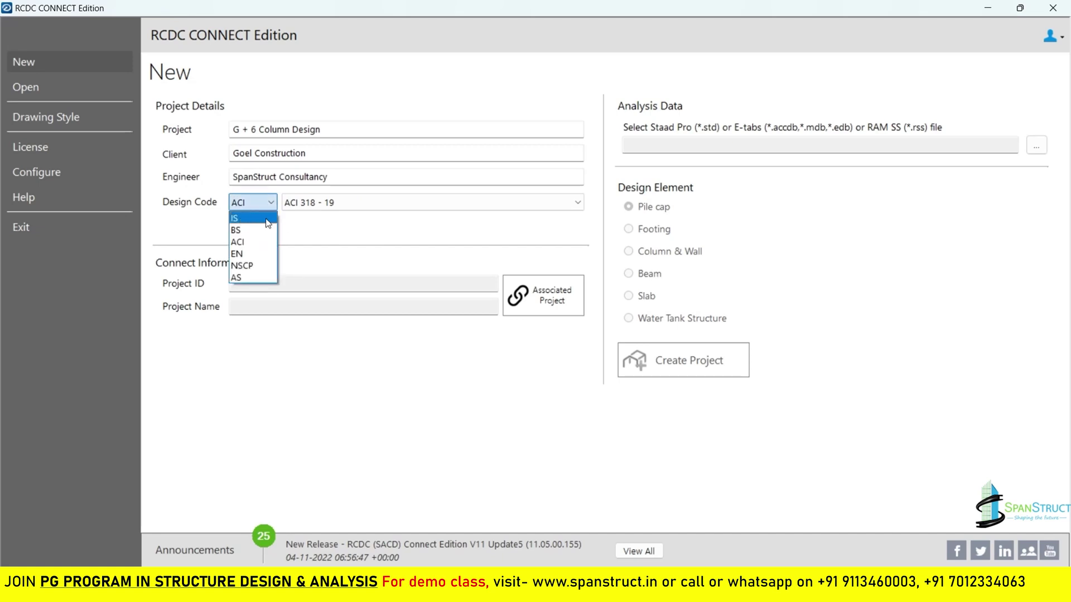
{"action": "left_click", "coordinate": [268, 223]}
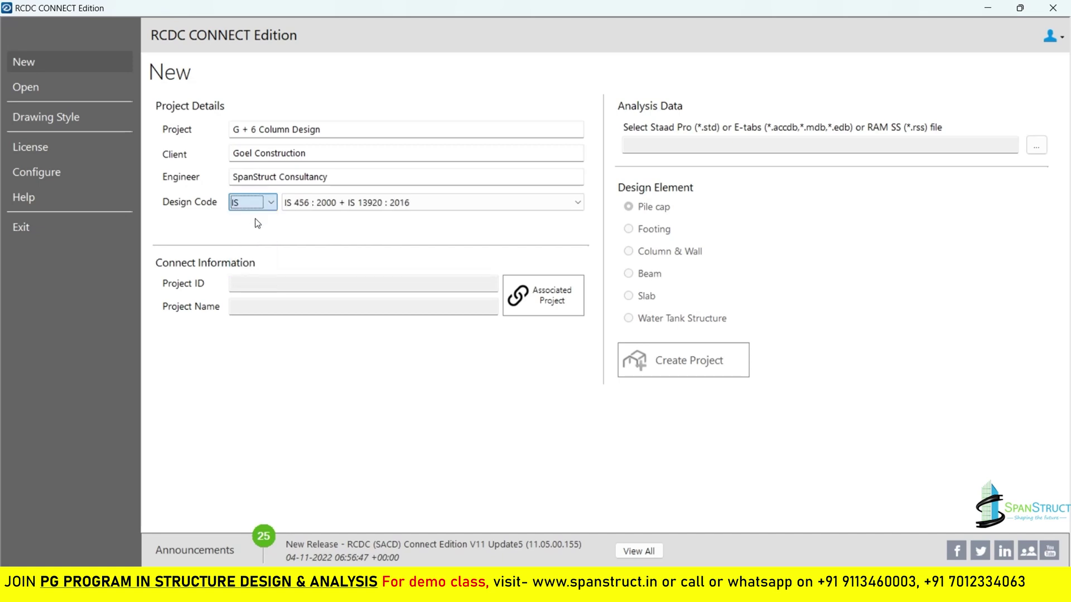
{"action": "left_click", "coordinate": [427, 207]}
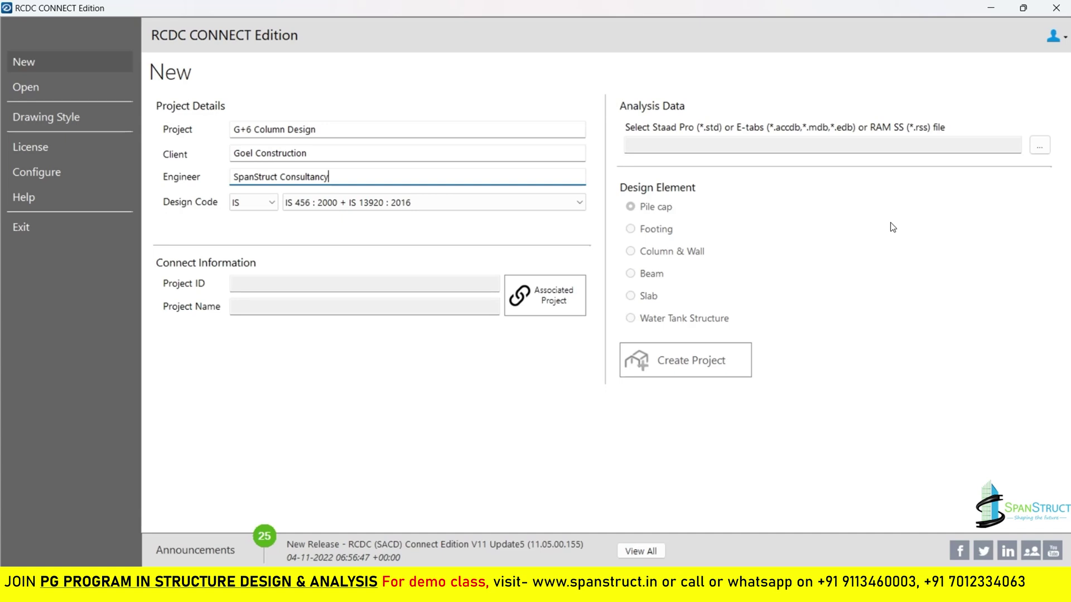
Step: Load the analysis file G +6.accdb from the RCDC folder and create the project for Column & Wall design
{"action": "left_click", "coordinate": [1039, 145]}
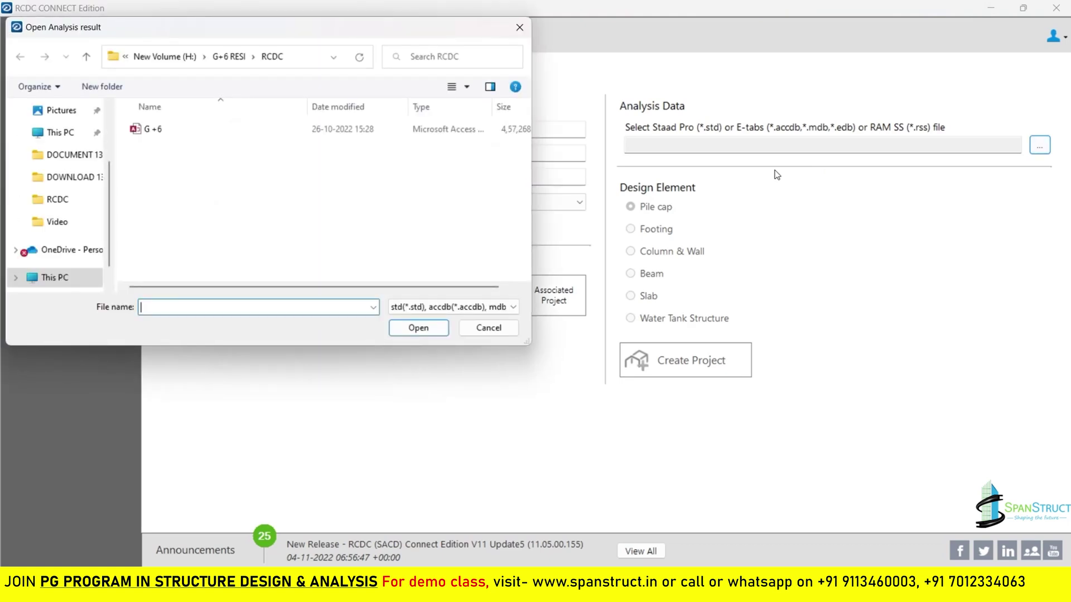
{"action": "left_click", "coordinate": [409, 133]}
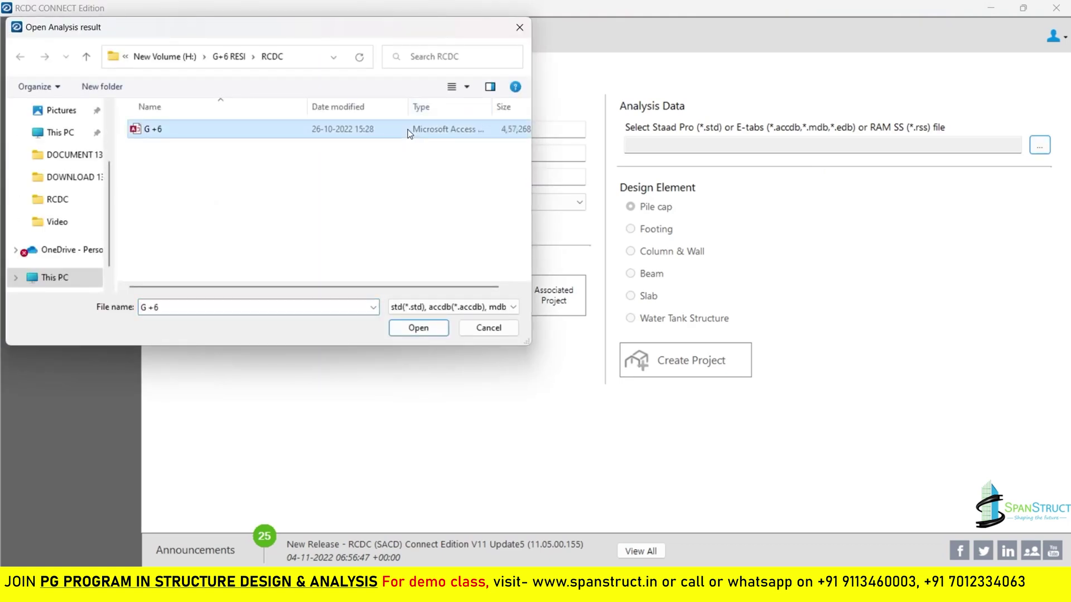
{"action": "left_click", "coordinate": [411, 329]}
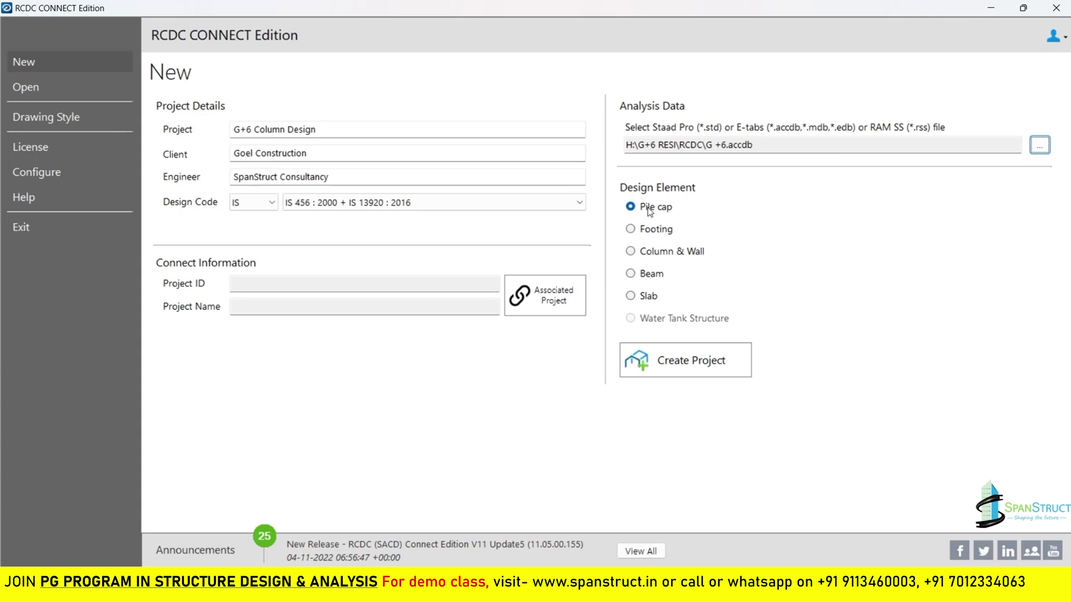
{"action": "left_click", "coordinate": [697, 256]}
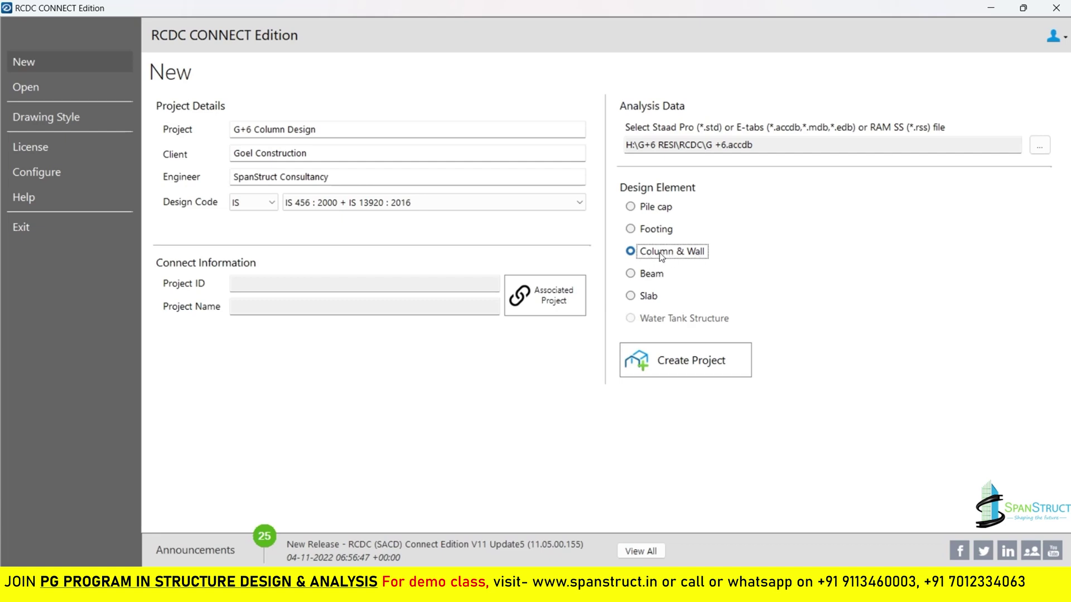
{"action": "left_click", "coordinate": [685, 364]}
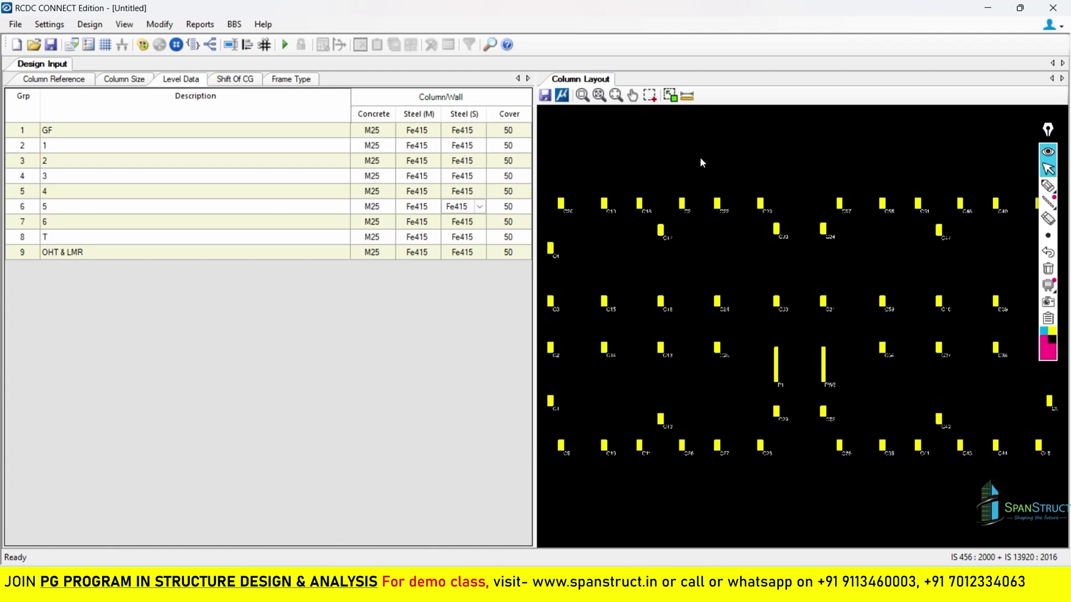
Step: Save the project as "G + 6 RESI" in the RCDC folder
{"action": "left_click", "coordinate": [20, 25]}
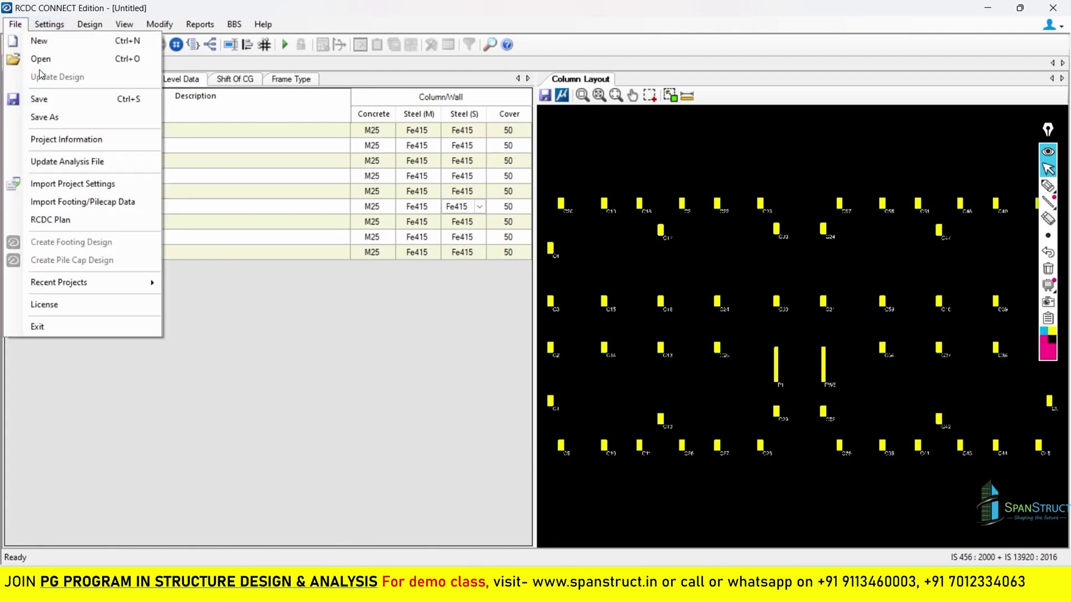
{"action": "left_click", "coordinate": [95, 98]}
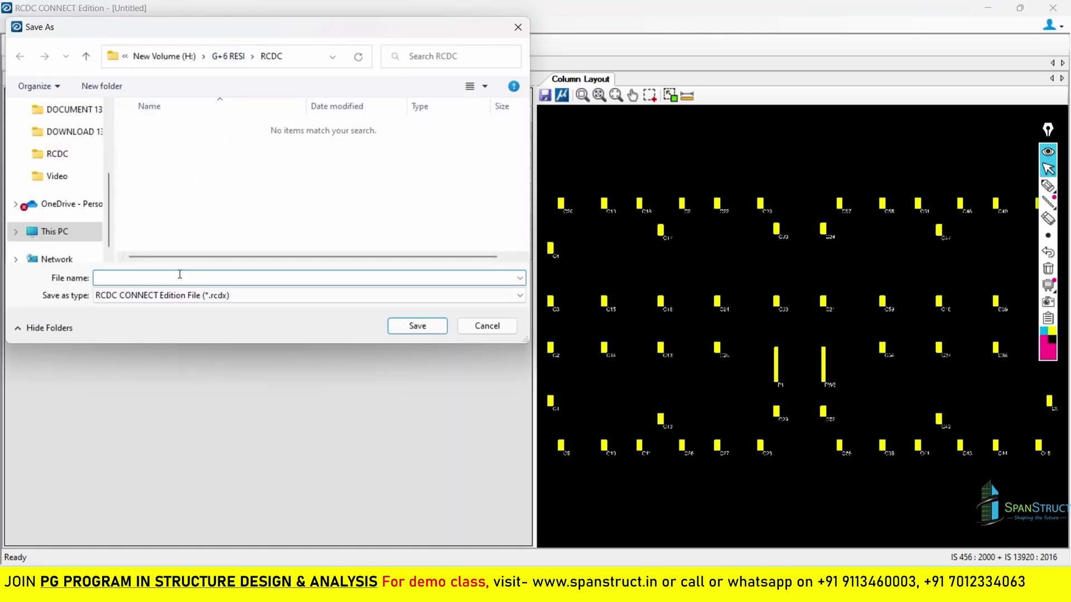
{"action": "type", "text": "G"}
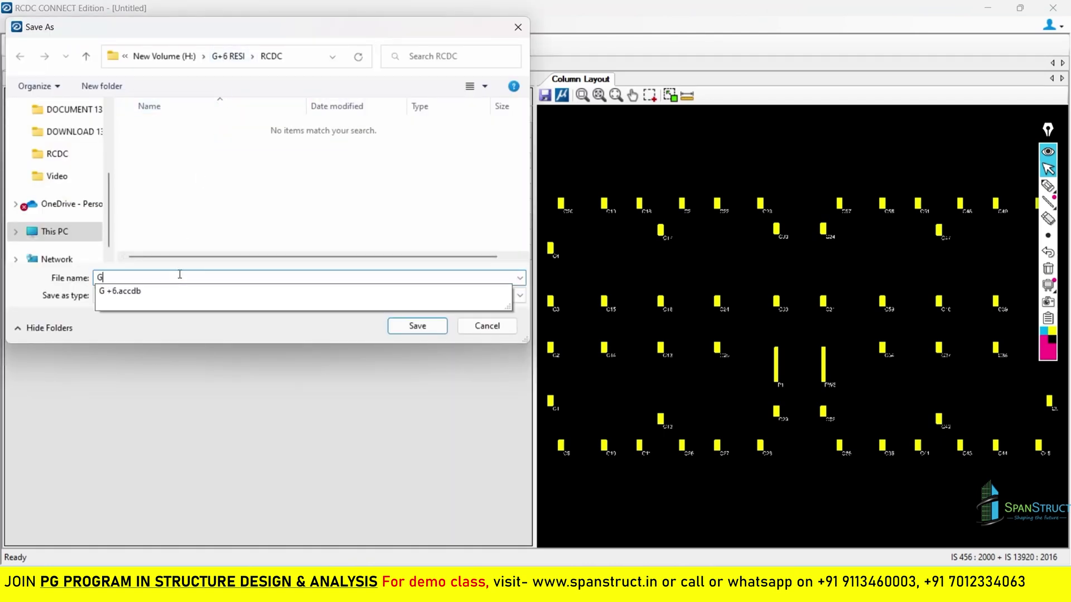
{"action": "type", "text": " + 6 RESI"}
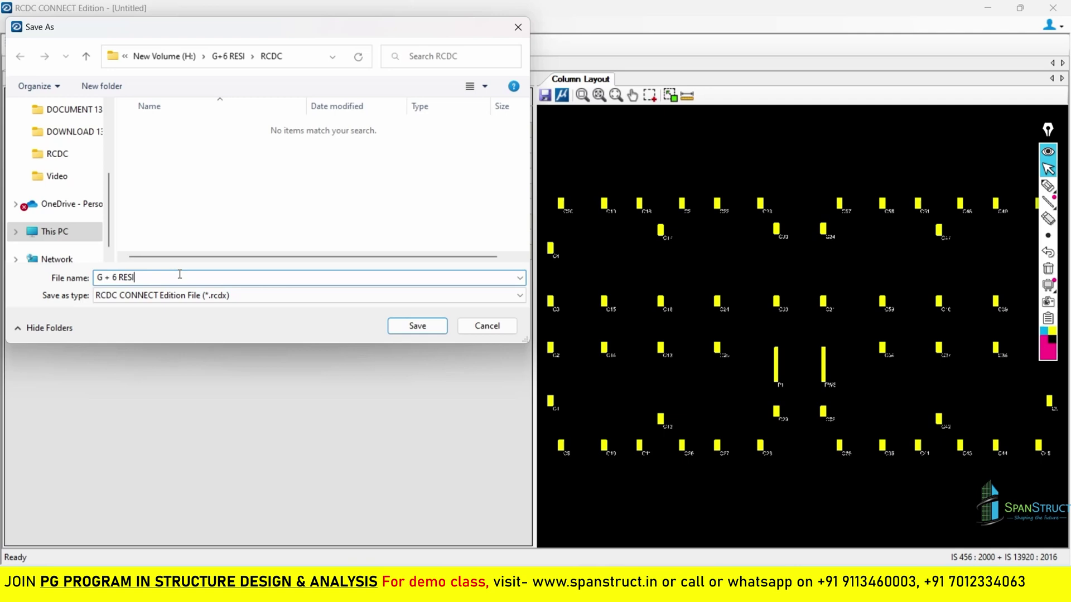
{"action": "key", "text": "Return"}
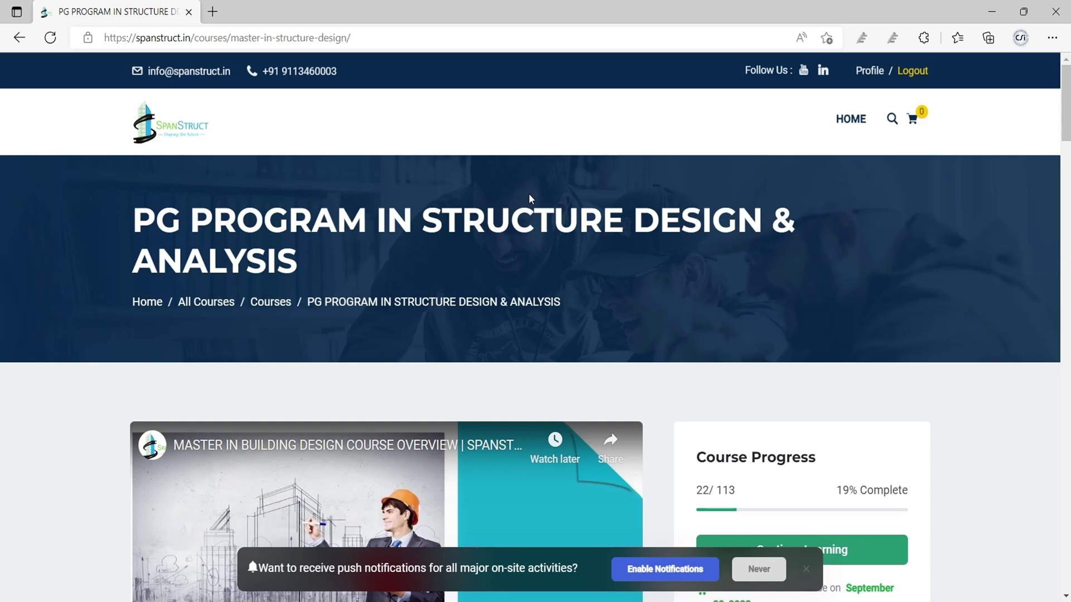
Step: Examine the highlights, outcomes and topics on the PG Program in Structure Design & Analysis course page and the spanstruct.in home page in the browser
{"action": "scroll", "coordinate": [530, 194], "scroll_direction": "down", "scroll_amount": 3}
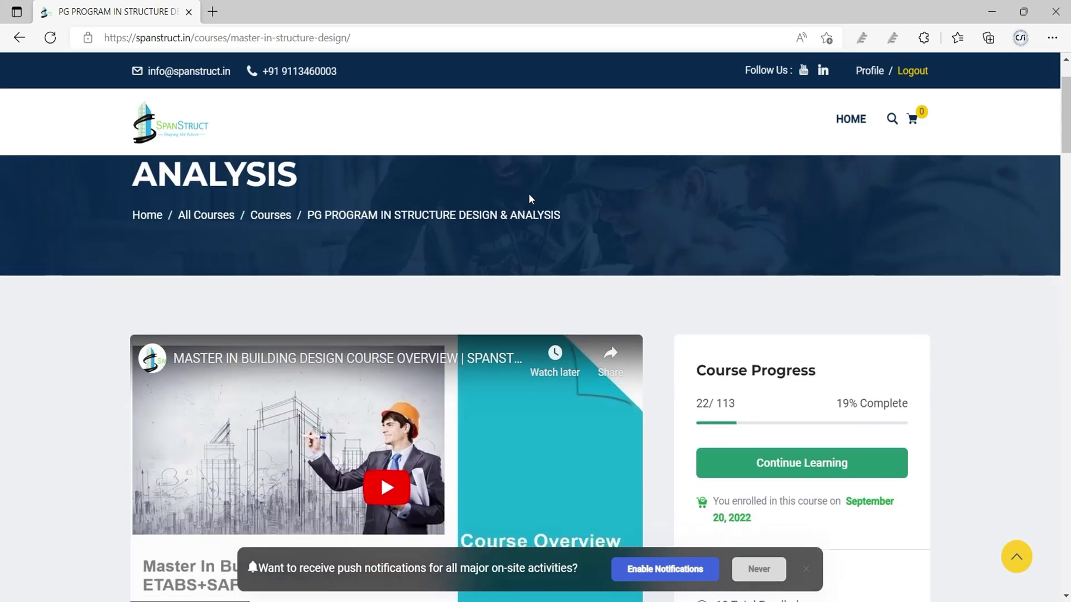
{"action": "scroll", "coordinate": [529, 199], "scroll_direction": "down", "scroll_amount": 1}
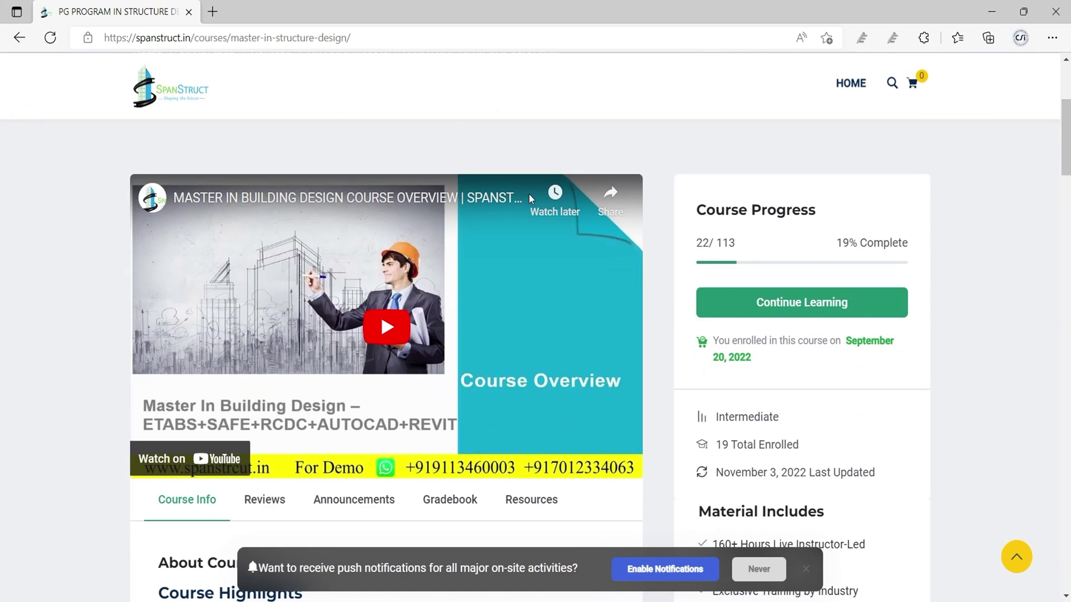
{"action": "scroll", "coordinate": [530, 194], "scroll_direction": "down", "scroll_amount": 3}
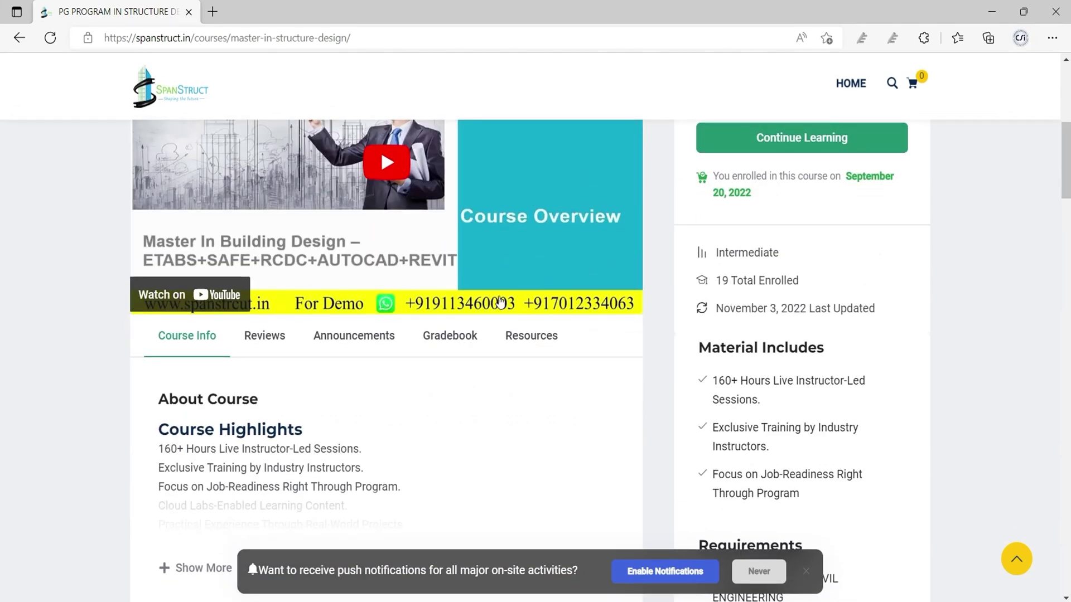
{"action": "scroll", "coordinate": [500, 302], "scroll_direction": "down", "scroll_amount": 3}
{"action": "left_click", "coordinate": [204, 403]}
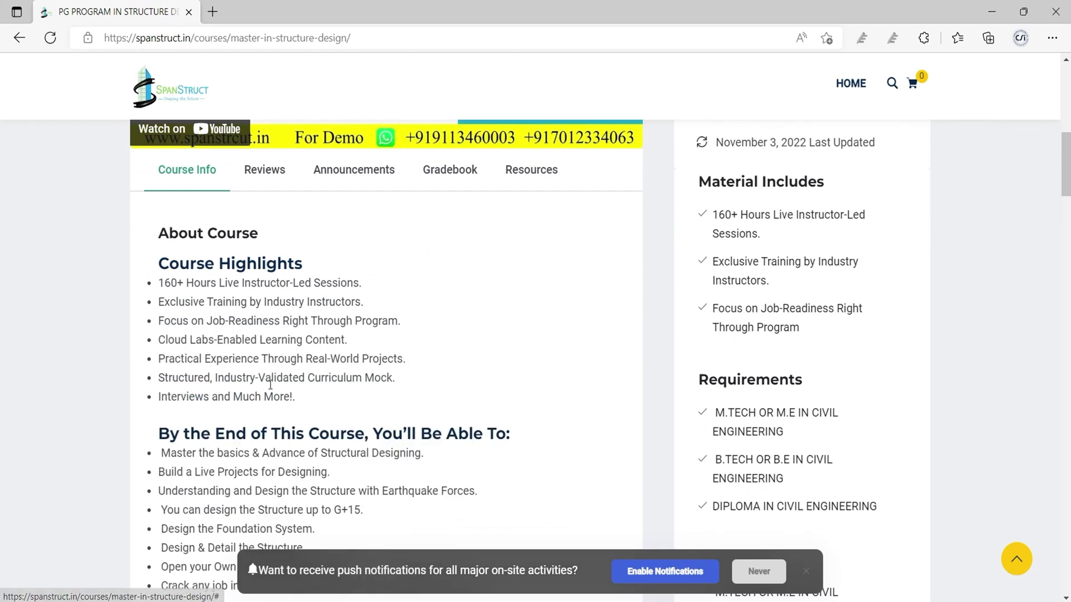
{"action": "scroll", "coordinate": [325, 369], "scroll_direction": "down", "scroll_amount": 2}
{"action": "scroll", "coordinate": [326, 371], "scroll_direction": "down", "scroll_amount": 2}
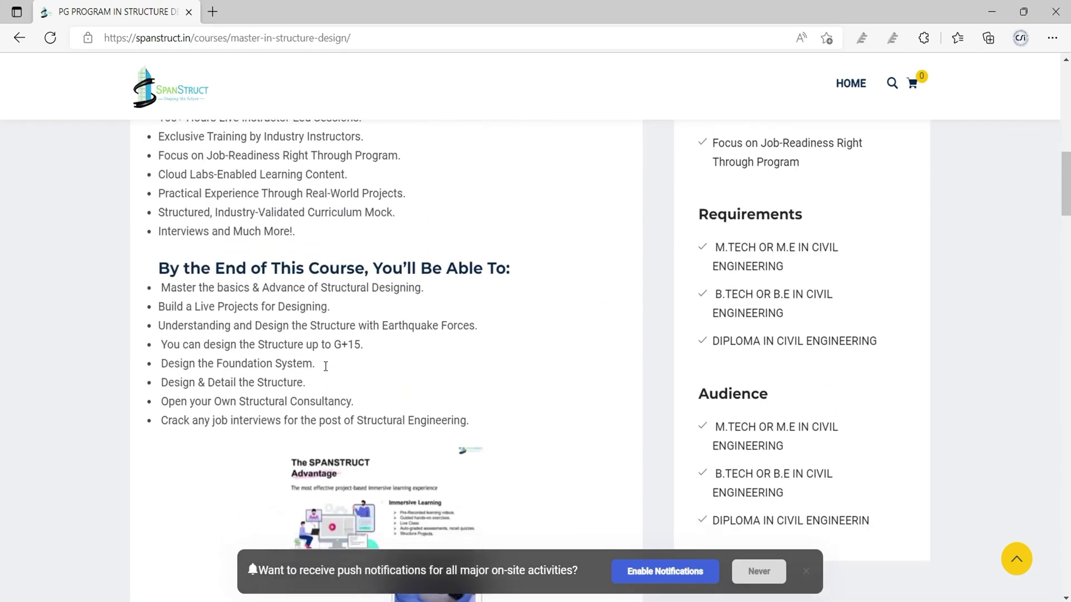
{"action": "scroll", "coordinate": [325, 366], "scroll_direction": "down", "scroll_amount": 2}
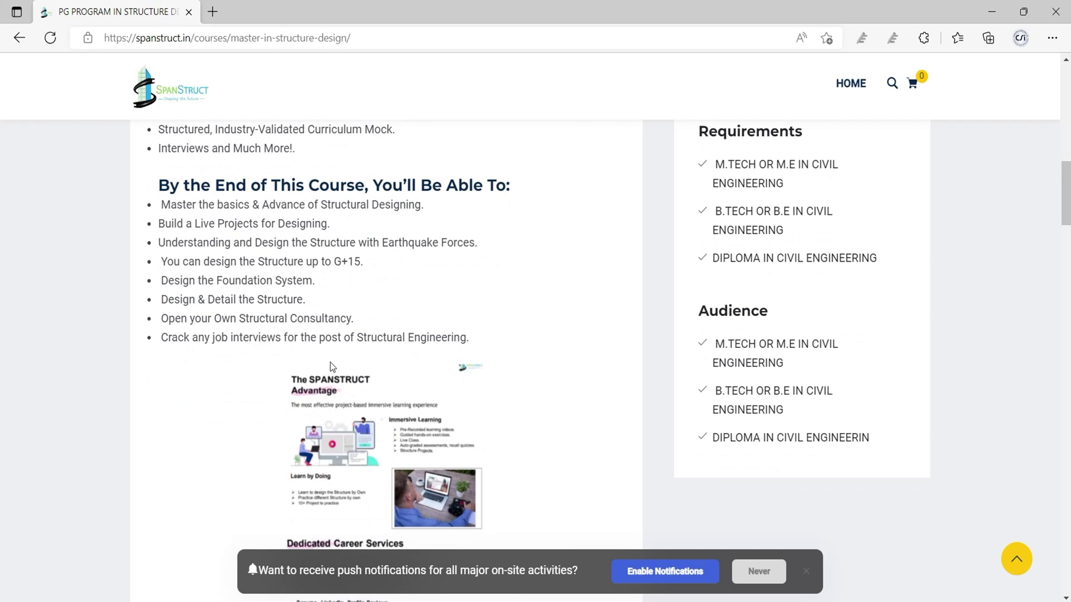
{"action": "scroll", "coordinate": [331, 363], "scroll_direction": "down", "scroll_amount": 4}
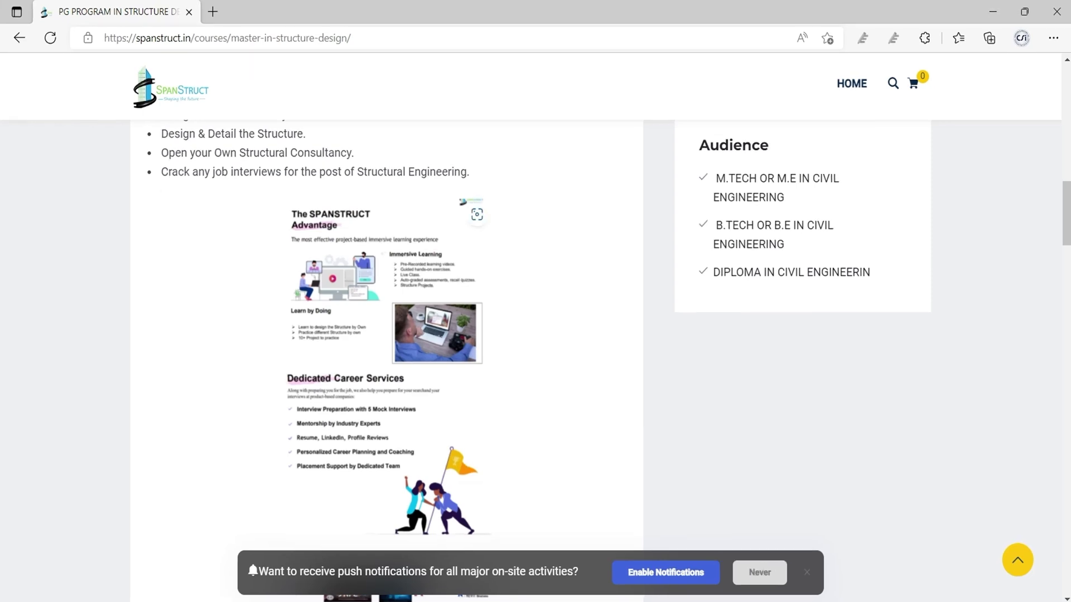
{"action": "scroll", "coordinate": [414, 330], "scroll_direction": "down", "scroll_amount": 2}
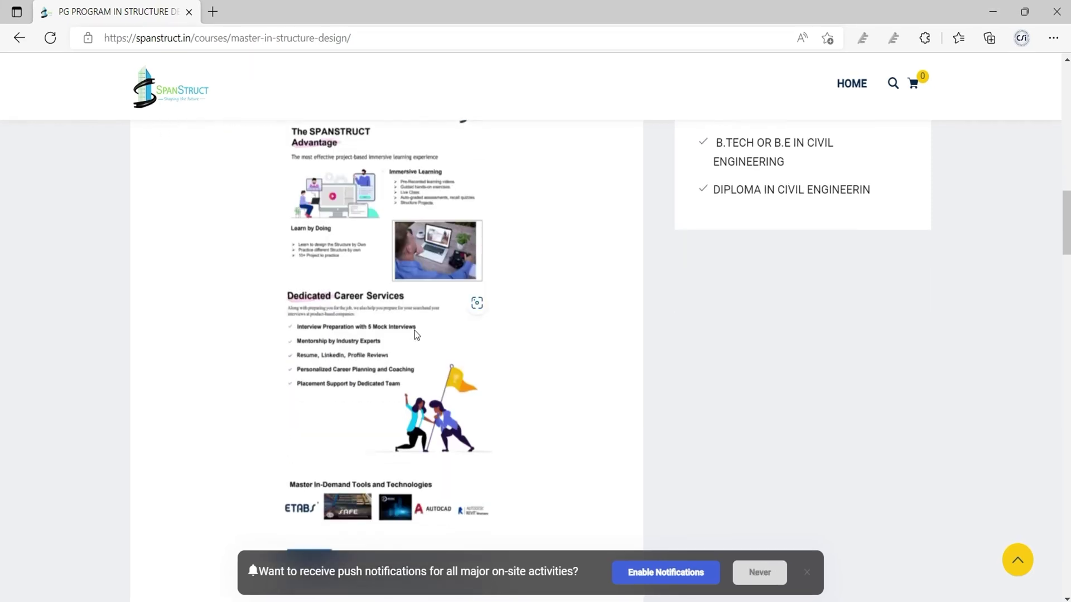
{"action": "scroll", "coordinate": [414, 330], "scroll_direction": "down", "scroll_amount": 11}
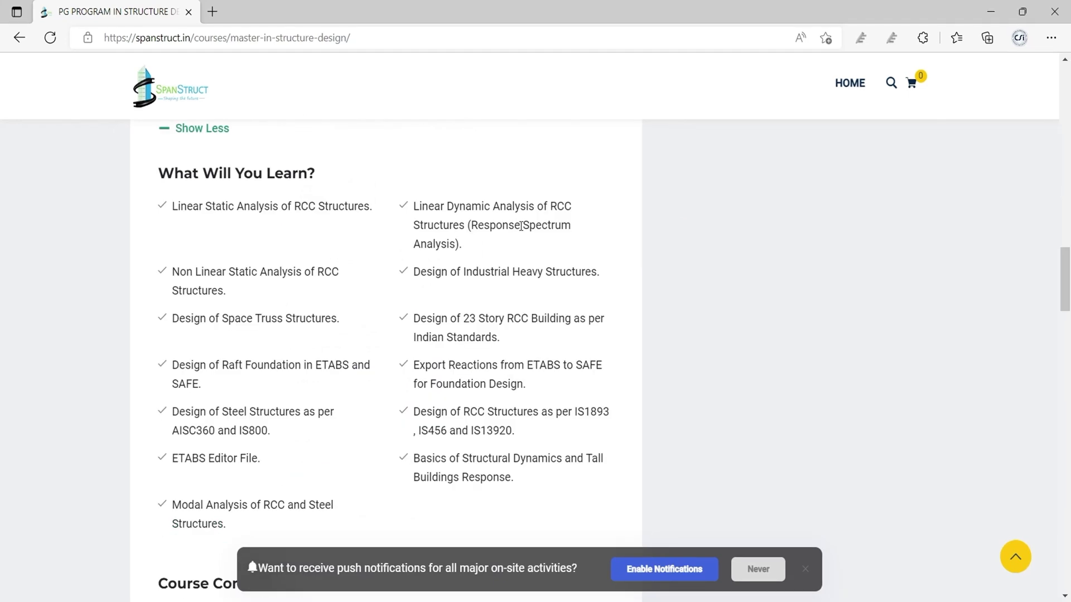
{"action": "scroll", "coordinate": [521, 226], "scroll_direction": "up", "scroll_amount": 3}
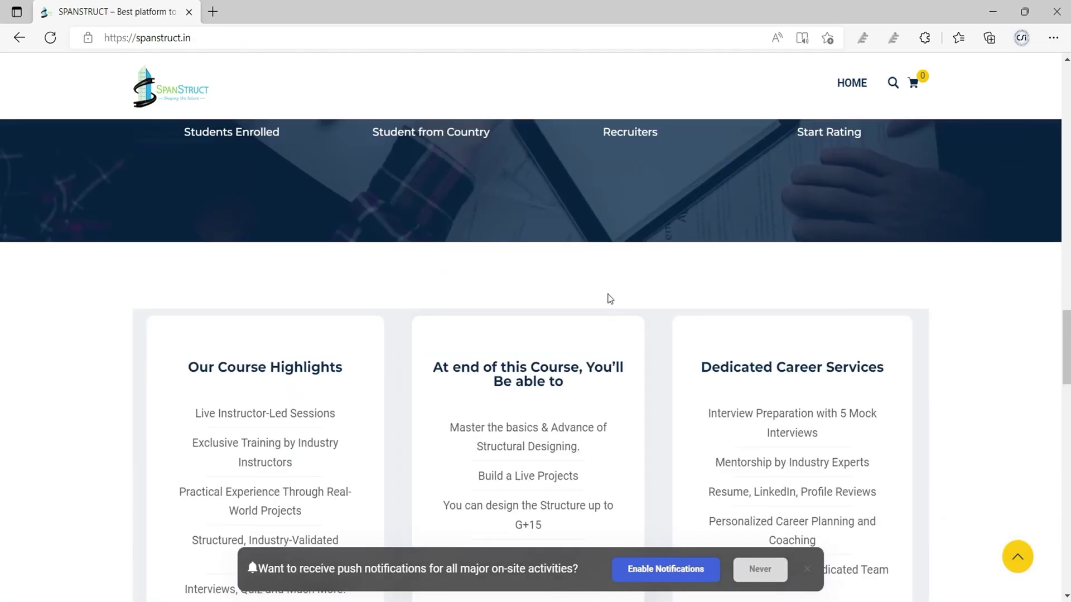
{"action": "scroll", "coordinate": [610, 295], "scroll_direction": "down", "scroll_amount": 1}
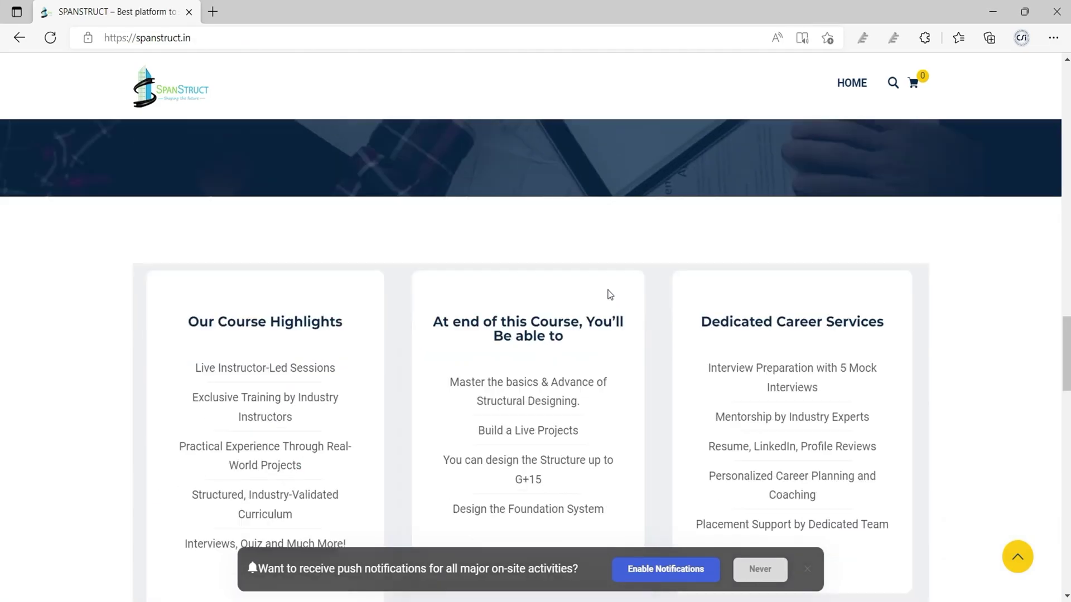
{"action": "scroll", "coordinate": [610, 295], "scroll_direction": "down", "scroll_amount": 8}
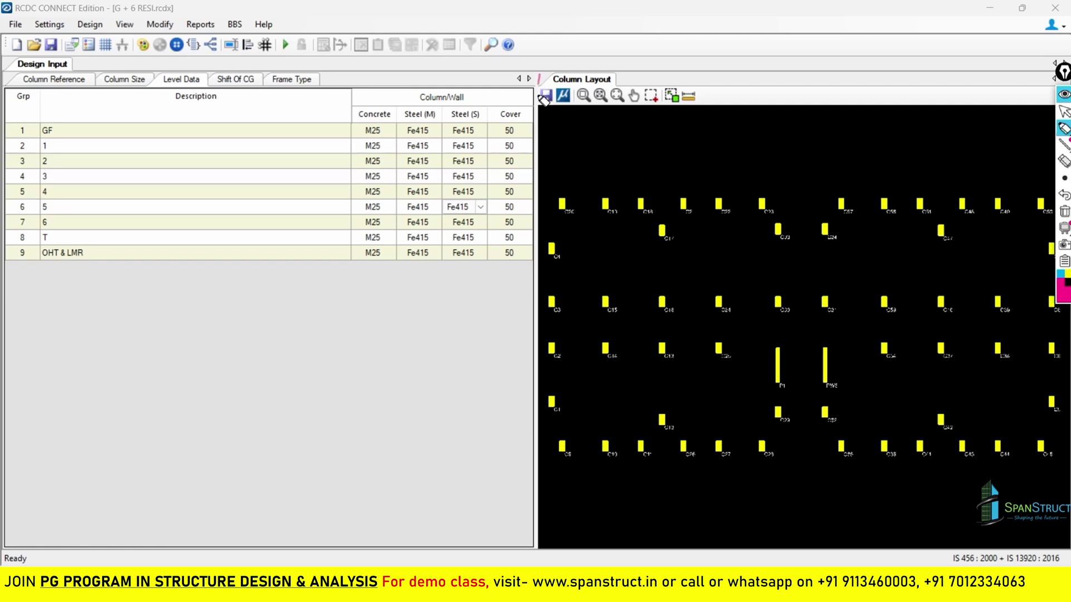
Step: Examine the Column Layout by circling the individual columns and the two walls across the building plan
{"action": "mouse_move", "coordinate": [540, 78]}
{"action": "left_mouse_down"}
{"action": "mouse_move", "coordinate": [540, 495]}
{"action": "mouse_move", "coordinate": [552, 520]}
{"action": "mouse_move", "coordinate": [591, 78]}
{"action": "mouse_move", "coordinate": [924, 72]}
{"action": "mouse_move", "coordinate": [1037, 83]}
{"action": "left_mouse_up"}
{"action": "mouse_move", "coordinate": [548, 525]}
{"action": "left_mouse_down"}
{"action": "mouse_move", "coordinate": [788, 552]}
{"action": "mouse_move", "coordinate": [1037, 540]}
{"action": "left_mouse_up"}
{"action": "mouse_move", "coordinate": [599, 60]}
{"action": "left_mouse_down"}
{"action": "mouse_move", "coordinate": [555, 84]}
{"action": "mouse_move", "coordinate": [617, 58]}
{"action": "left_mouse_up"}
{"action": "mouse_move", "coordinate": [612, 187]}
{"action": "left_mouse_down"}
{"action": "mouse_move", "coordinate": [614, 209]}
{"action": "mouse_move", "coordinate": [643, 217]}
{"action": "mouse_move", "coordinate": [731, 198]}
{"action": "mouse_move", "coordinate": [769, 207]}
{"action": "mouse_move", "coordinate": [760, 214]}
{"action": "mouse_move", "coordinate": [793, 240]}
{"action": "mouse_move", "coordinate": [771, 250]}
{"action": "mouse_move", "coordinate": [823, 222]}
{"action": "left_mouse_up"}
{"action": "left_click_drag", "start_coordinate": [856, 190], "coordinate": [929, 189]}
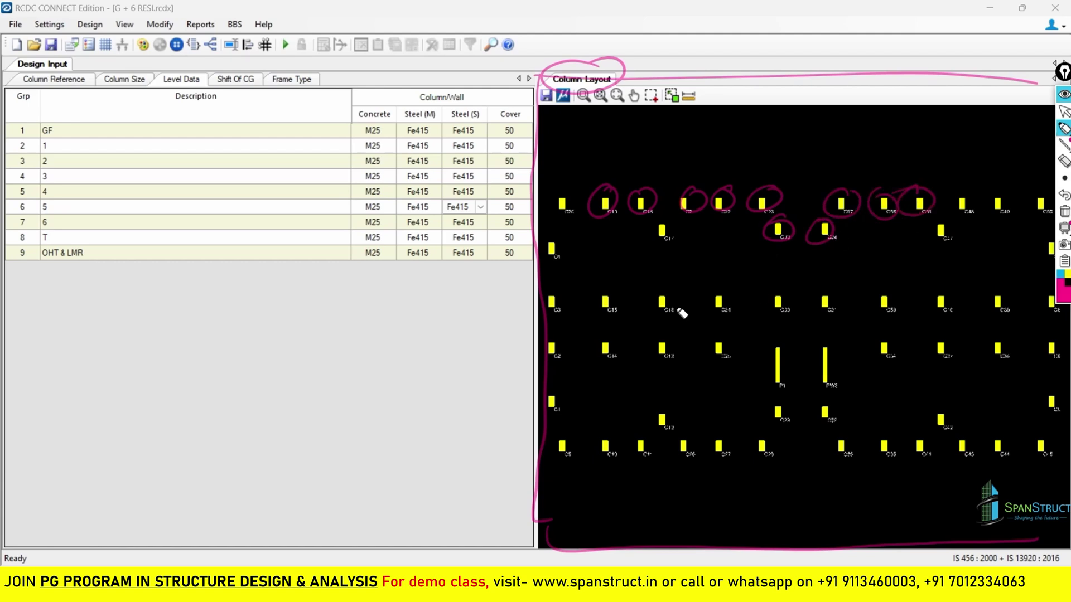
{"action": "mouse_move", "coordinate": [620, 295]}
{"action": "left_mouse_down"}
{"action": "mouse_move", "coordinate": [588, 313]}
{"action": "mouse_move", "coordinate": [613, 333]}
{"action": "left_mouse_up"}
{"action": "mouse_move", "coordinate": [609, 431]}
{"action": "left_mouse_down"}
{"action": "mouse_move", "coordinate": [647, 455]}
{"action": "mouse_move", "coordinate": [666, 417]}
{"action": "mouse_move", "coordinate": [676, 446]}
{"action": "mouse_move", "coordinate": [678, 434]}
{"action": "mouse_move", "coordinate": [695, 445]}
{"action": "mouse_move", "coordinate": [723, 434]}
{"action": "mouse_move", "coordinate": [758, 445]}
{"action": "left_mouse_up"}
{"action": "left_click_drag", "start_coordinate": [831, 435], "coordinate": [893, 435]}
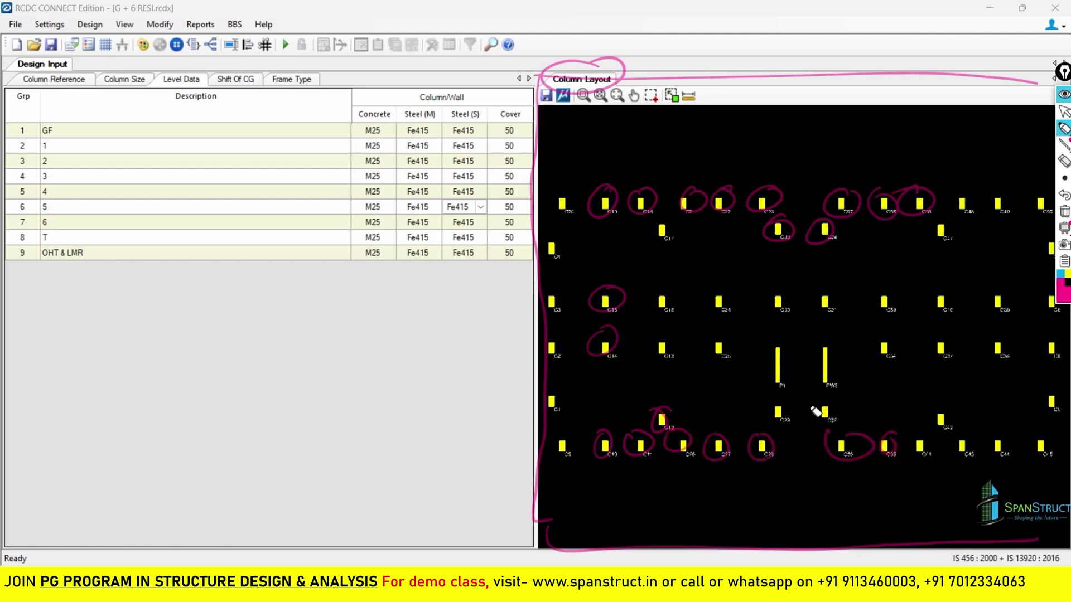
{"action": "mouse_move", "coordinate": [788, 353]}
{"action": "left_mouse_down"}
{"action": "mouse_move", "coordinate": [768, 363]}
{"action": "mouse_move", "coordinate": [784, 343]}
{"action": "mouse_move", "coordinate": [814, 339]}
{"action": "left_mouse_up"}
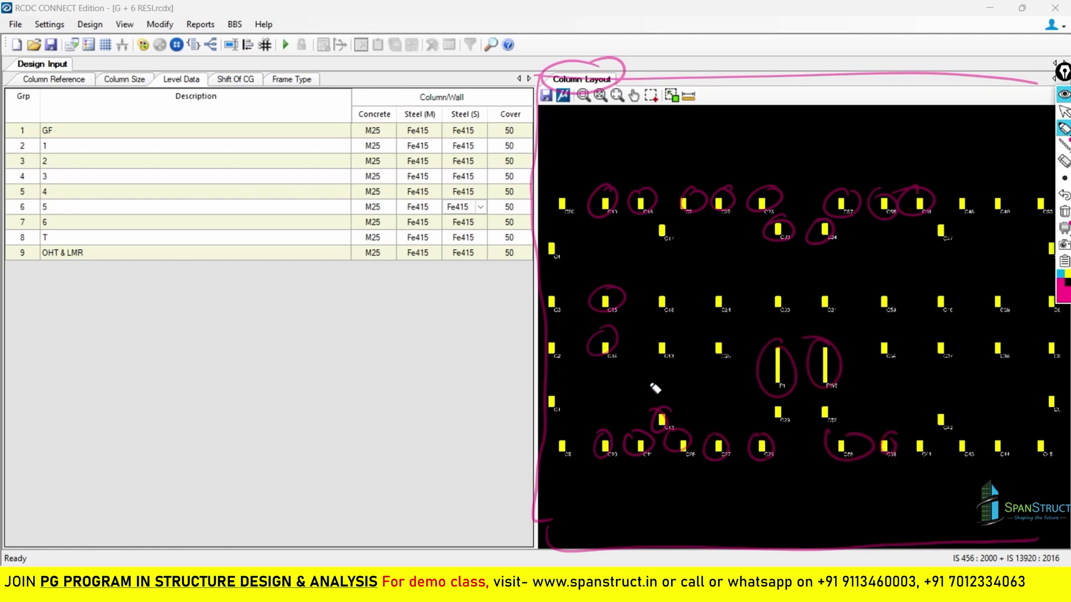
{"action": "left_click_drag", "start_coordinate": [557, 397], "coordinate": [568, 431]}
{"action": "left_click_drag", "start_coordinate": [664, 341], "coordinate": [667, 343]}
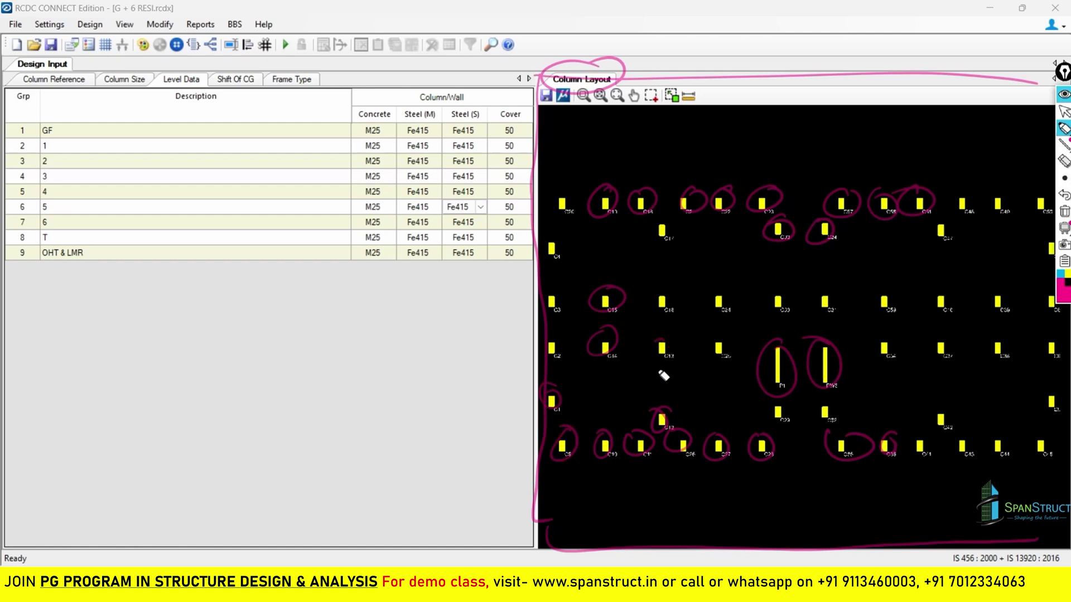
{"action": "mouse_move", "coordinate": [669, 298]}
{"action": "left_mouse_down"}
{"action": "mouse_move", "coordinate": [658, 306]}
{"action": "mouse_move", "coordinate": [676, 312]}
{"action": "left_mouse_up"}
{"action": "mouse_move", "coordinate": [725, 291]}
{"action": "left_mouse_down"}
{"action": "mouse_move", "coordinate": [717, 313]}
{"action": "mouse_move", "coordinate": [741, 344]}
{"action": "mouse_move", "coordinate": [727, 330]}
{"action": "mouse_move", "coordinate": [794, 289]}
{"action": "left_mouse_up"}
{"action": "mouse_move", "coordinate": [817, 293]}
{"action": "left_mouse_down"}
{"action": "mouse_move", "coordinate": [844, 313]}
{"action": "mouse_move", "coordinate": [817, 316]}
{"action": "left_mouse_up"}
{"action": "left_click_drag", "start_coordinate": [903, 290], "coordinate": [875, 315]}
{"action": "mouse_move", "coordinate": [903, 341]}
{"action": "left_mouse_down"}
{"action": "mouse_move", "coordinate": [891, 342]}
{"action": "mouse_move", "coordinate": [926, 357]}
{"action": "left_mouse_up"}
{"action": "mouse_move", "coordinate": [920, 315]}
{"action": "left_mouse_down"}
{"action": "mouse_move", "coordinate": [989, 304]}
{"action": "mouse_move", "coordinate": [1010, 340]}
{"action": "left_mouse_up"}
{"action": "left_click_drag", "start_coordinate": [1060, 315], "coordinate": [1037, 352]}
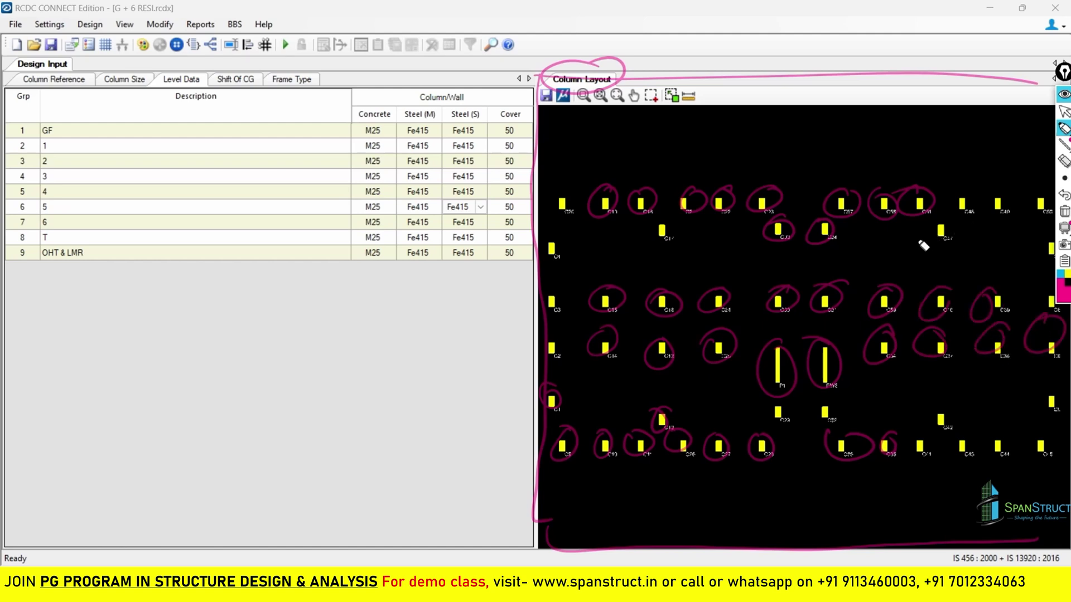
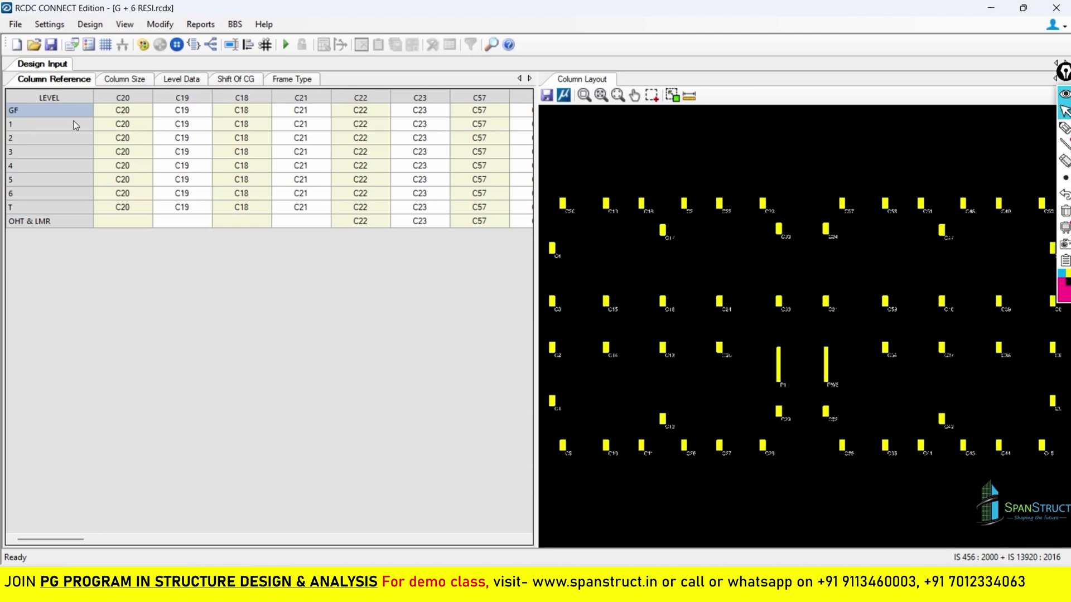
Step: Review the level names and column labels in the Column Reference table, and locate C57 at GF in the layout
{"action": "left_click", "coordinate": [45, 151]}
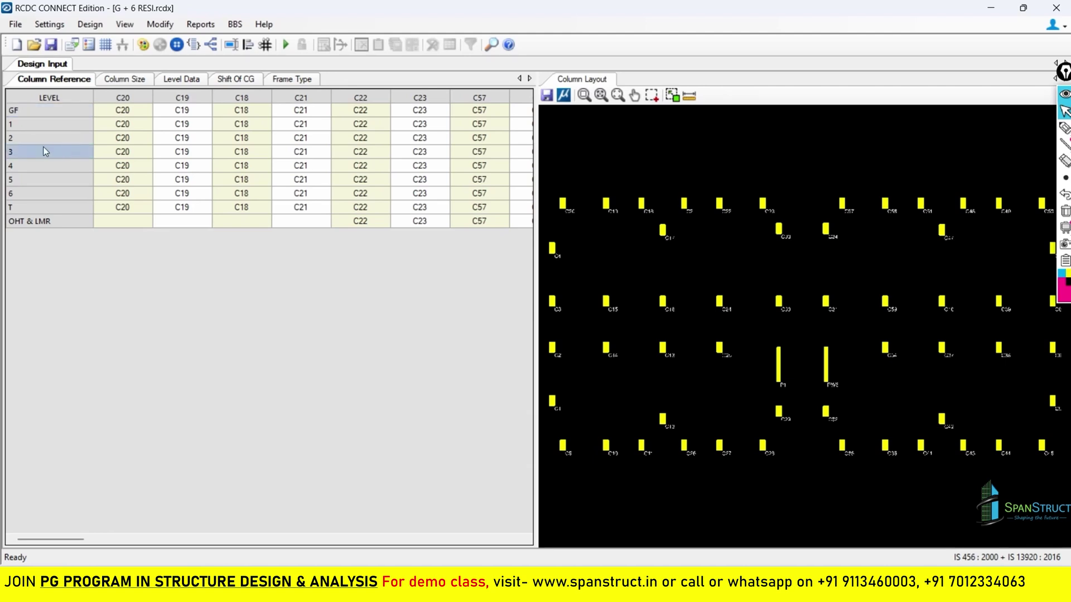
{"action": "left_click", "coordinate": [18, 113]}
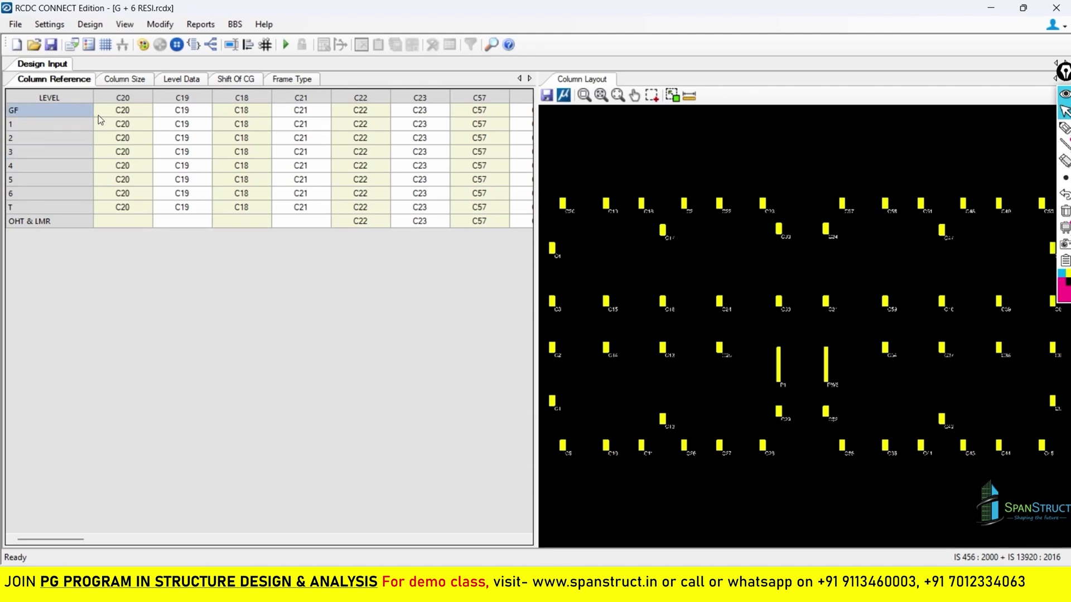
{"action": "left_click", "coordinate": [123, 105]}
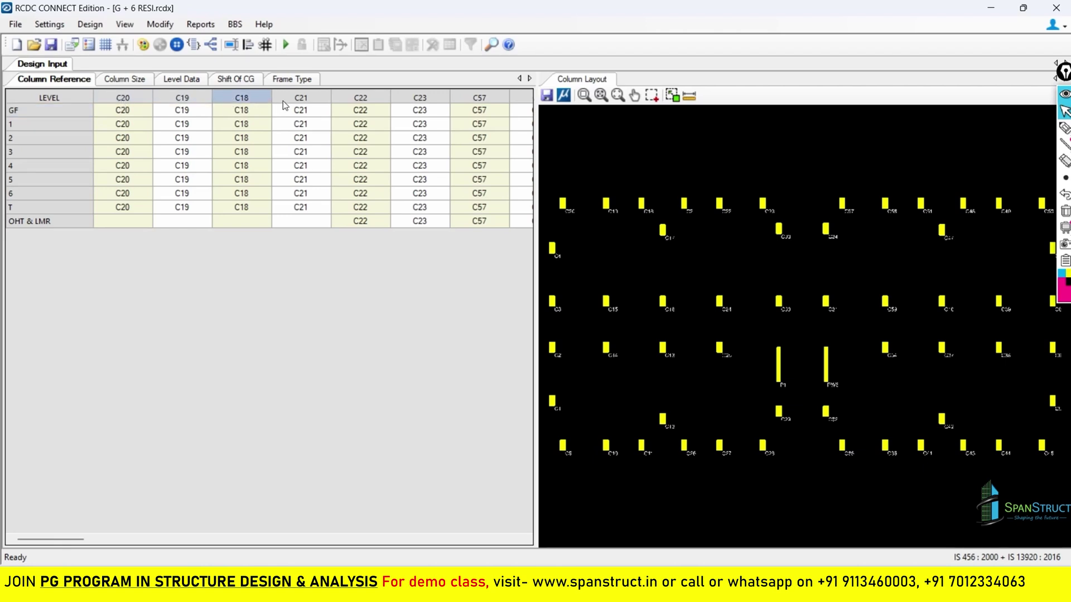
{"action": "left_click", "coordinate": [468, 109]}
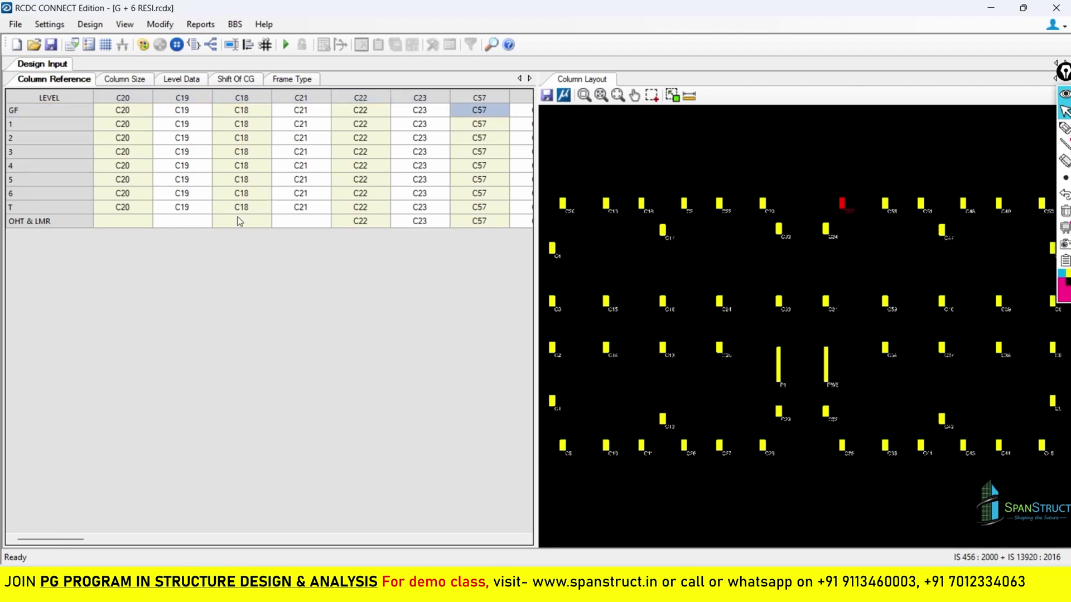
Step: Check the OHT & LMR level entries under columns C20, C19, C18 and C21 in the Column Reference table
{"action": "left_click", "coordinate": [17, 224]}
{"action": "left_click", "coordinate": [122, 221]}
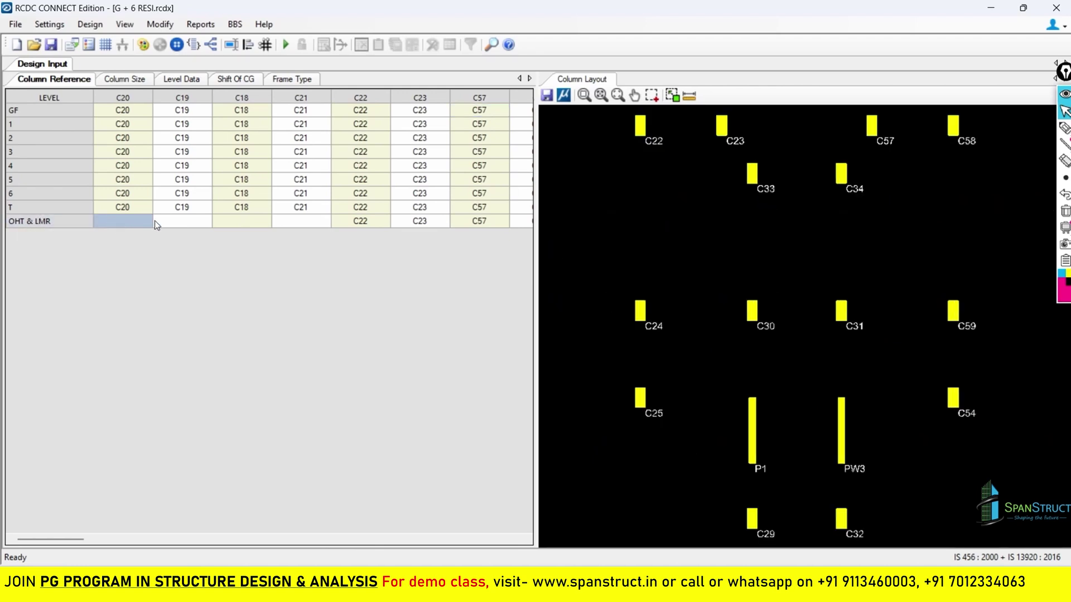
{"action": "left_click", "coordinate": [181, 222]}
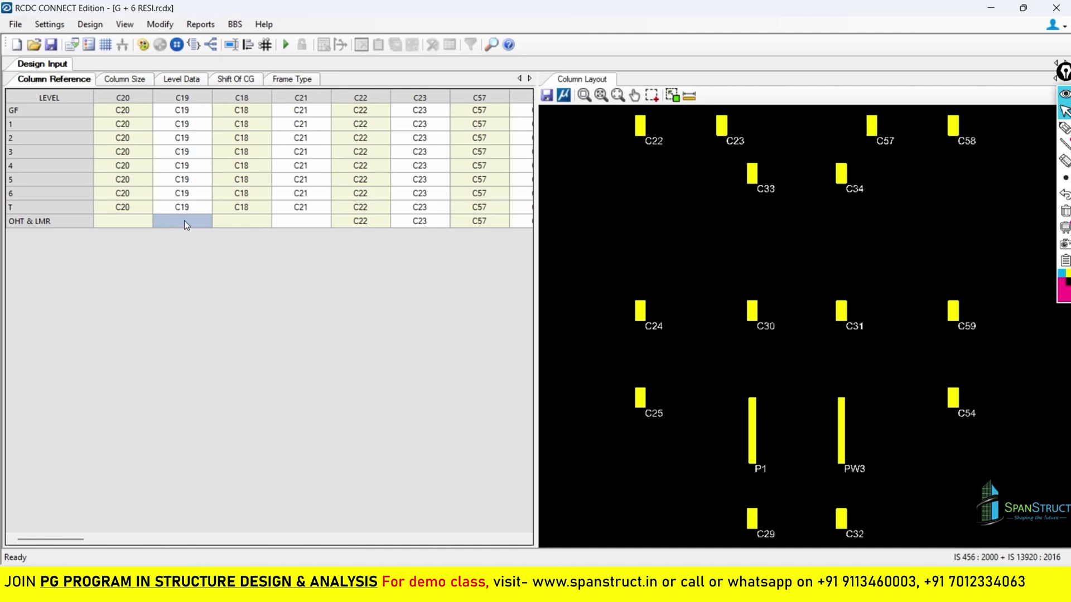
{"action": "left_click", "coordinate": [286, 222]}
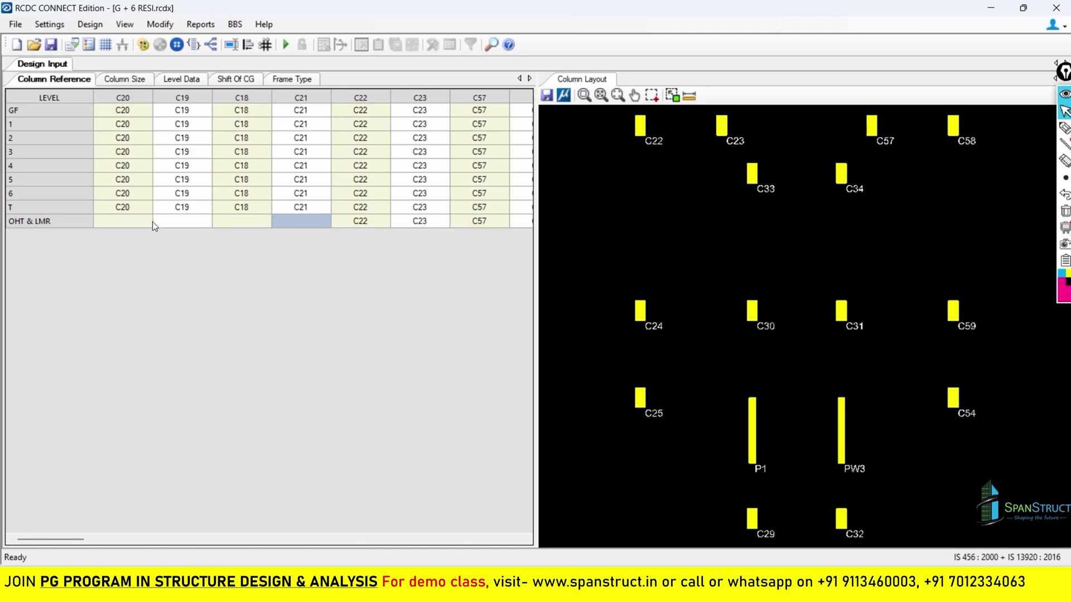
{"action": "left_click", "coordinate": [152, 222]}
{"action": "left_click", "coordinate": [263, 226]}
{"action": "key", "text": "Right"}
{"action": "left_click", "coordinate": [118, 224]}
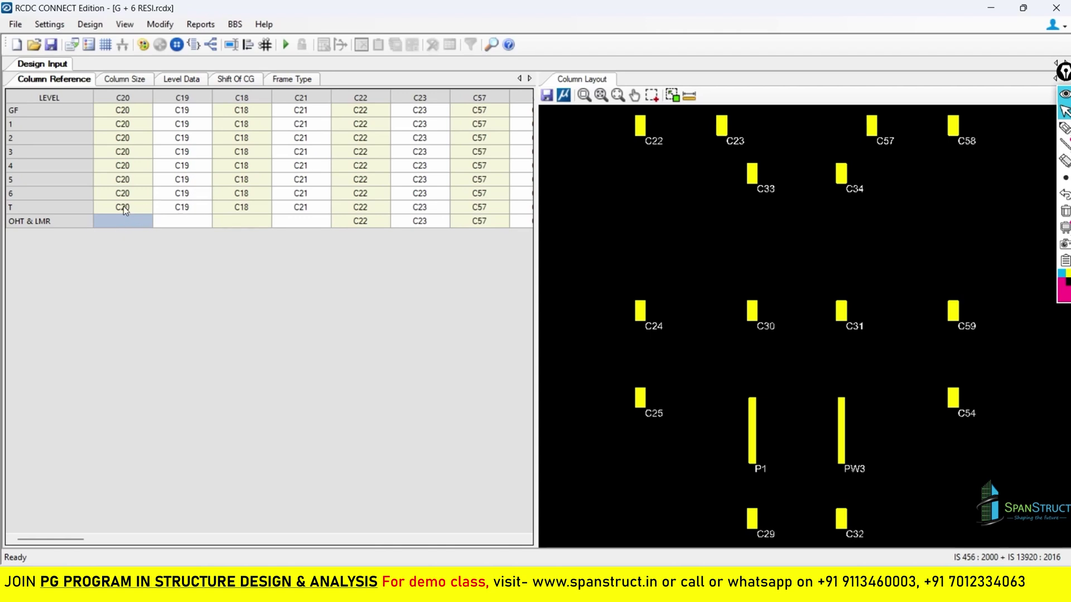
Step: Locate column C20 from level T and column C23 from level 5 in the column layout, circling C20
{"action": "left_click", "coordinate": [122, 206]}
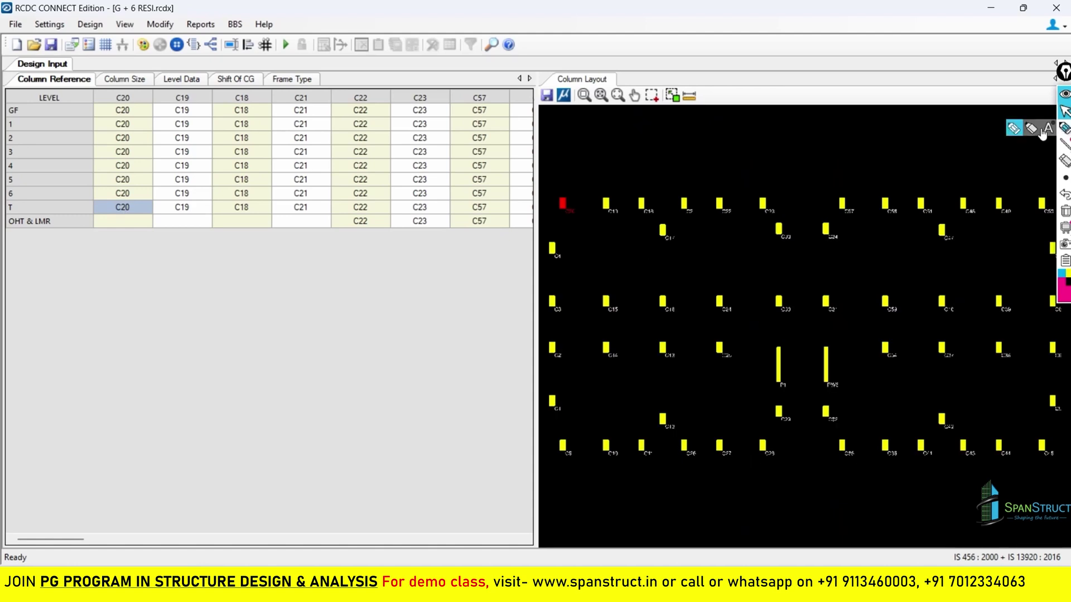
{"action": "left_click", "coordinate": [1063, 128]}
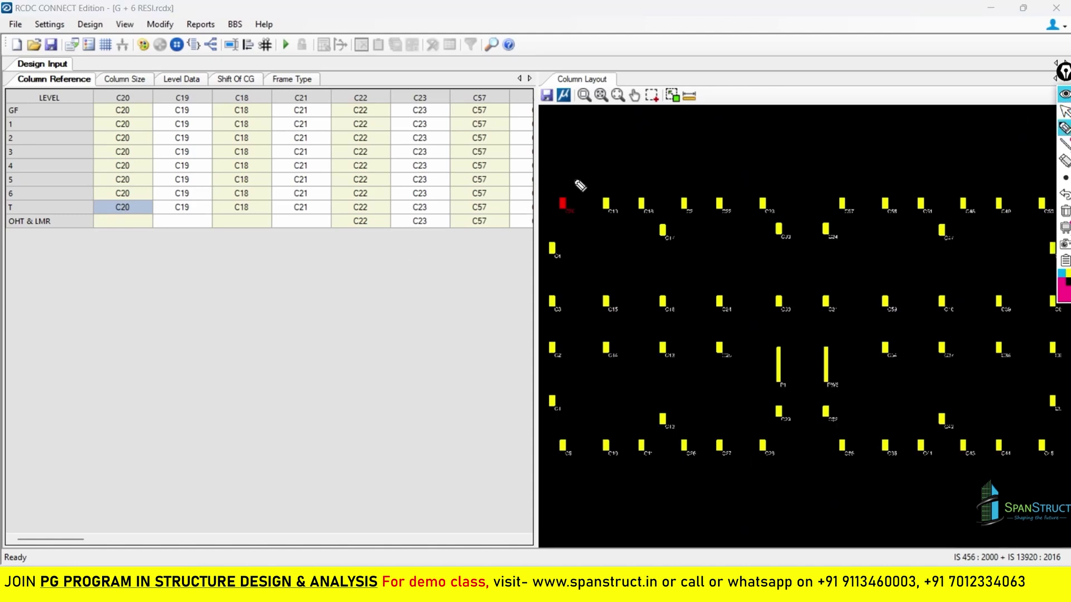
{"action": "mouse_move", "coordinate": [547, 207]}
{"action": "left_mouse_down"}
{"action": "mouse_move", "coordinate": [597, 200]}
{"action": "mouse_move", "coordinate": [551, 229]}
{"action": "left_mouse_up"}
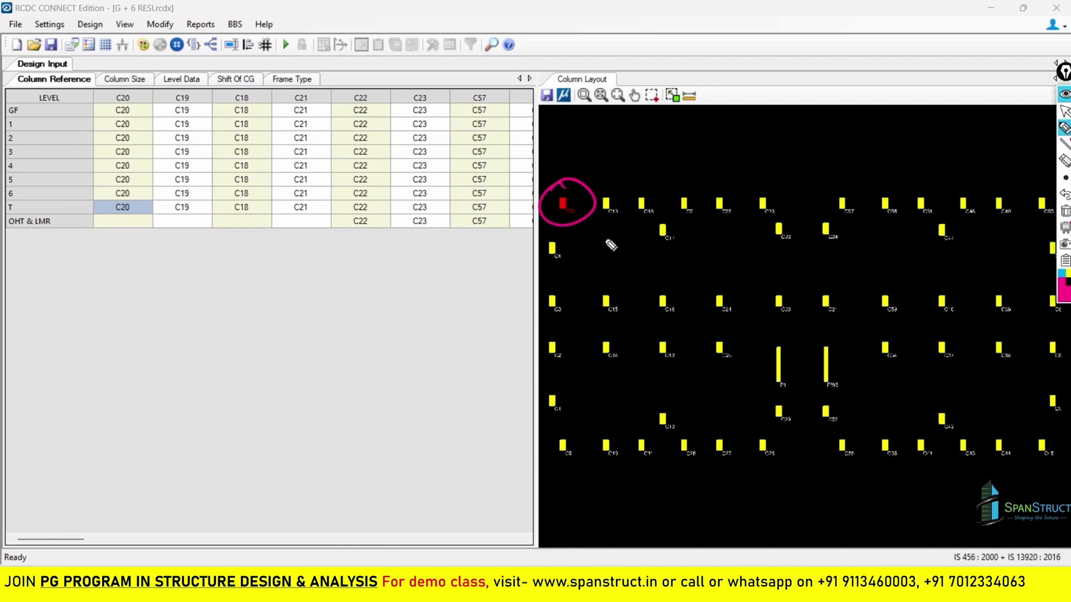
{"action": "left_click", "coordinate": [1064, 111]}
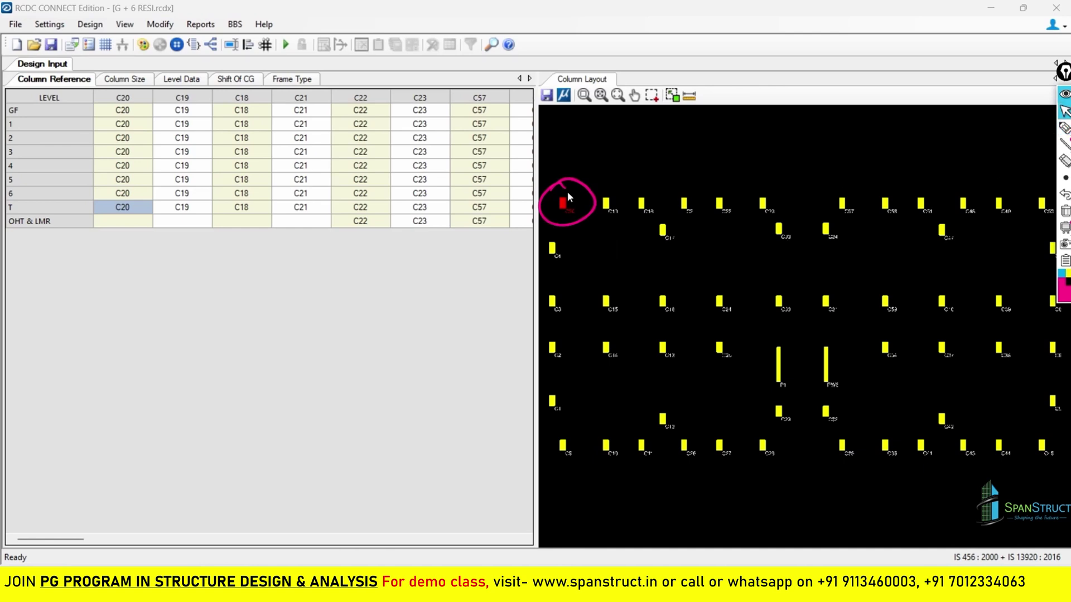
{"action": "left_click", "coordinate": [419, 180]}
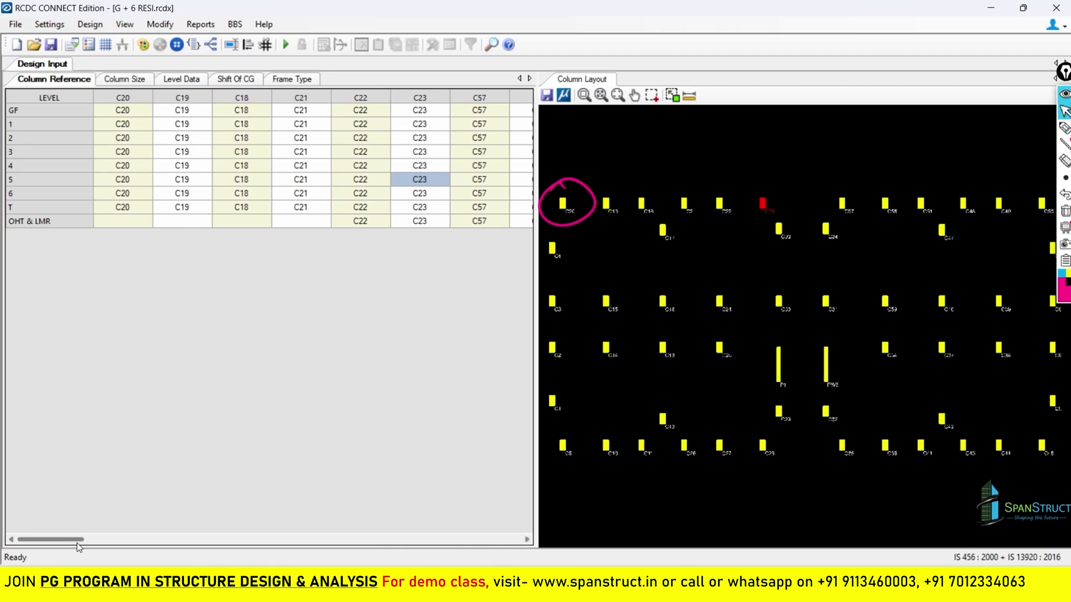
Step: Find wall P1 in the Column Reference table and locate its GF entry in the column layout, circling it
{"action": "left_click_drag", "start_coordinate": [80, 539], "coordinate": [360, 539]}
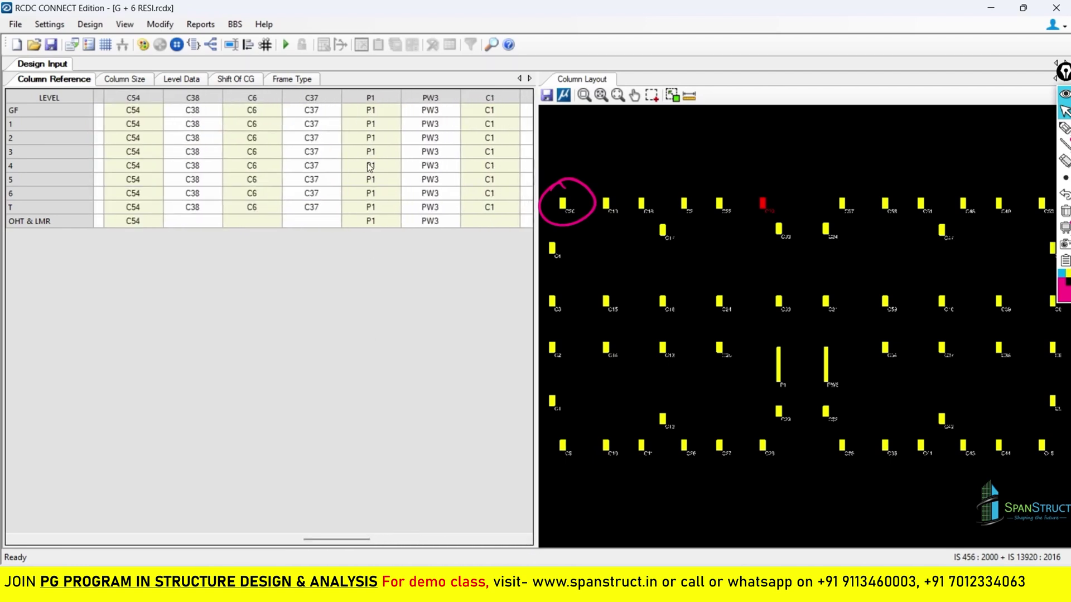
{"action": "left_click", "coordinate": [368, 102]}
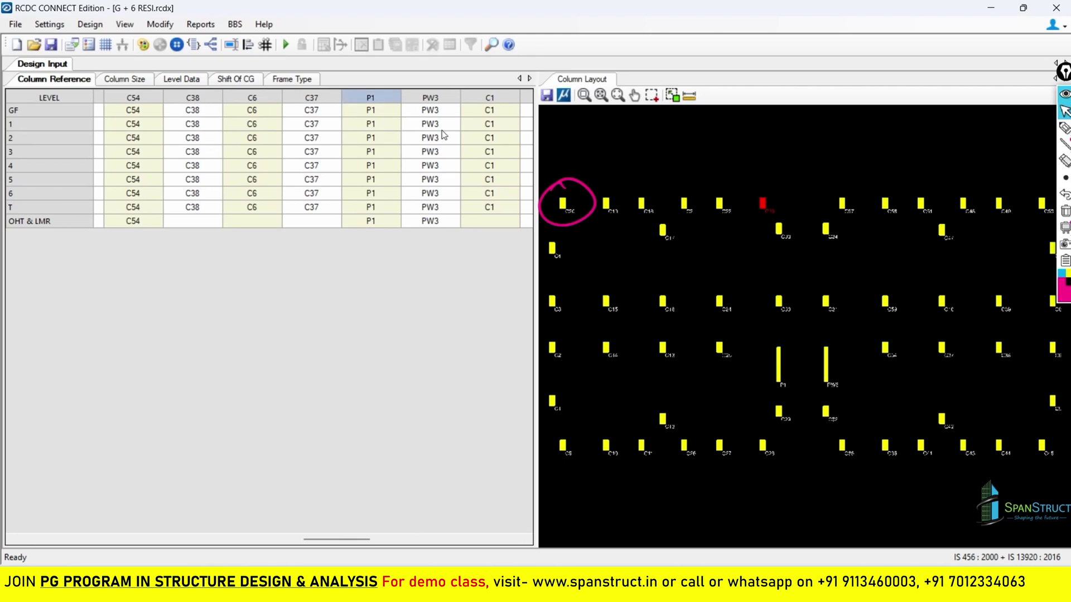
{"action": "left_click", "coordinate": [375, 110]}
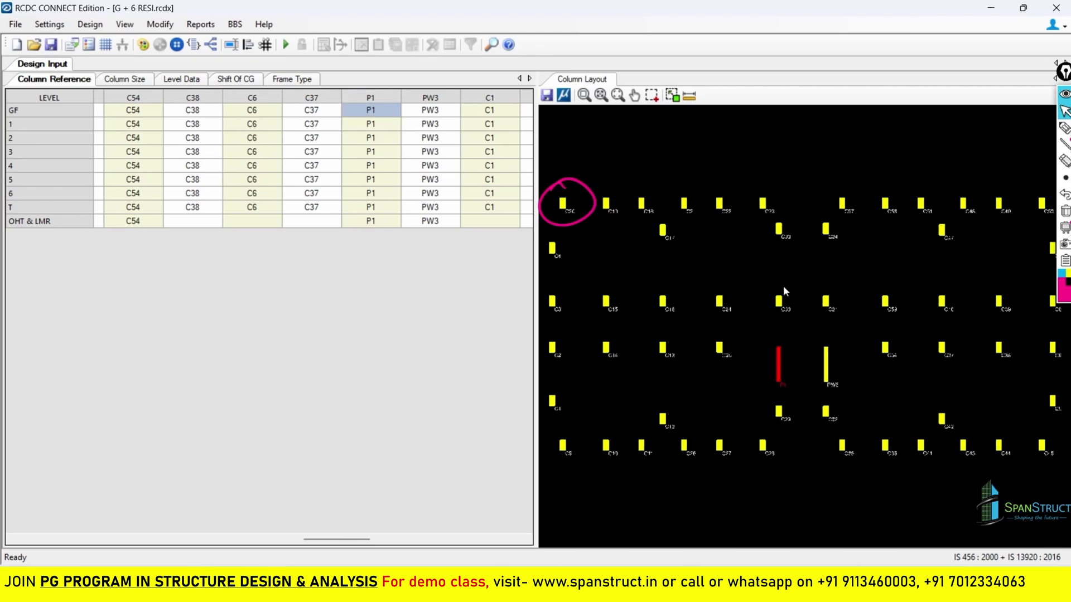
{"action": "left_click", "coordinate": [1064, 127]}
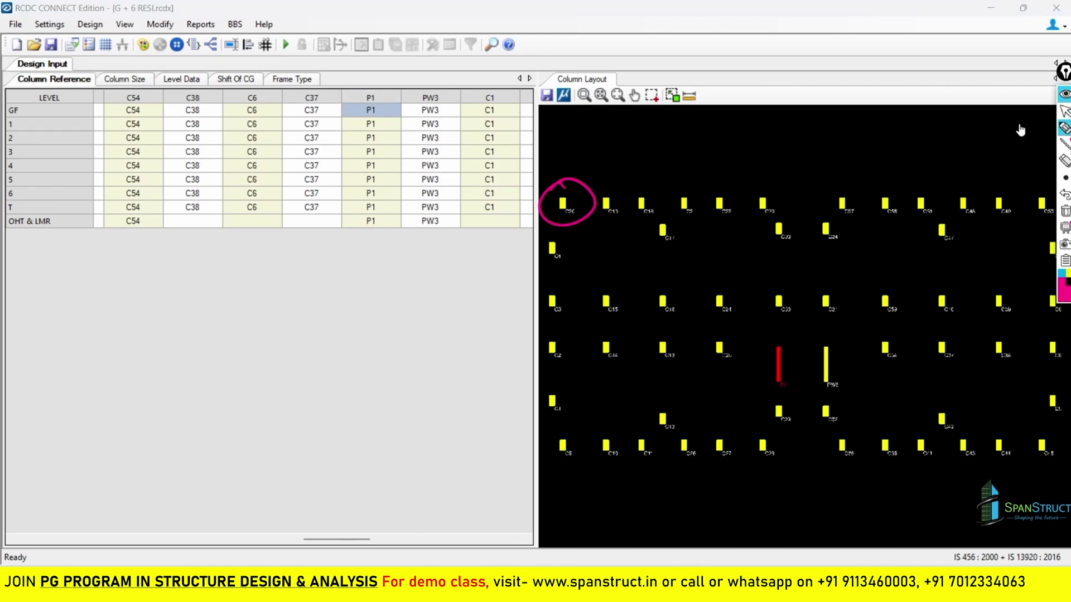
{"action": "mouse_move", "coordinate": [787, 337]}
{"action": "left_mouse_down"}
{"action": "mouse_move", "coordinate": [764, 357]}
{"action": "mouse_move", "coordinate": [803, 396]}
{"action": "left_mouse_up"}
{"action": "left_click_drag", "start_coordinate": [800, 353], "coordinate": [817, 345]}
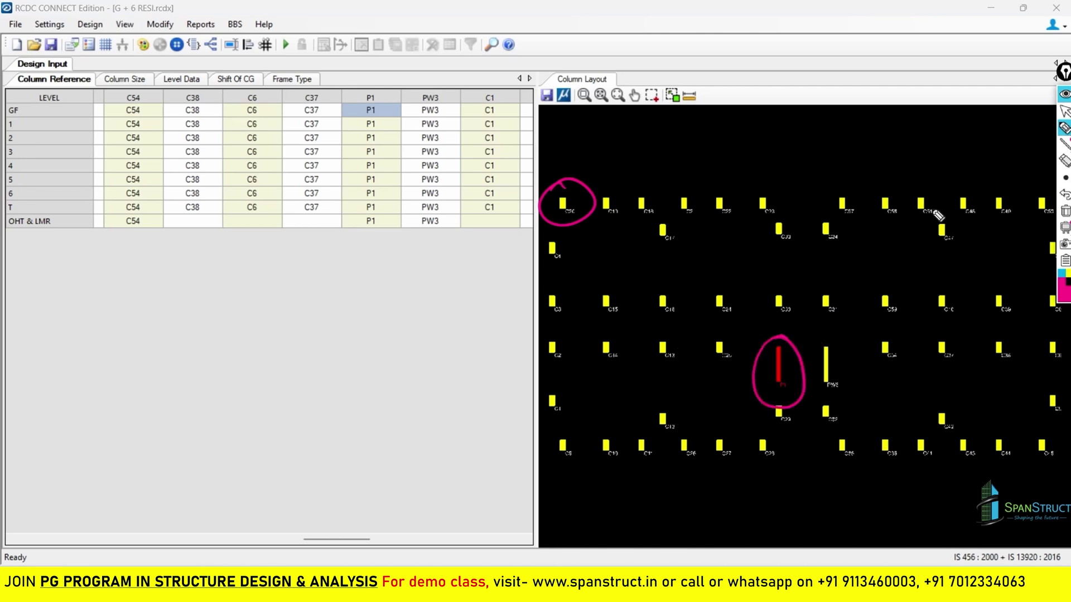
{"action": "left_click", "coordinate": [1064, 111]}
Step: Go through wall PW3's column references from GF up to level 6
{"action": "left_click", "coordinate": [430, 111]}
{"action": "key", "text": "Down"}
{"action": "key", "text": "Down"}
{"action": "key", "text": "Down"}
{"action": "key", "text": "Down"}
{"action": "key", "text": "Down"}
{"action": "key", "text": "Down"}
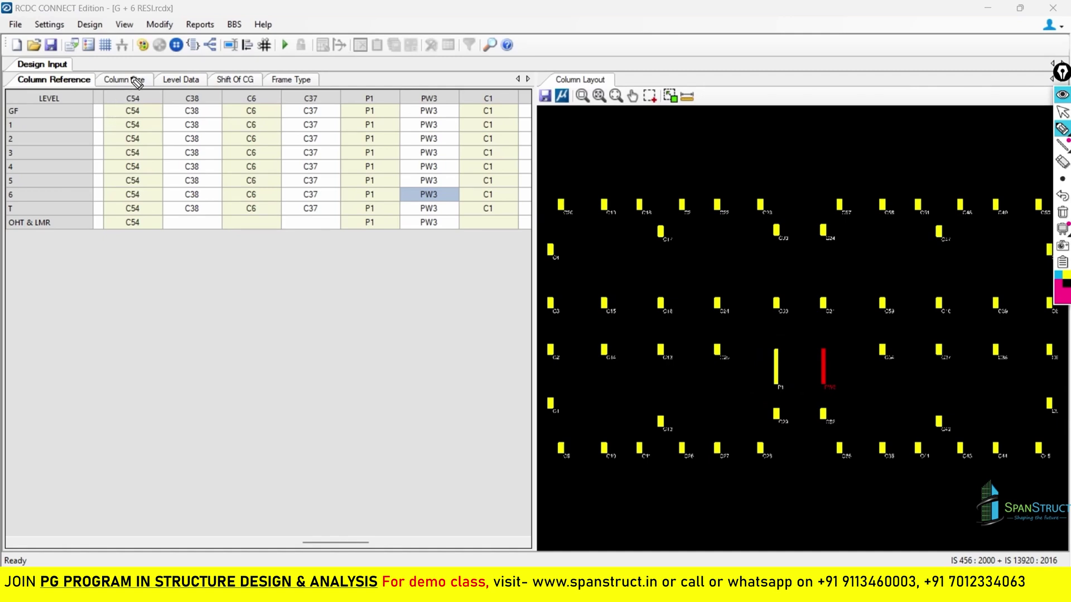
Step: Review the Column Size table, checking C1 at GF and level 4 and the sizes of the other columns
{"action": "left_click_drag", "start_coordinate": [151, 76], "coordinate": [114, 91]}
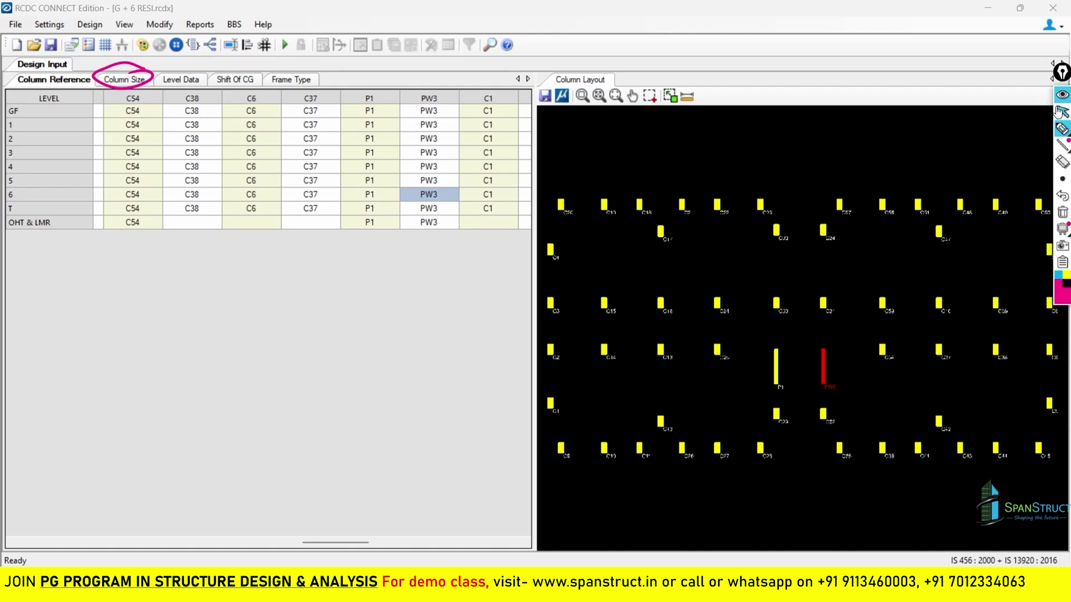
{"action": "left_click", "coordinate": [1061, 112]}
{"action": "left_click", "coordinate": [134, 81]}
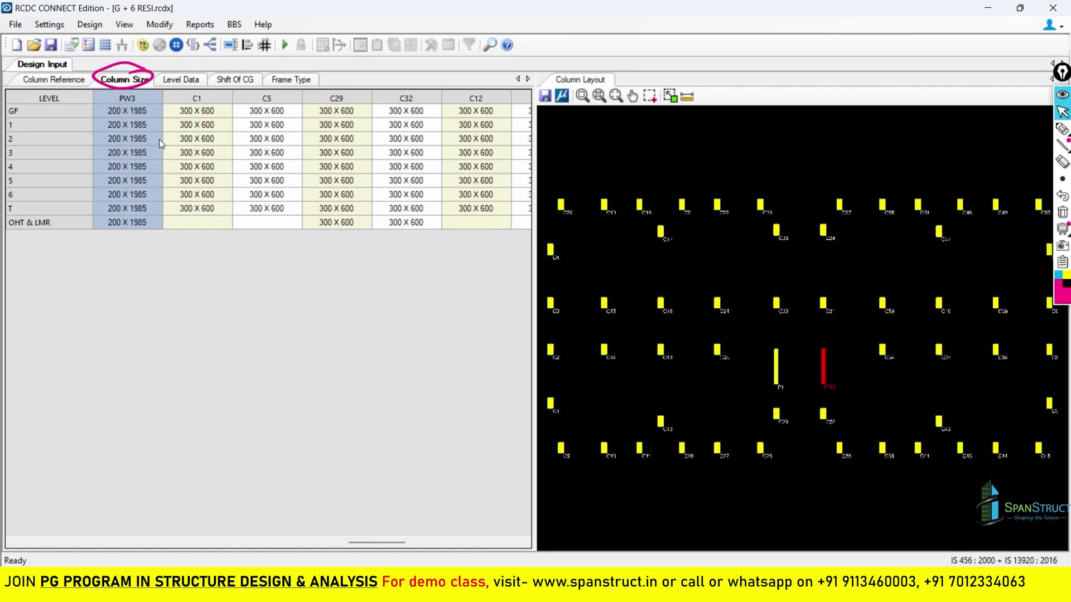
{"action": "left_click", "coordinate": [200, 111]}
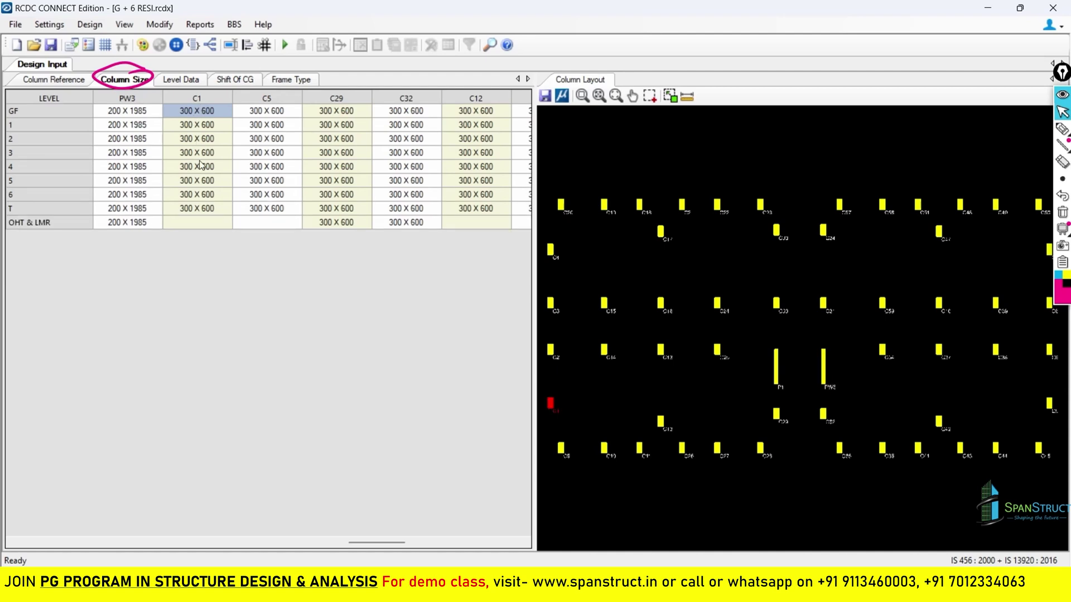
{"action": "left_click", "coordinate": [201, 166]}
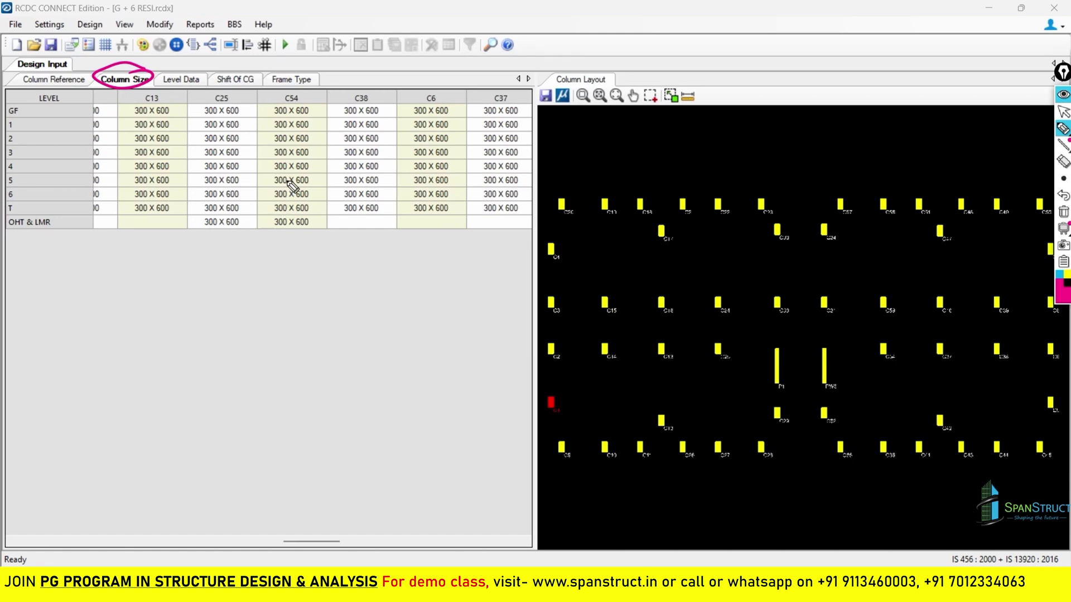
{"action": "left_click", "coordinate": [1064, 112]}
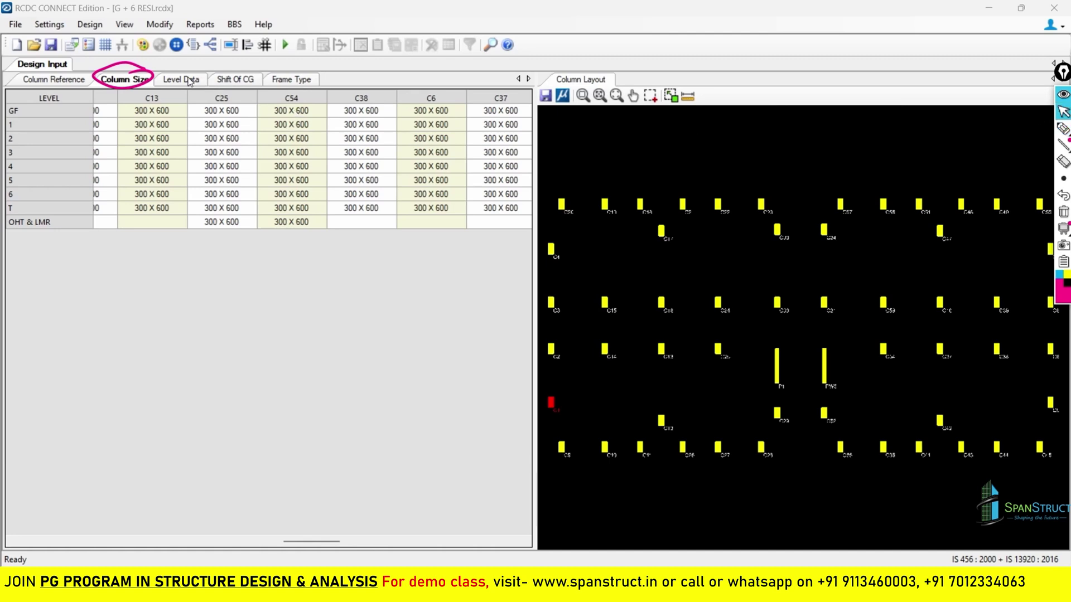
Step: Go through the Level Data groups one by one from OHT & LMR down to GF
{"action": "left_click", "coordinate": [191, 82]}
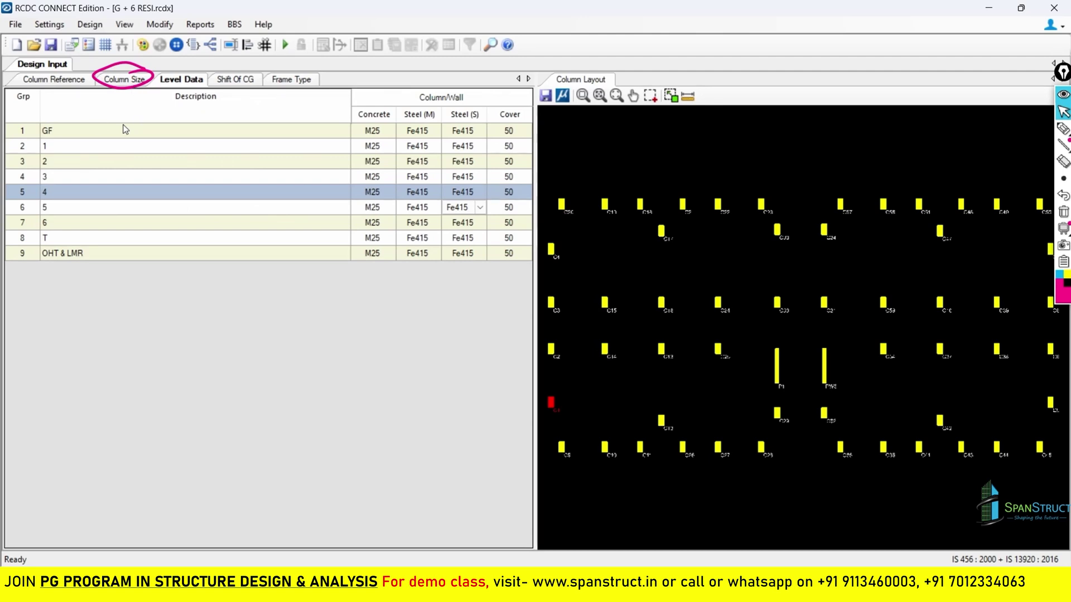
{"action": "left_click", "coordinate": [67, 254]}
{"action": "left_click", "coordinate": [48, 239]}
{"action": "left_click", "coordinate": [48, 223]}
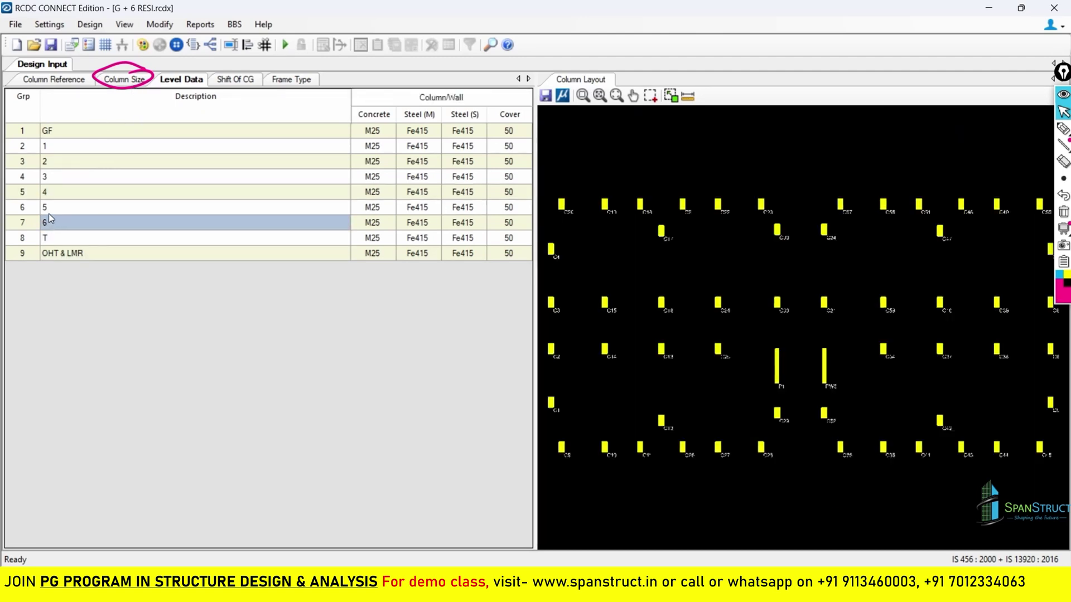
{"action": "left_click", "coordinate": [48, 209]}
{"action": "left_click", "coordinate": [49, 194]}
{"action": "left_click", "coordinate": [48, 175]}
{"action": "left_click", "coordinate": [46, 162]}
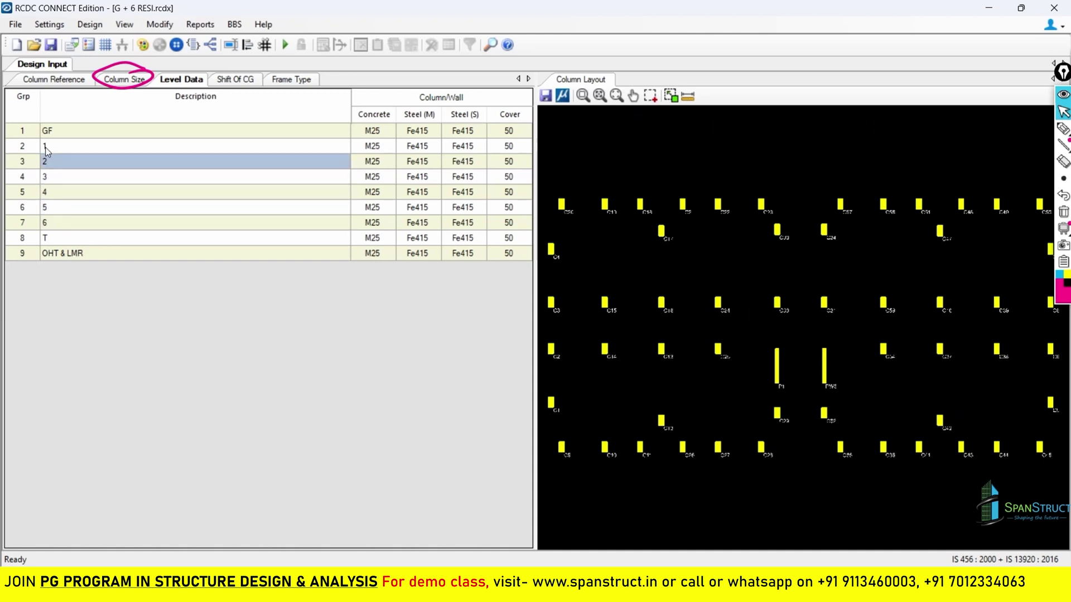
{"action": "left_click", "coordinate": [45, 147]}
{"action": "left_click", "coordinate": [49, 132]}
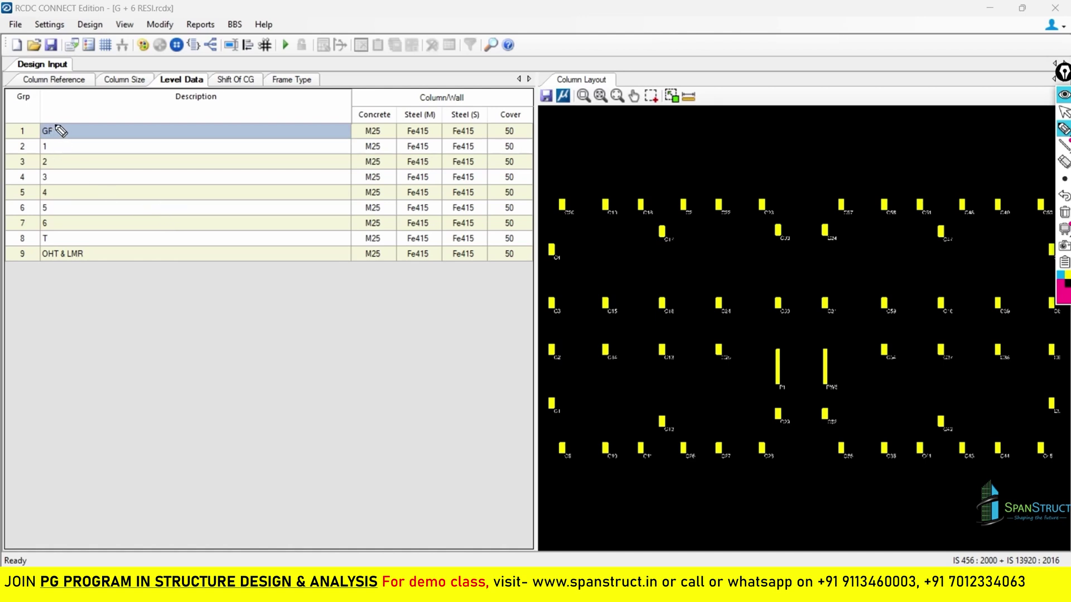
Step: Circle GF in the Level Data table, together with its concrete, Steel (M) and Steel (S) grades
{"action": "left_click_drag", "start_coordinate": [66, 119], "coordinate": [69, 123]}
{"action": "left_click_drag", "start_coordinate": [392, 114], "coordinate": [388, 106]}
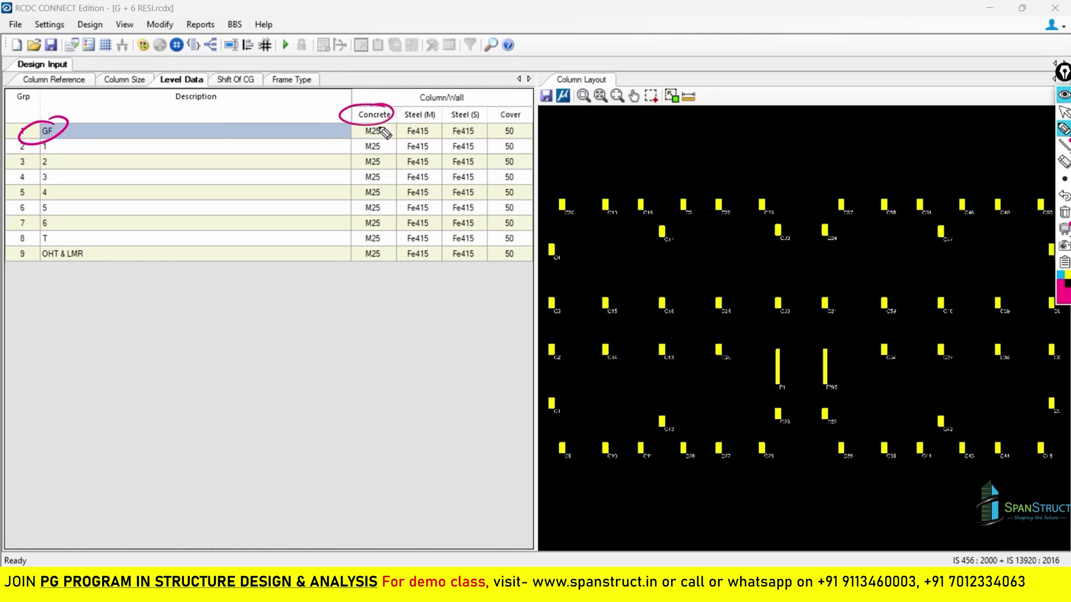
{"action": "left_click_drag", "start_coordinate": [370, 126], "coordinate": [370, 148]}
{"action": "left_click_drag", "start_coordinate": [65, 133], "coordinate": [91, 124]}
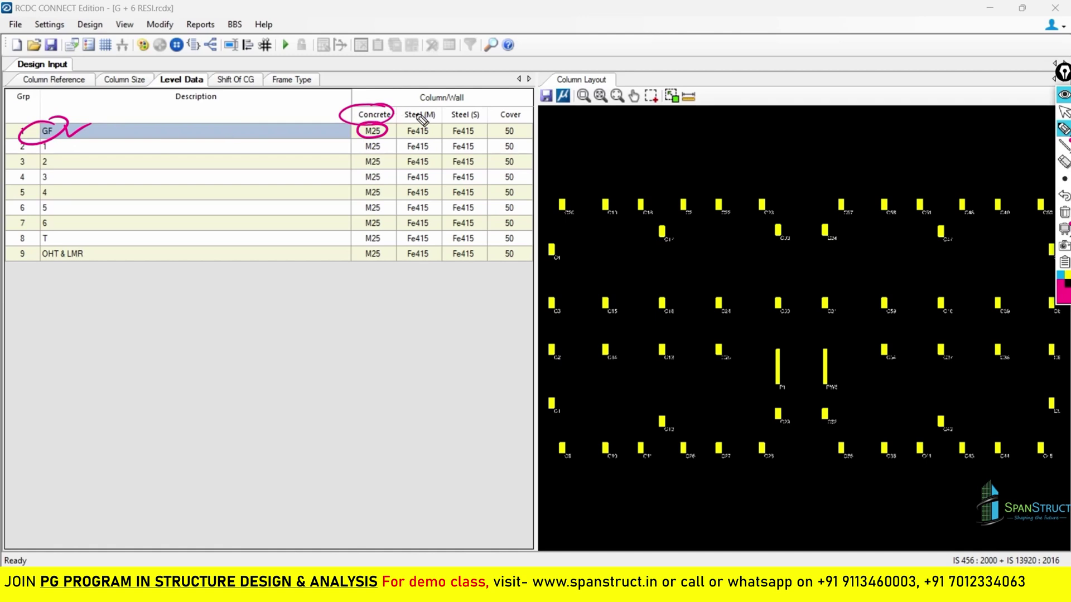
{"action": "mouse_move", "coordinate": [434, 108]}
{"action": "left_mouse_down"}
{"action": "mouse_move", "coordinate": [405, 112]}
{"action": "mouse_move", "coordinate": [428, 116]}
{"action": "left_mouse_up"}
{"action": "mouse_move", "coordinate": [432, 124]}
{"action": "left_mouse_down"}
{"action": "mouse_move", "coordinate": [404, 137]}
{"action": "mouse_move", "coordinate": [433, 139]}
{"action": "mouse_move", "coordinate": [433, 125]}
{"action": "left_mouse_up"}
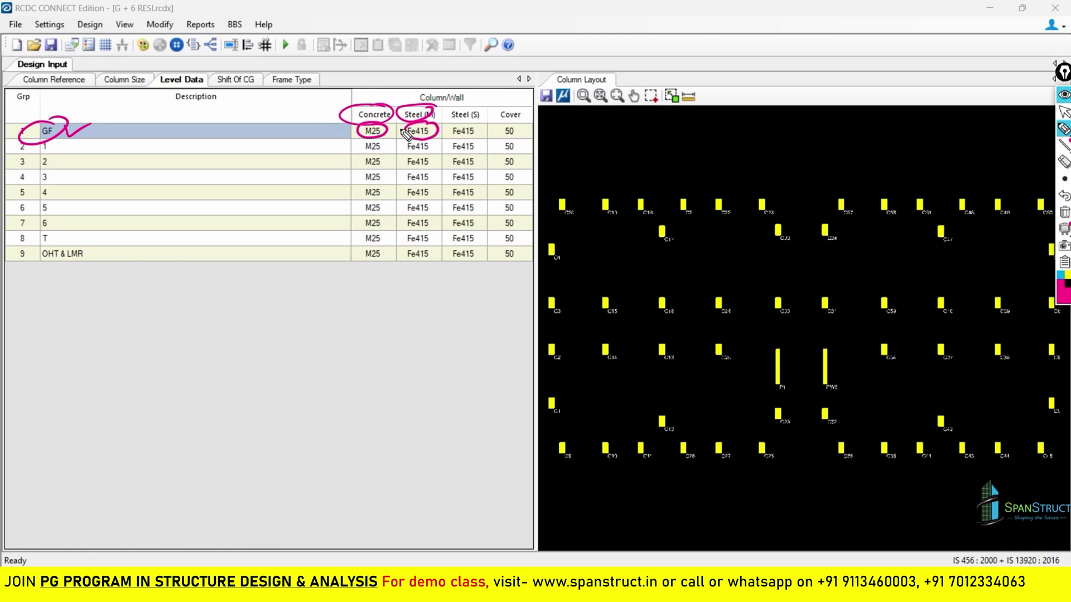
{"action": "mouse_move", "coordinate": [479, 102]}
{"action": "left_mouse_down"}
{"action": "mouse_move", "coordinate": [445, 106]}
{"action": "mouse_move", "coordinate": [475, 118]}
{"action": "mouse_move", "coordinate": [470, 127]}
{"action": "left_mouse_up"}
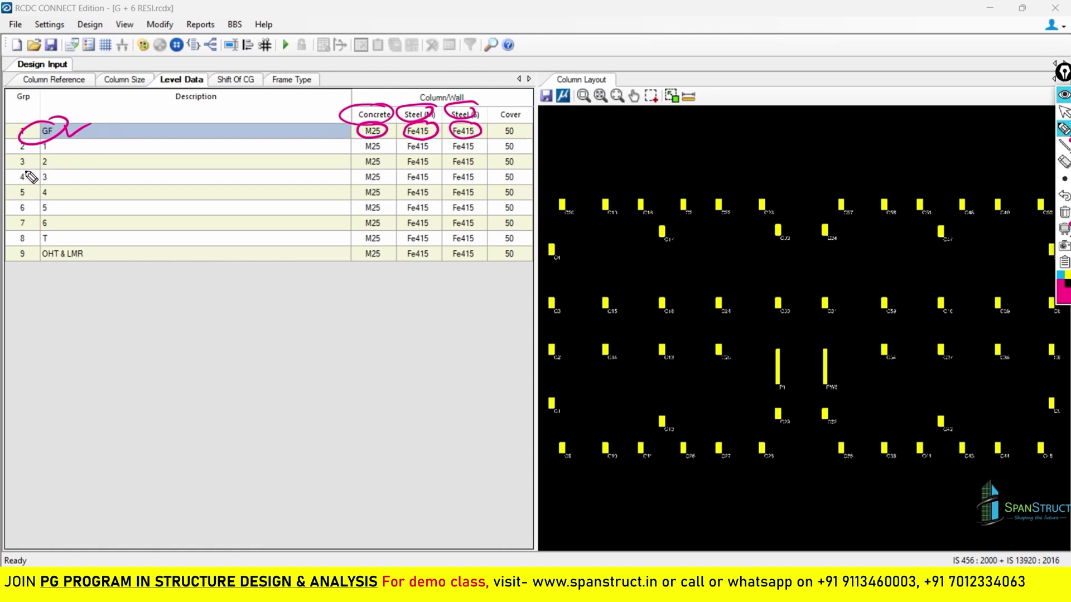
Step: Mark level 3 (group 4) in the Level Data table and box its concrete, steel and cover entries
{"action": "mouse_move", "coordinate": [31, 177]}
{"action": "left_mouse_down"}
{"action": "mouse_move", "coordinate": [20, 185]}
{"action": "mouse_move", "coordinate": [43, 175]}
{"action": "left_mouse_up"}
{"action": "left_click_drag", "start_coordinate": [355, 167], "coordinate": [469, 168]}
{"action": "left_click_drag", "start_coordinate": [512, 172], "coordinate": [524, 171]}
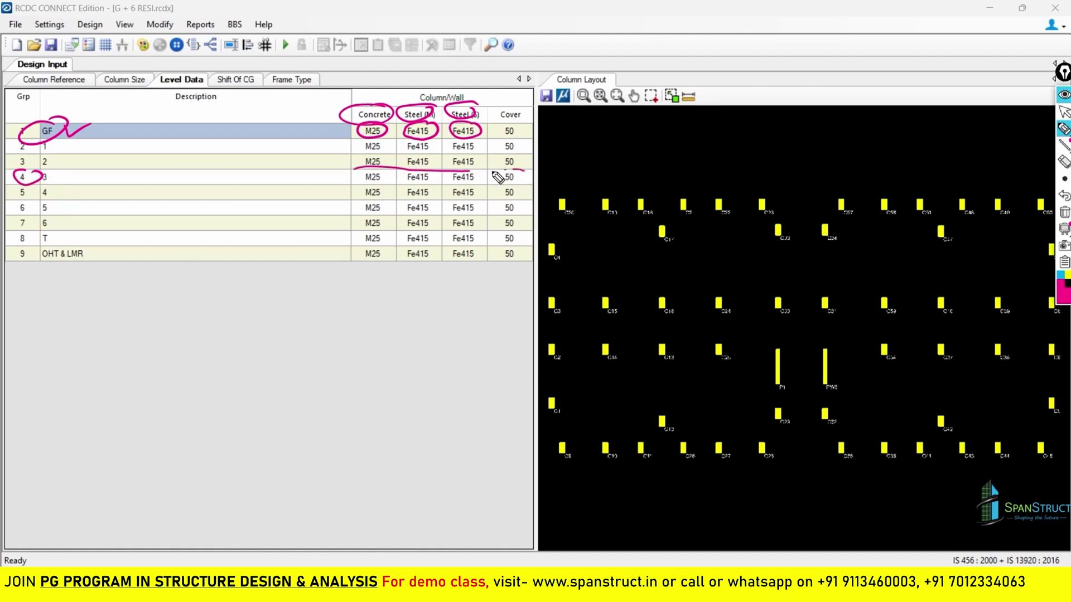
{"action": "mouse_move", "coordinate": [355, 169]}
{"action": "left_mouse_down"}
{"action": "mouse_move", "coordinate": [375, 190]}
{"action": "mouse_move", "coordinate": [522, 190]}
{"action": "left_mouse_up"}
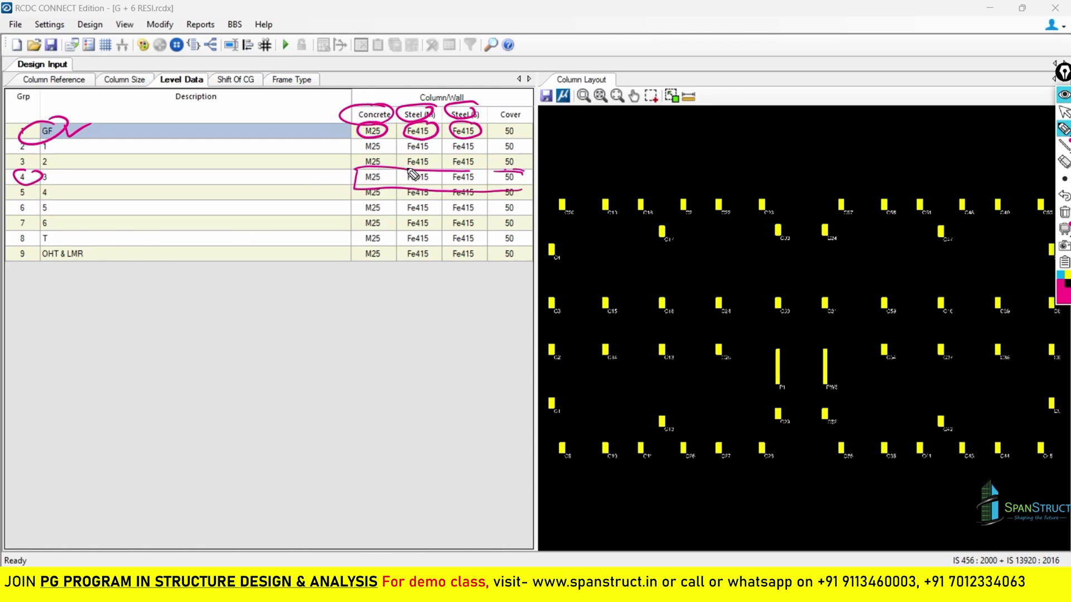
{"action": "left_click", "coordinate": [1064, 112]}
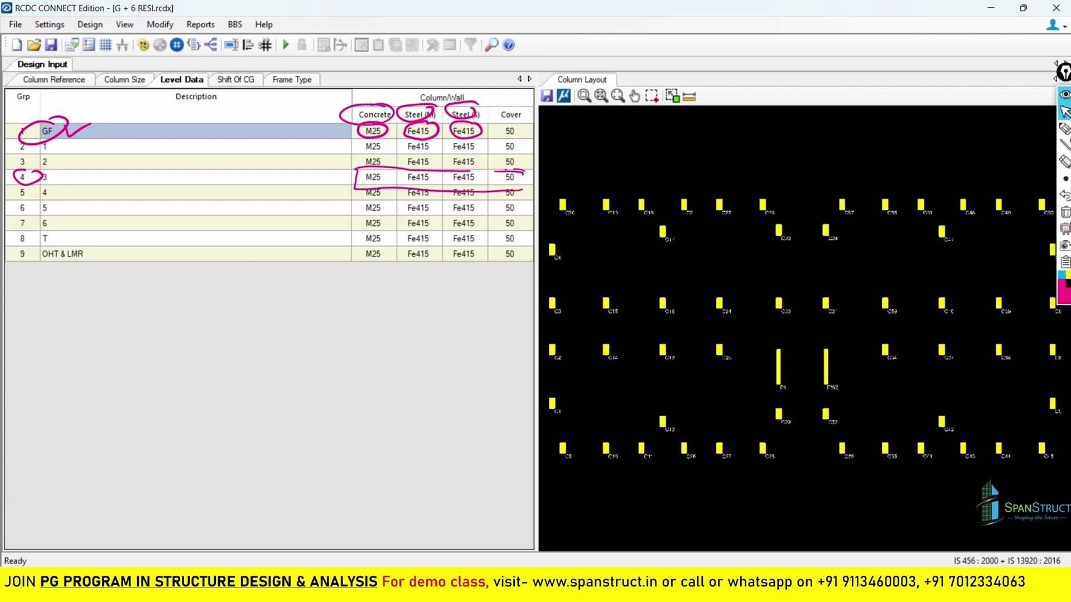
{"action": "left_click", "coordinate": [667, 233]}
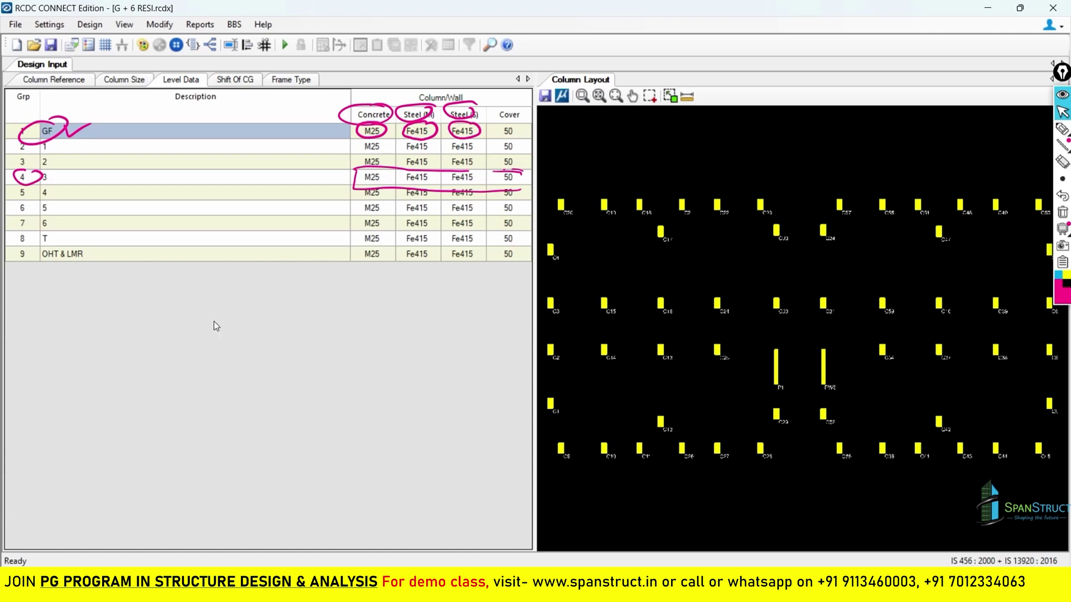
Step: Underline the Material Properties options in the design settings and turn off Use material properties from analysis
{"action": "left_click", "coordinate": [54, 26]}
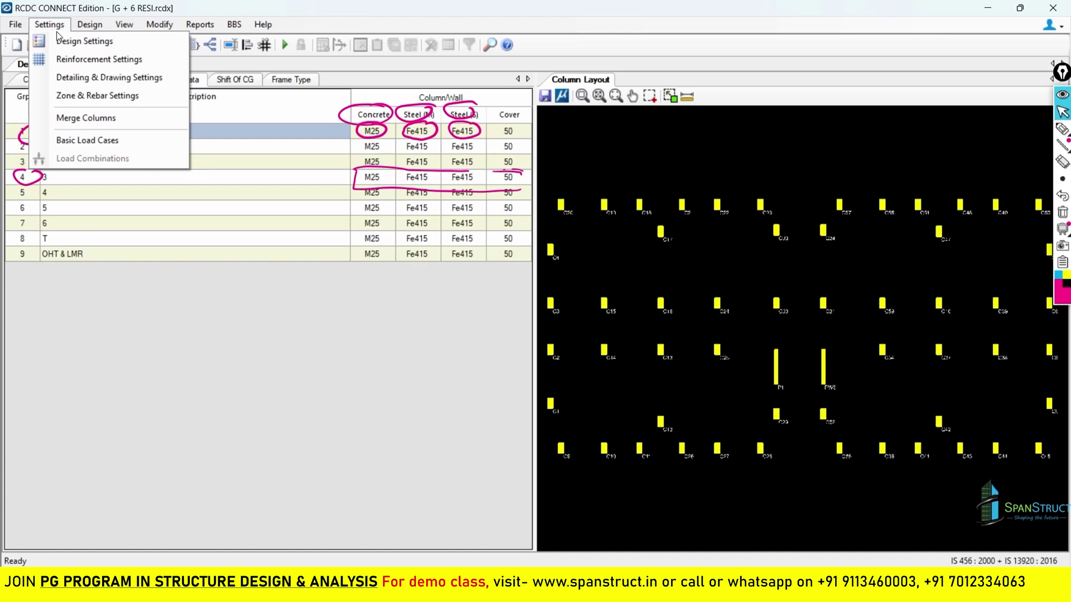
{"action": "left_click", "coordinate": [86, 43]}
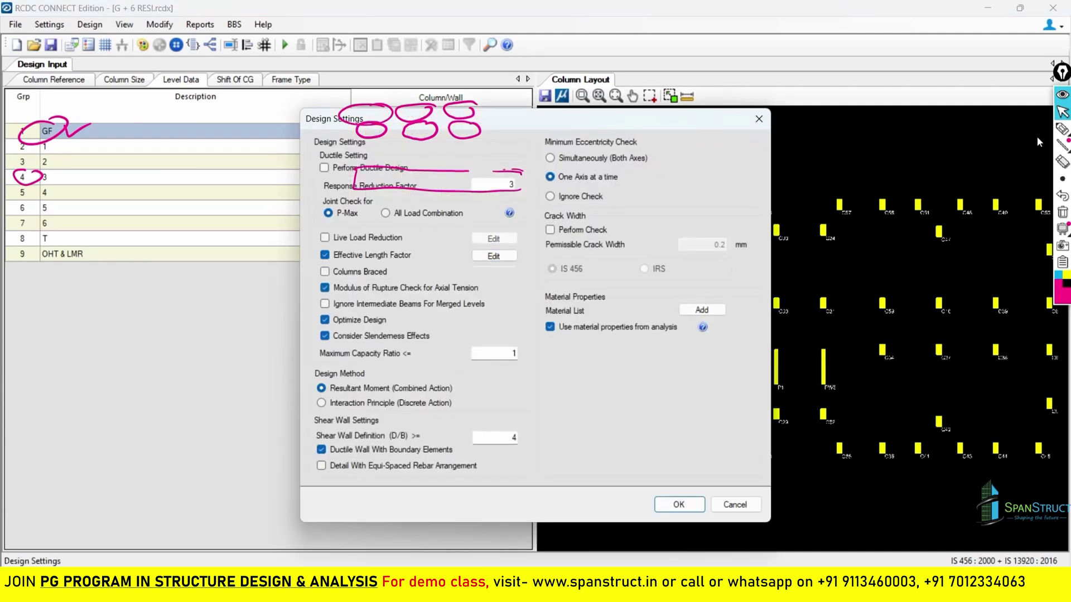
{"action": "left_click", "coordinate": [1062, 129]}
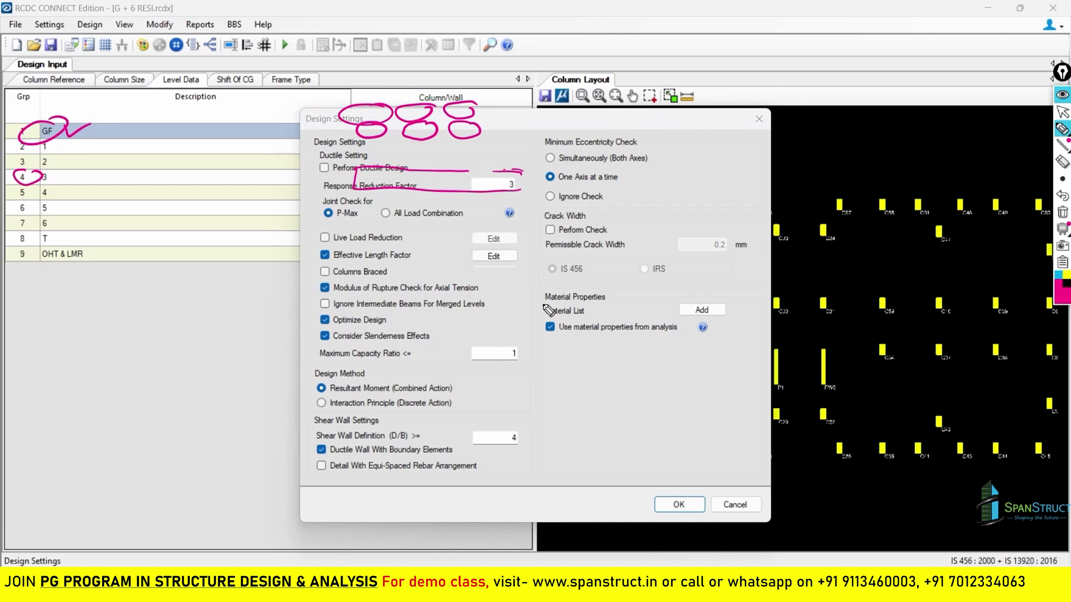
{"action": "left_click_drag", "start_coordinate": [536, 301], "coordinate": [612, 296]}
{"action": "mouse_move", "coordinate": [547, 316]}
{"action": "left_mouse_down"}
{"action": "mouse_move", "coordinate": [593, 316]}
{"action": "mouse_move", "coordinate": [548, 324]}
{"action": "mouse_move", "coordinate": [576, 331]}
{"action": "mouse_move", "coordinate": [680, 331]}
{"action": "left_mouse_up"}
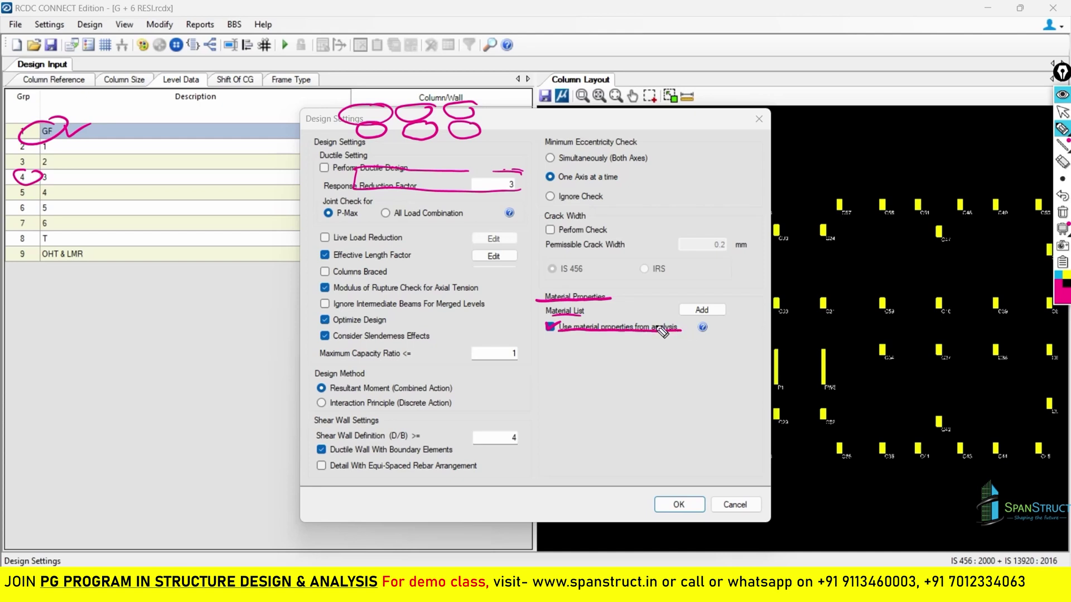
{"action": "left_click", "coordinate": [1063, 112]}
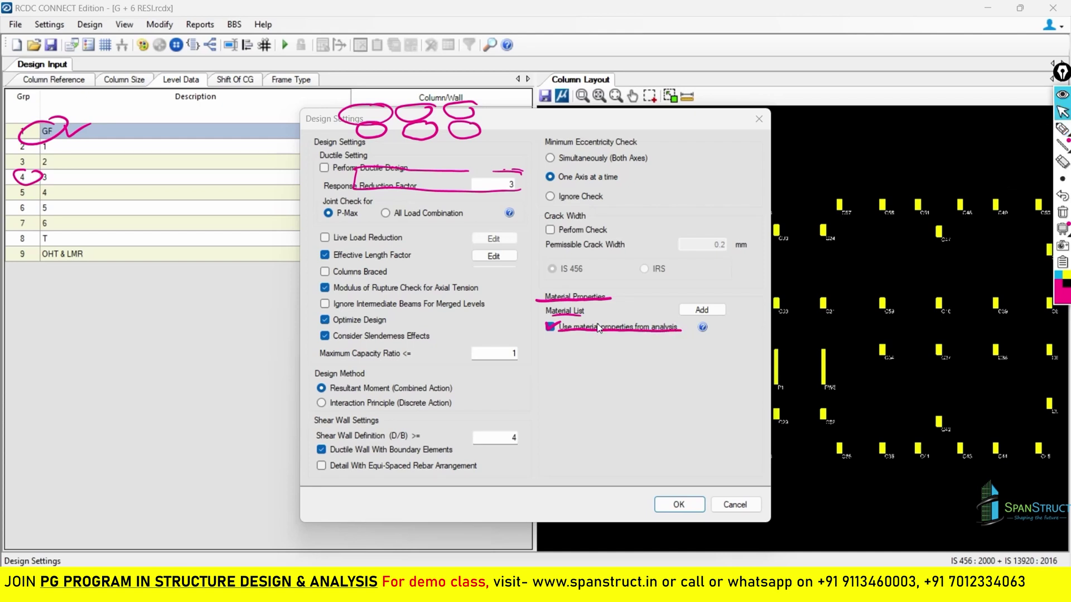
{"action": "left_click", "coordinate": [550, 327]}
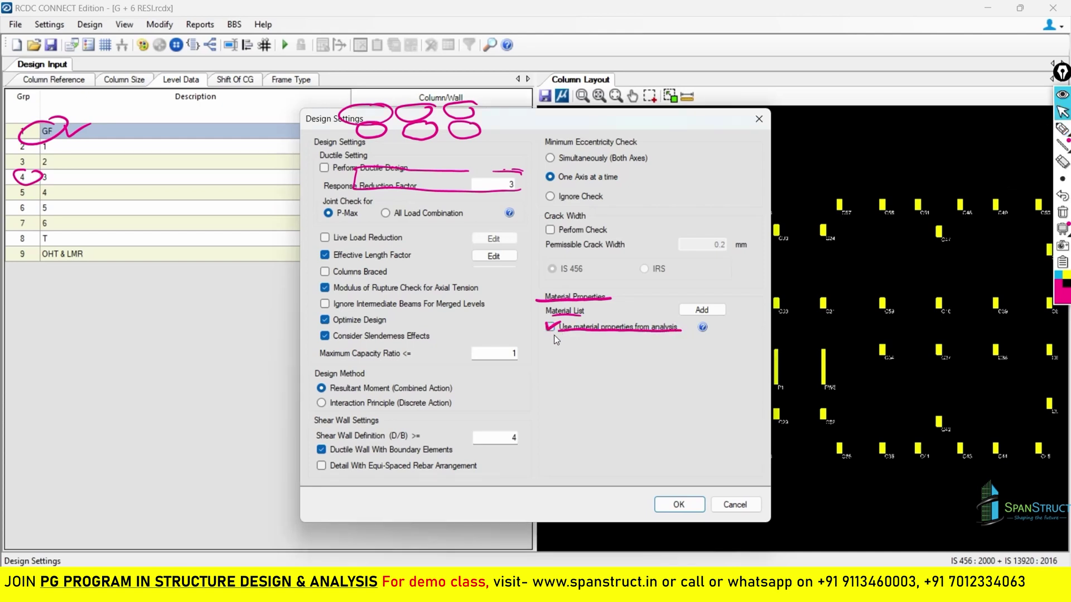
{"action": "left_click", "coordinate": [679, 505]}
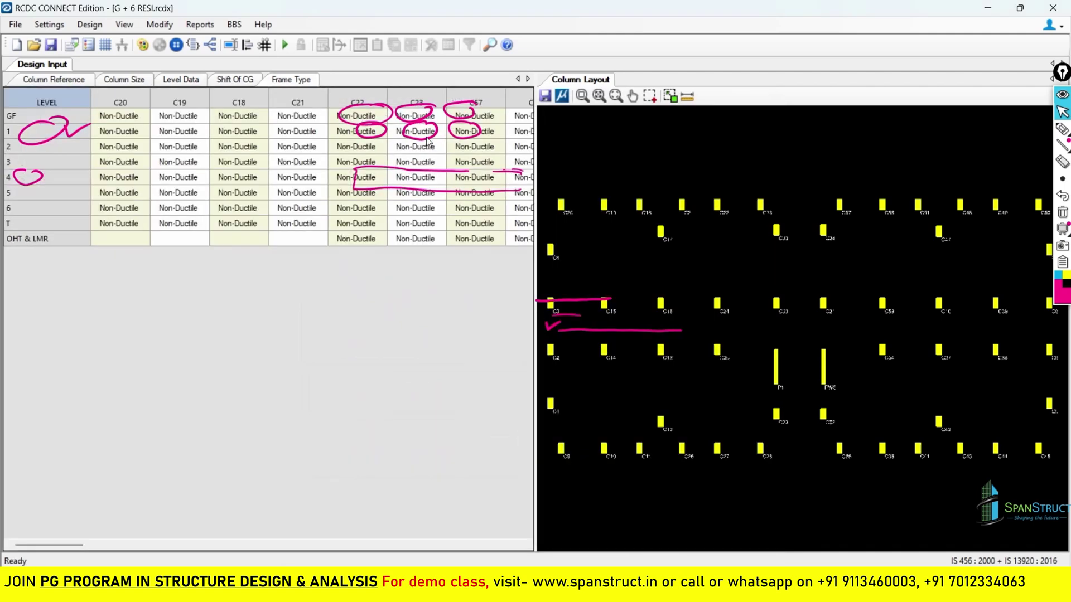
Step: Clear the annotations and set Steel (M) to Fe550 for every Level Data group from GF to OHT & LMR
{"action": "left_click", "coordinate": [178, 81]}
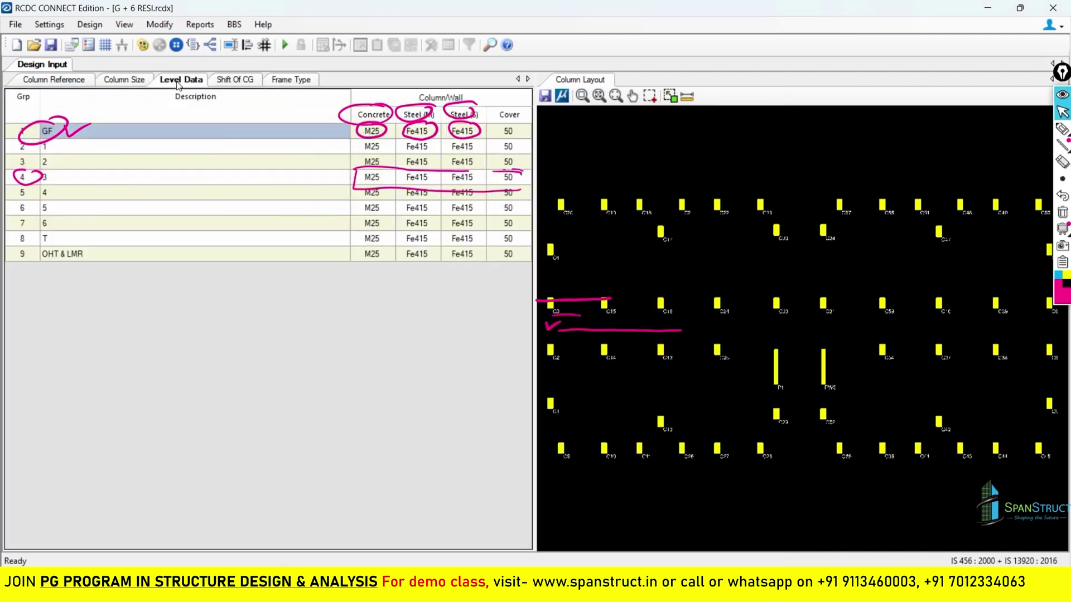
{"action": "left_click", "coordinate": [1062, 213]}
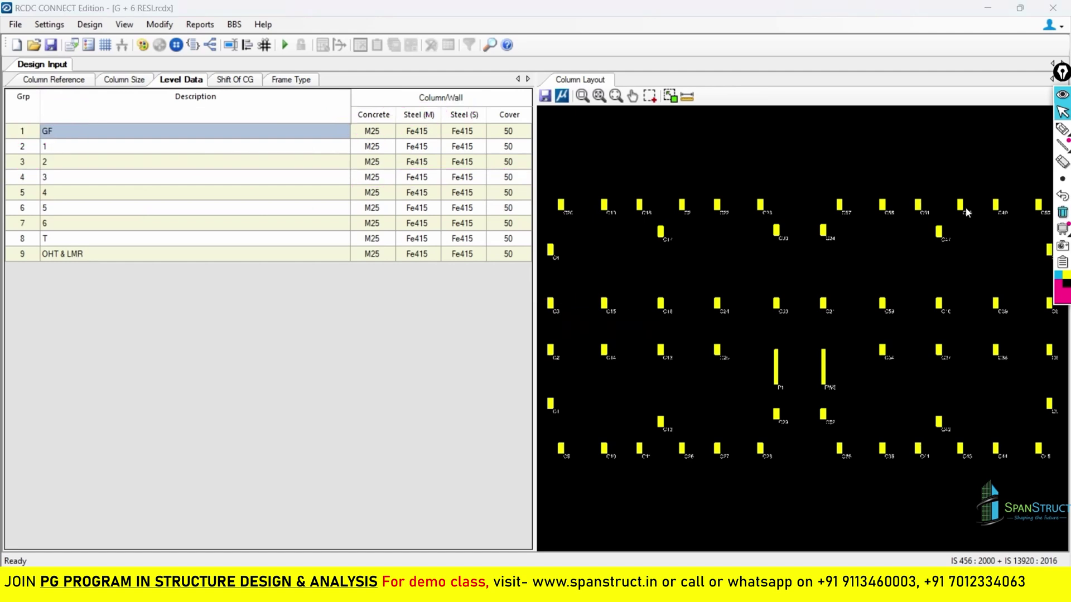
{"action": "left_click", "coordinate": [416, 130]}
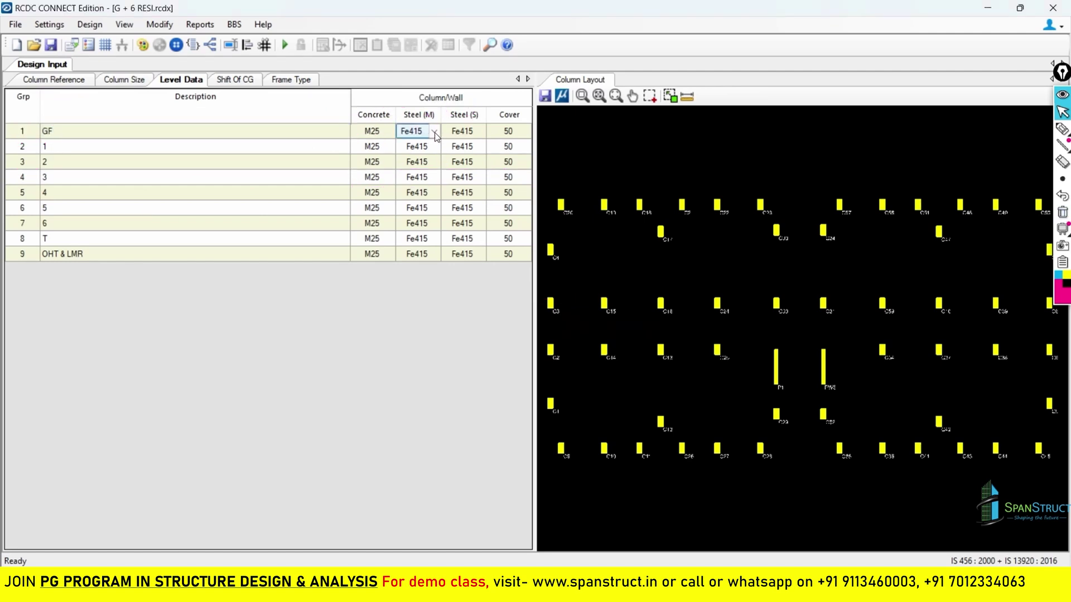
{"action": "left_click", "coordinate": [434, 132]}
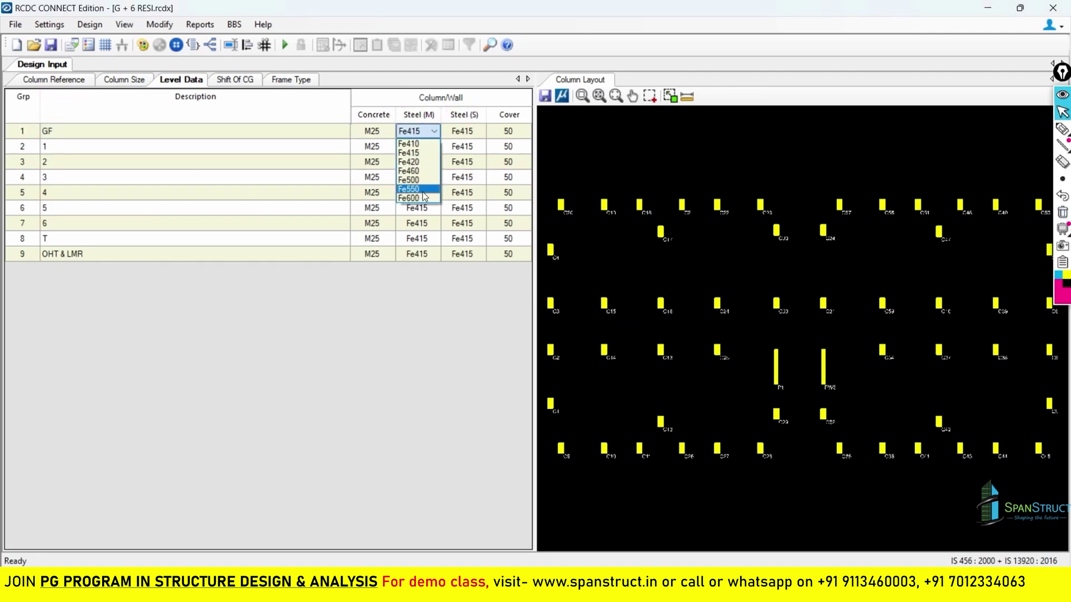
{"action": "left_click", "coordinate": [423, 189]}
{"action": "left_click", "coordinate": [419, 148]}
{"action": "scroll", "coordinate": [420, 147], "scroll_direction": "down", "scroll_amount": 4}
{"action": "left_click", "coordinate": [423, 162]}
{"action": "scroll", "coordinate": [422, 161], "scroll_direction": "down", "scroll_amount": 4}
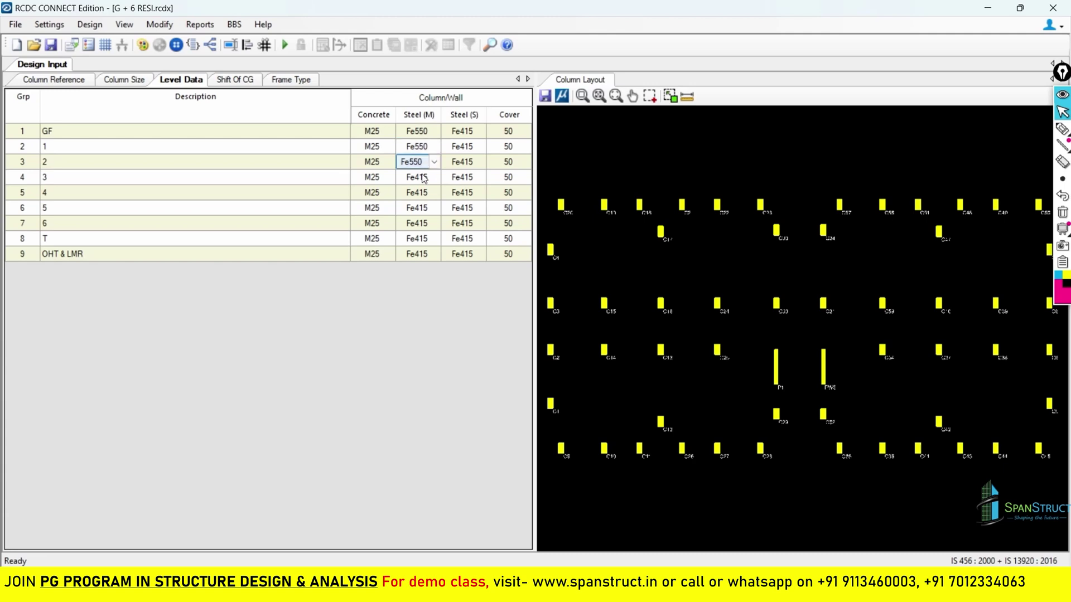
{"action": "left_click_drag", "start_coordinate": [424, 178], "coordinate": [425, 259]}
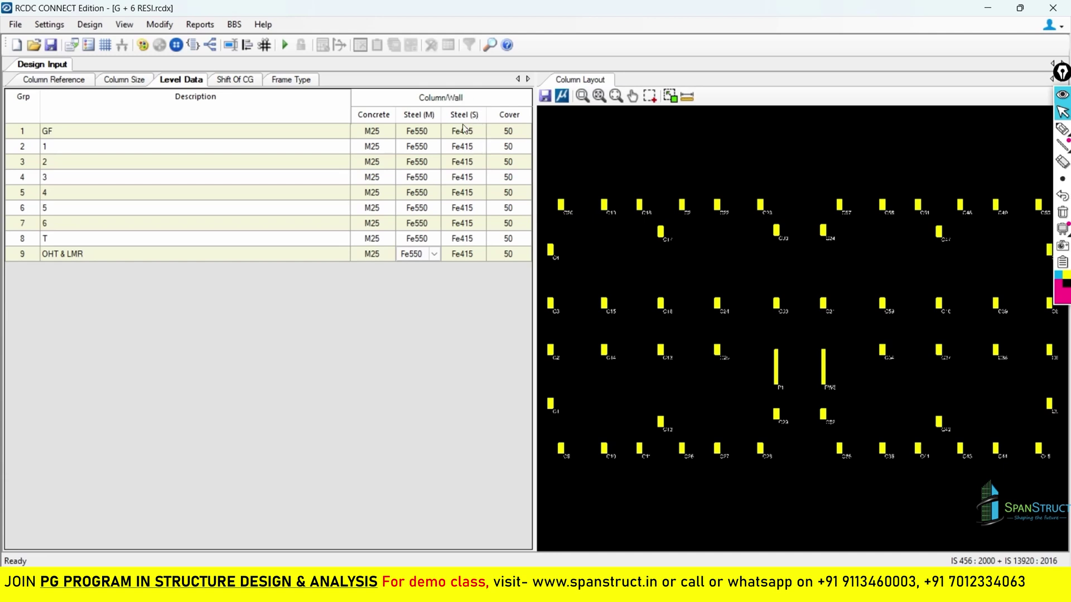
Step: Set the column/wall cover to 40 for all levels from GF to OHT & LMR
{"action": "left_click", "coordinate": [508, 134]}
{"action": "type", "text": "40"}
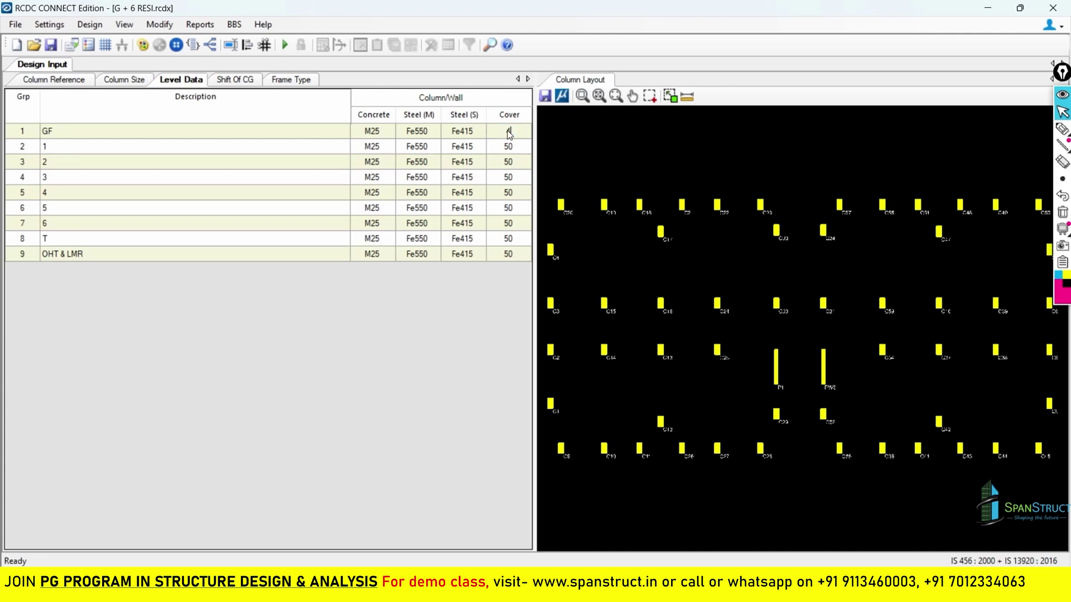
{"action": "left_click", "coordinate": [507, 134]}
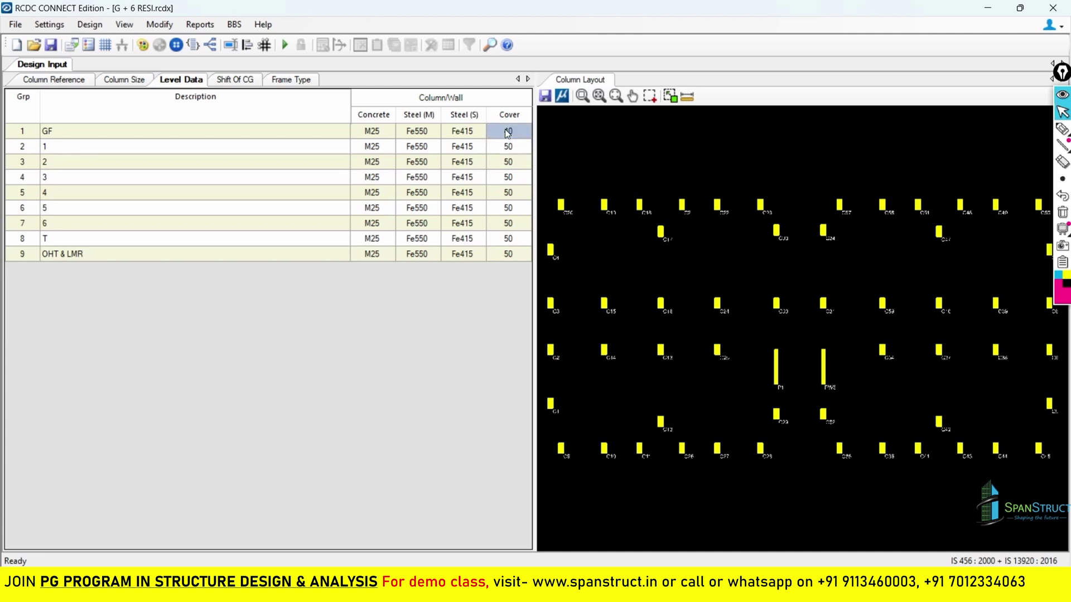
{"action": "left_click_drag", "start_coordinate": [508, 146], "coordinate": [511, 256]}
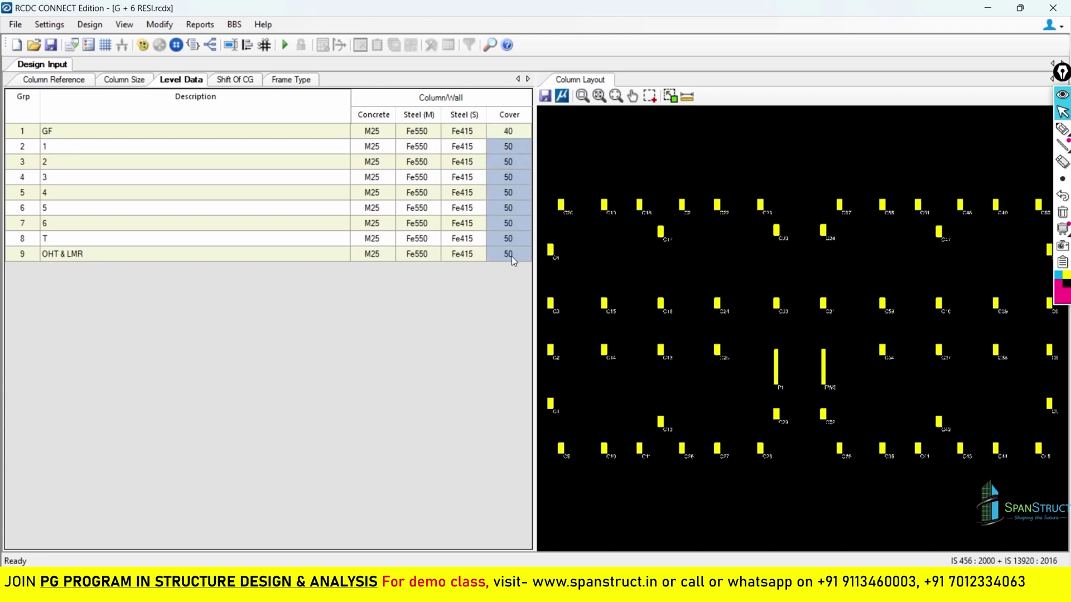
{"action": "type", "text": "40"}
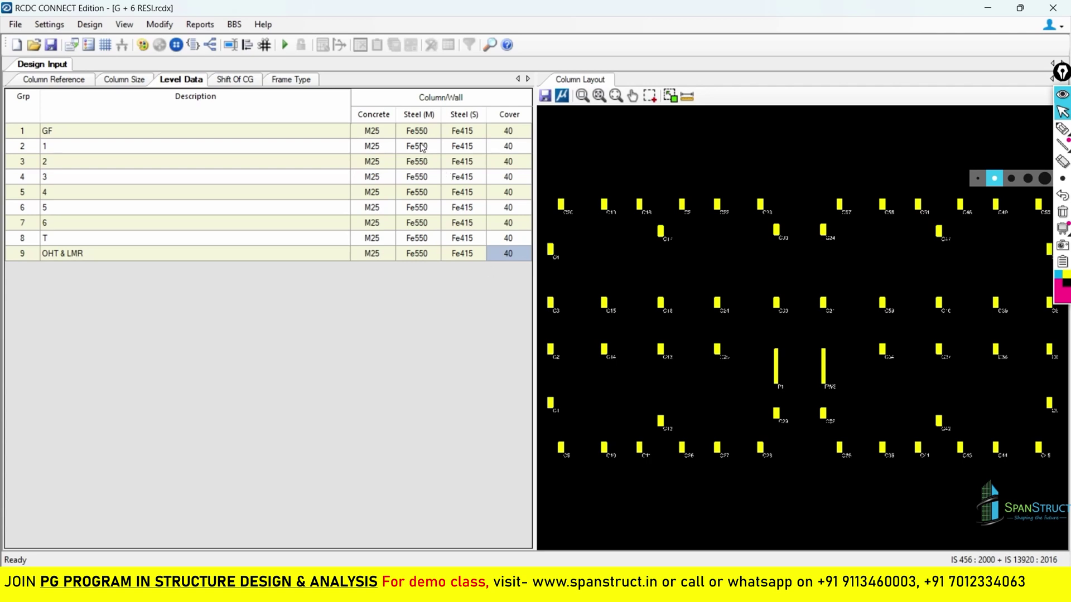
Step: Review the Steel (M), Steel (S), concrete and cover entries across all levels in the Level Data table
{"action": "left_click_drag", "start_coordinate": [418, 132], "coordinate": [431, 260]}
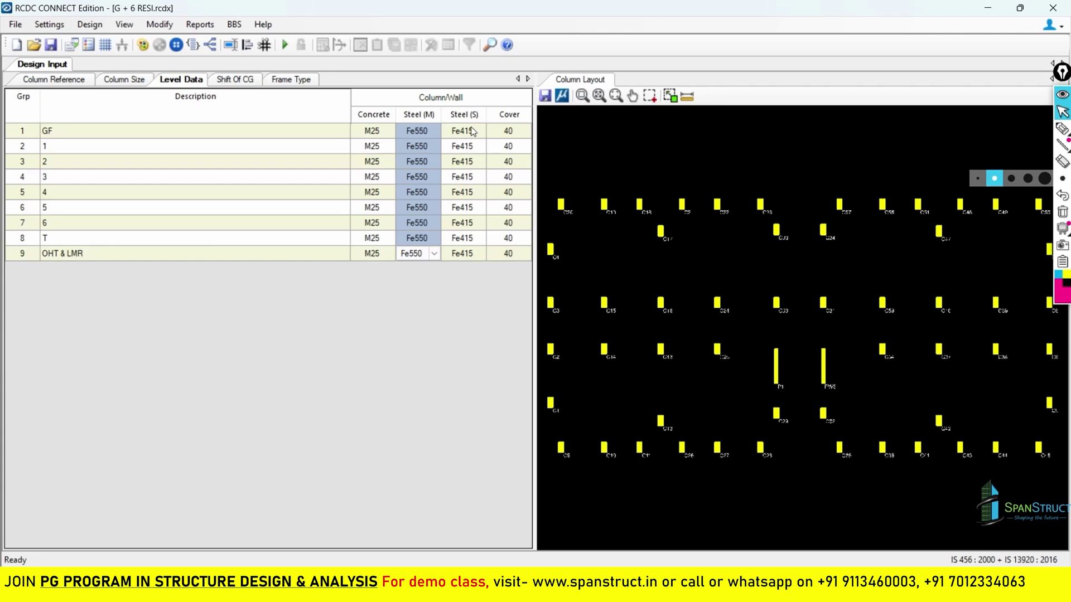
{"action": "left_click_drag", "start_coordinate": [473, 130], "coordinate": [470, 259]}
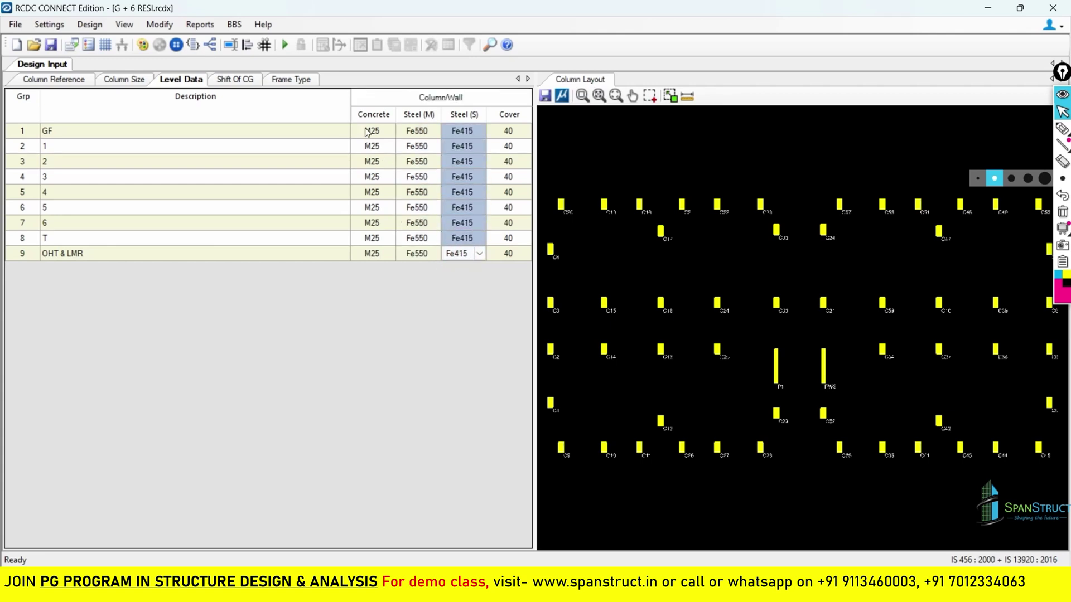
{"action": "left_click_drag", "start_coordinate": [371, 130], "coordinate": [371, 258]}
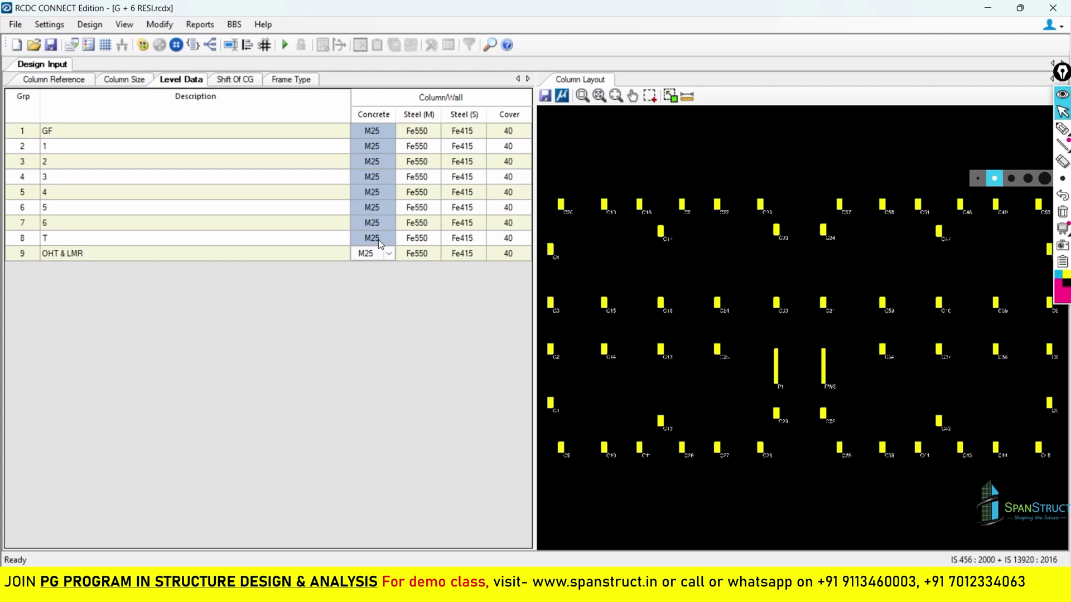
{"action": "left_click_drag", "start_coordinate": [508, 130], "coordinate": [506, 254]}
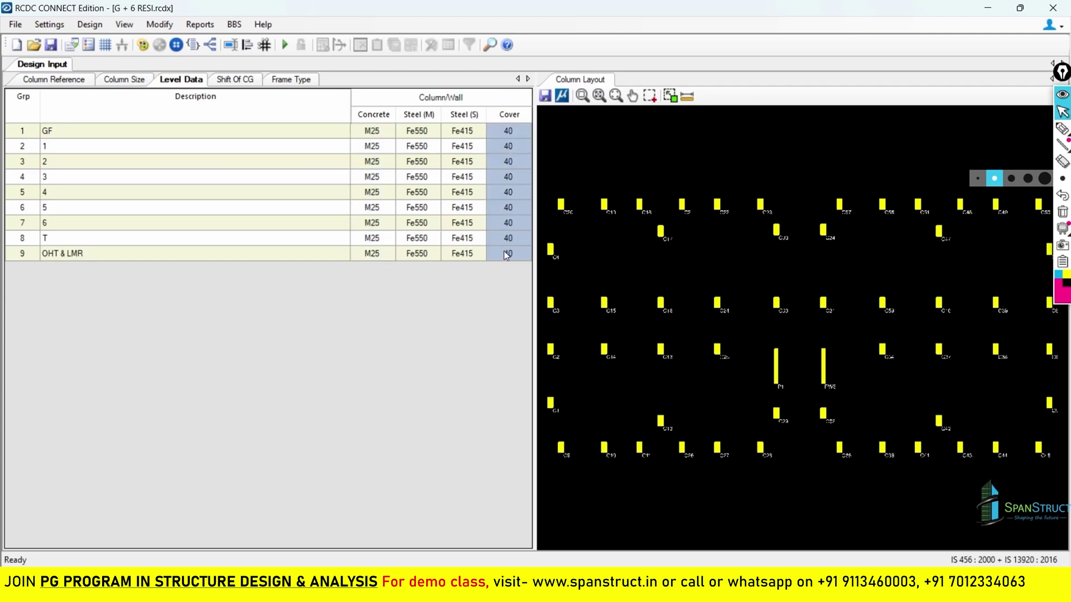
Step: Turn Use material properties from analysis back on in the design settings
{"action": "left_click", "coordinate": [50, 27]}
{"action": "left_click", "coordinate": [64, 42]}
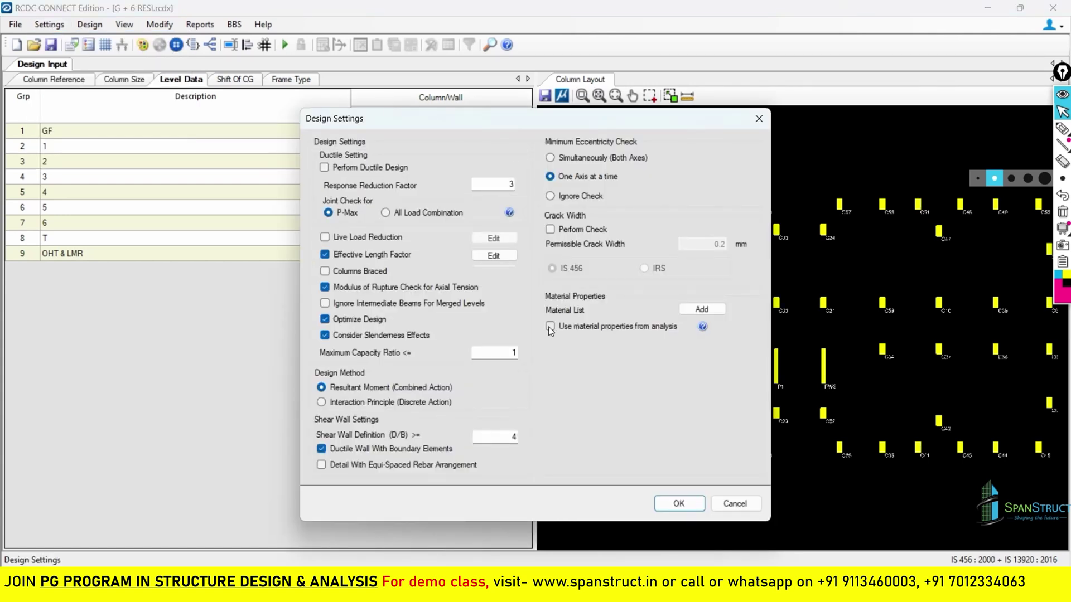
{"action": "left_click", "coordinate": [690, 505]}
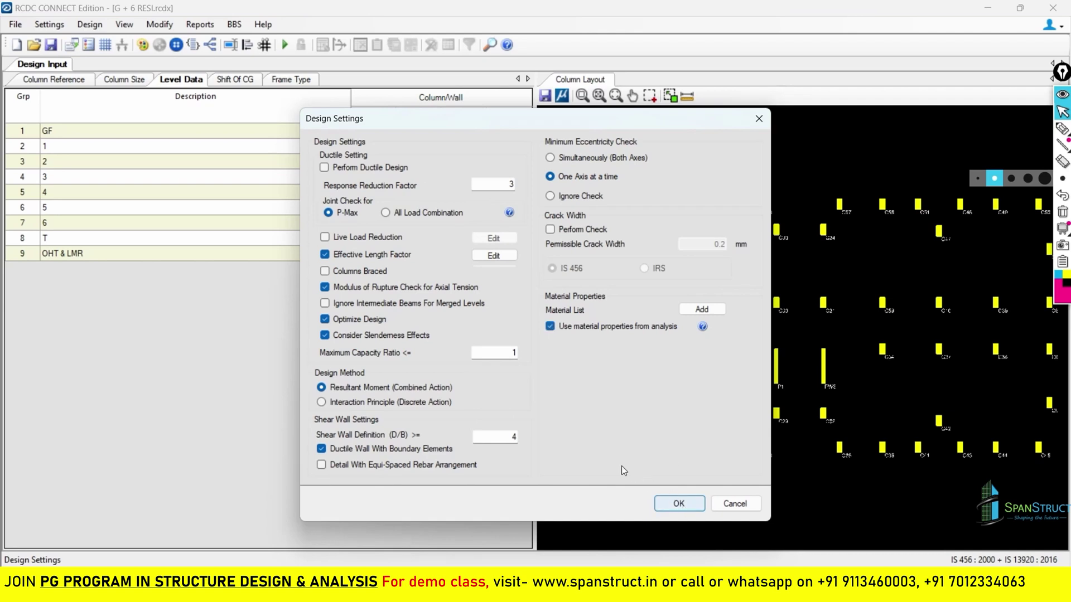
Step: Check whether the Steel (M), Steel (S) and cover cells of several levels can still be edited
{"action": "left_click", "coordinate": [416, 133]}
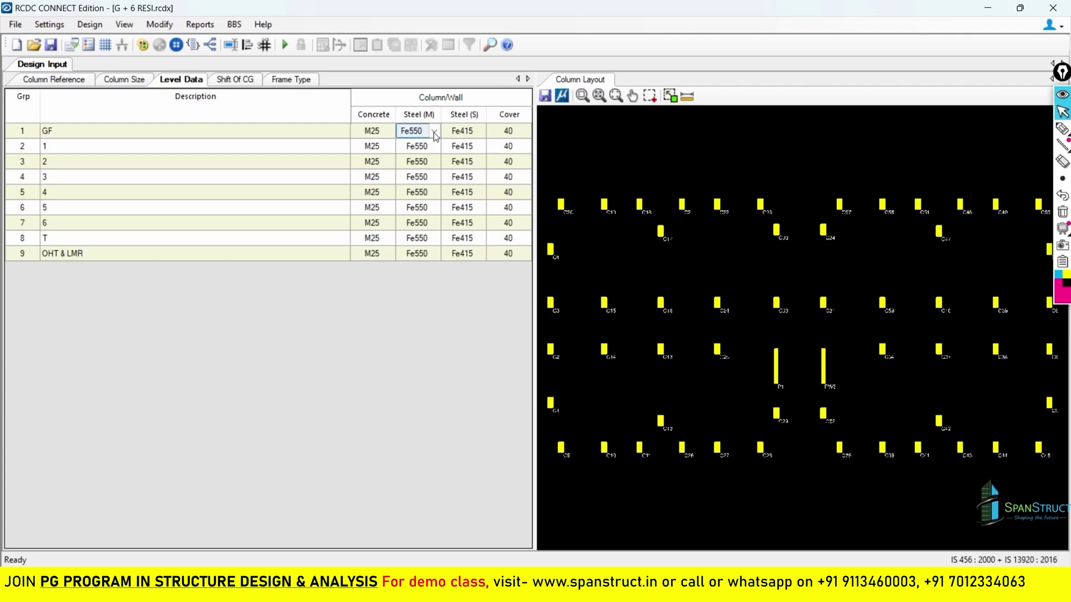
{"action": "left_click", "coordinate": [433, 165]}
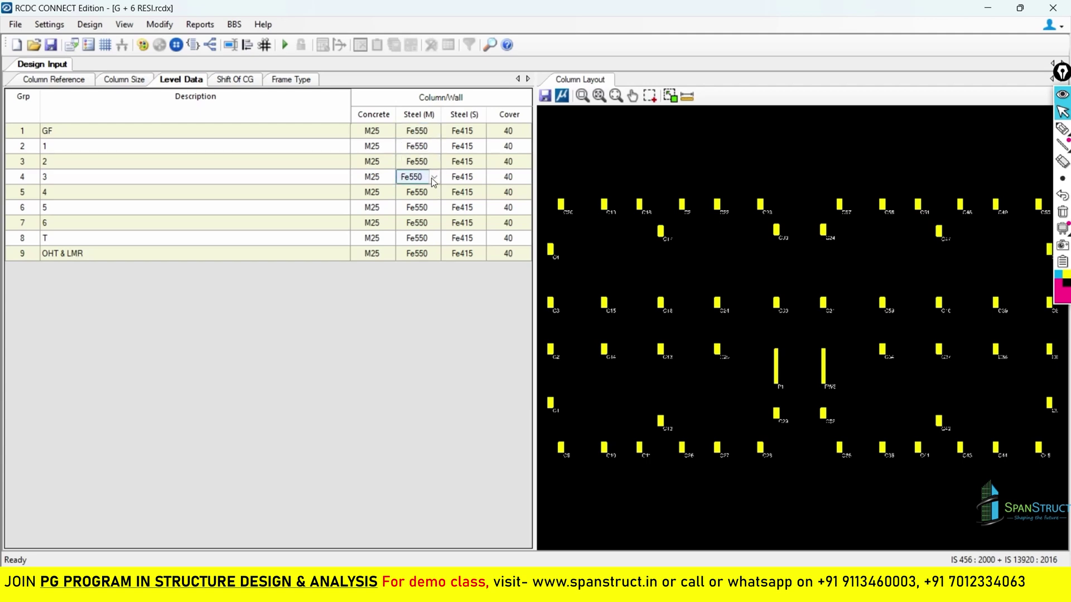
{"action": "left_click", "coordinate": [437, 209]}
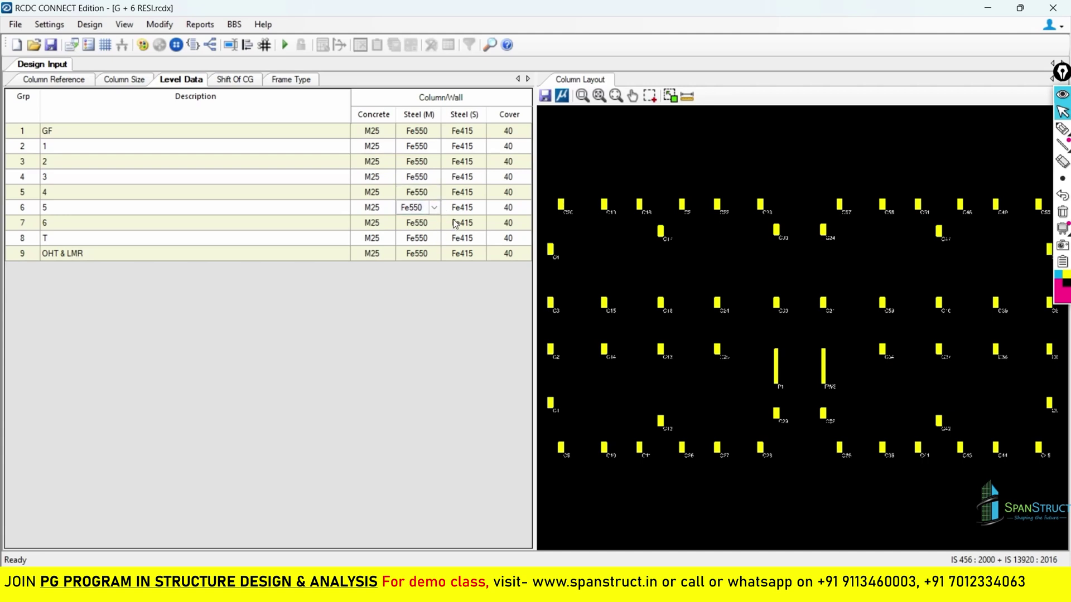
{"action": "left_click", "coordinate": [477, 225]}
{"action": "left_click", "coordinate": [505, 223]}
{"action": "left_click", "coordinate": [471, 159]}
Step: Accept the design settings with Use material properties from analysis turned off
{"action": "left_click", "coordinate": [49, 24]}
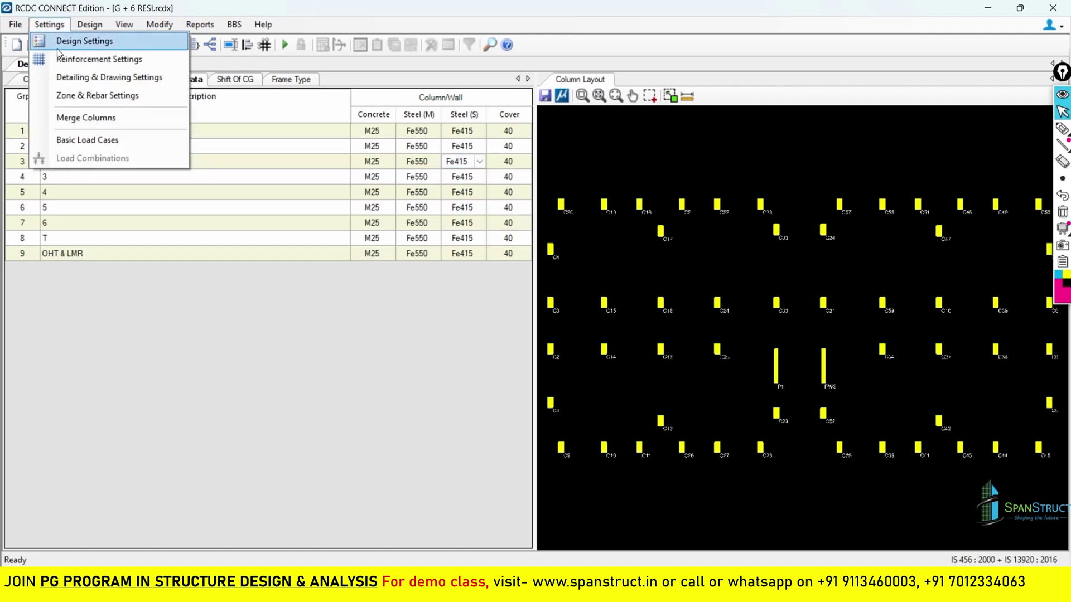
{"action": "left_click", "coordinate": [401, 178]}
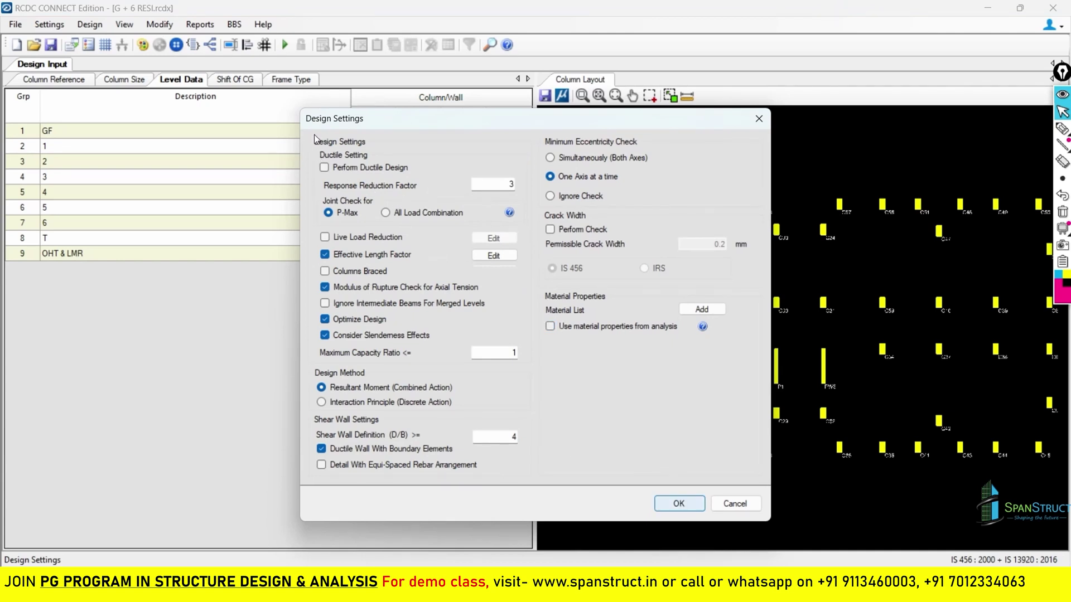
{"action": "key", "text": "Return"}
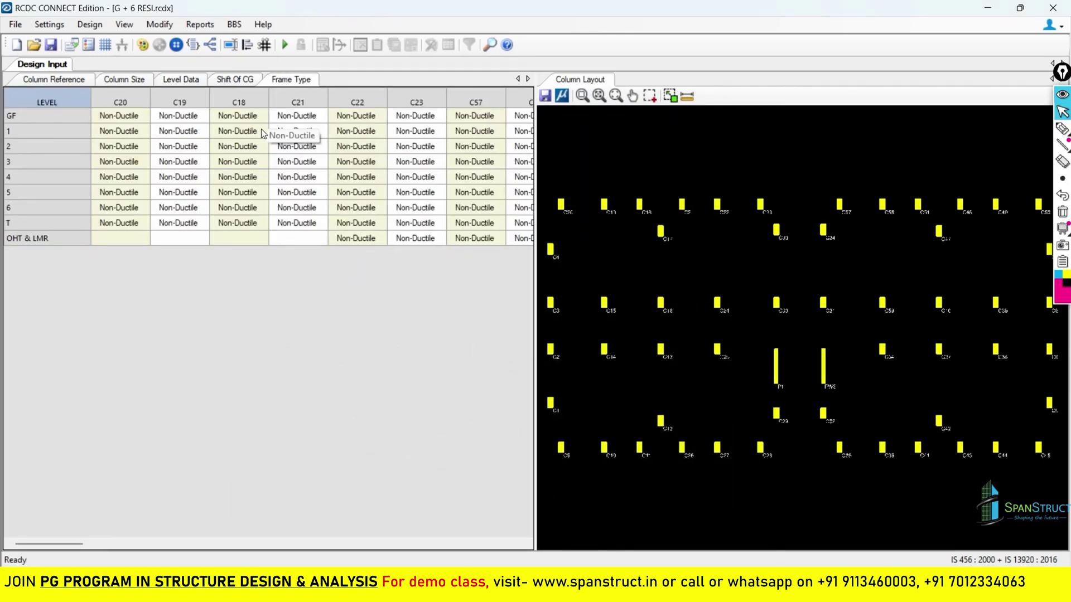
Step: Examine the available Steel (M) grades for level 1 in Level Data and check that the cells of other levels can be edited
{"action": "left_click", "coordinate": [180, 80]}
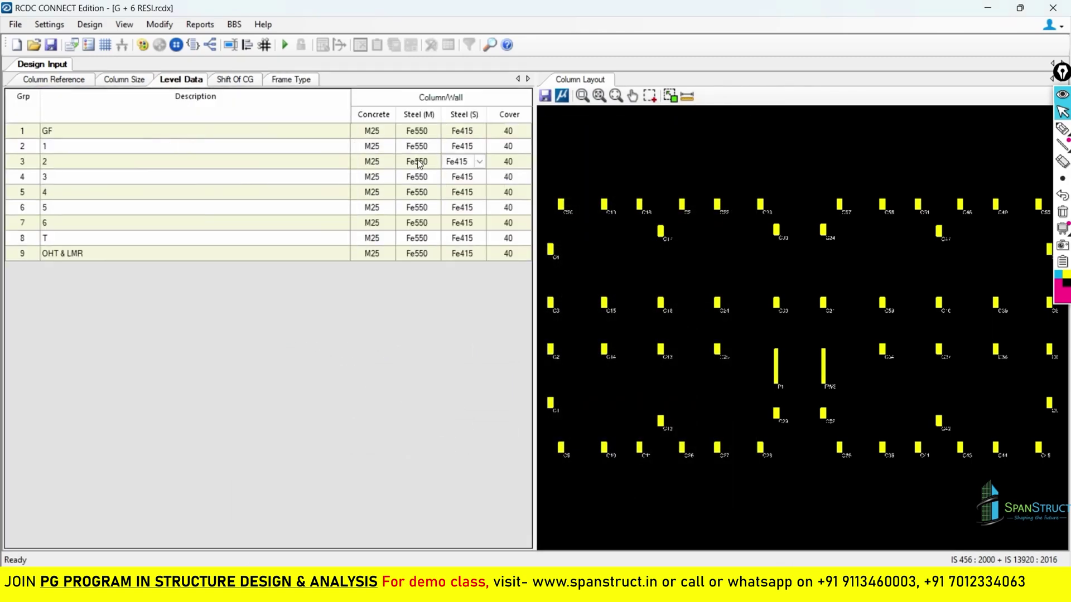
{"action": "left_click", "coordinate": [418, 147]}
{"action": "left_click", "coordinate": [434, 146]}
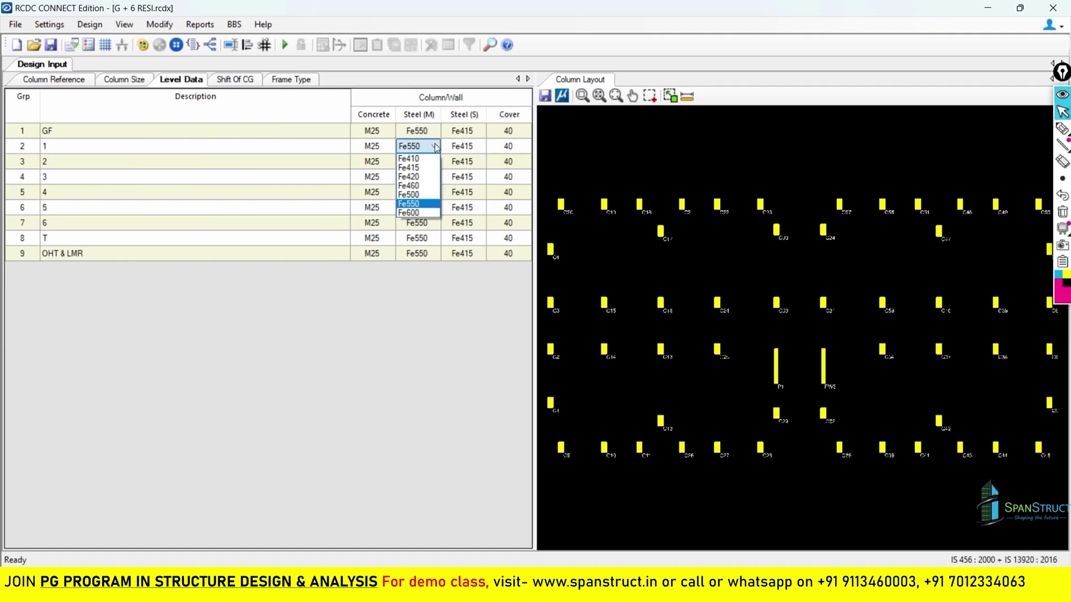
{"action": "left_click", "coordinate": [434, 145]}
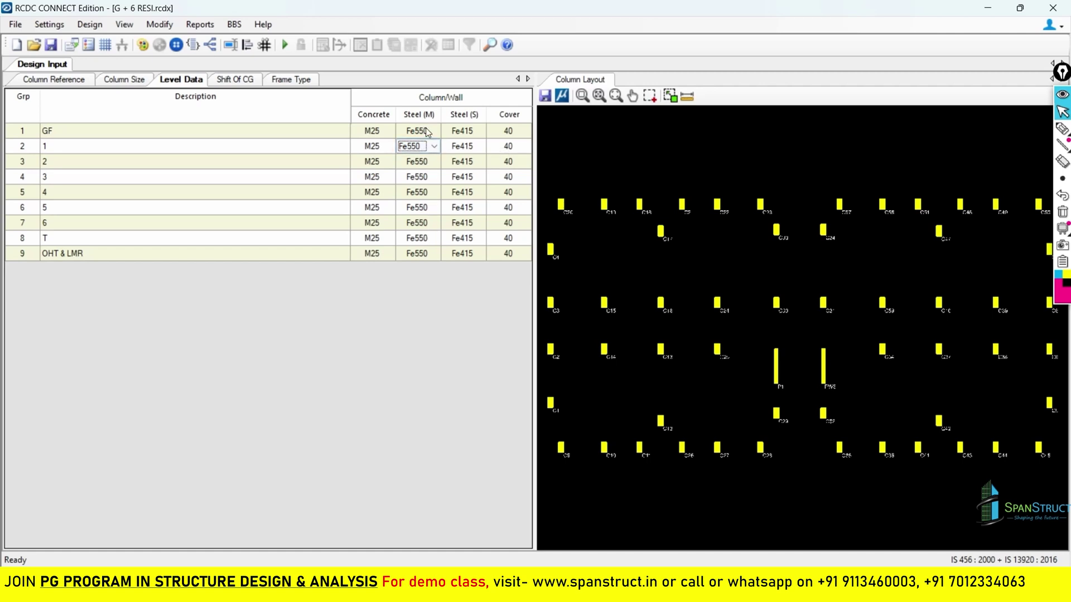
{"action": "left_click", "coordinate": [429, 177]}
{"action": "left_click", "coordinate": [427, 254]}
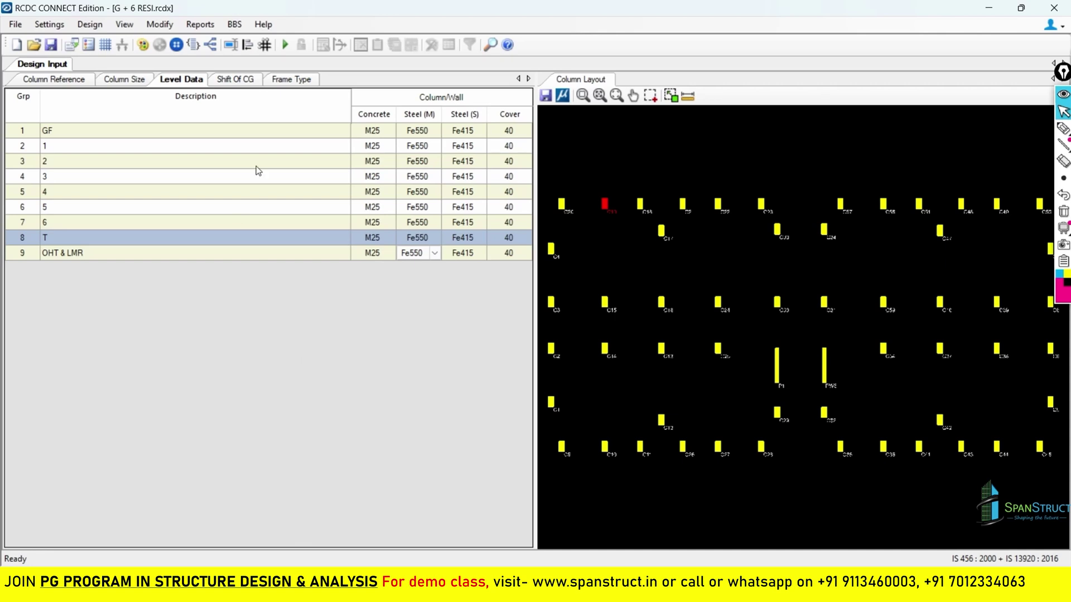
Step: Review the Shift Of CG values of column C18 across the levels
{"action": "left_click", "coordinate": [236, 80]}
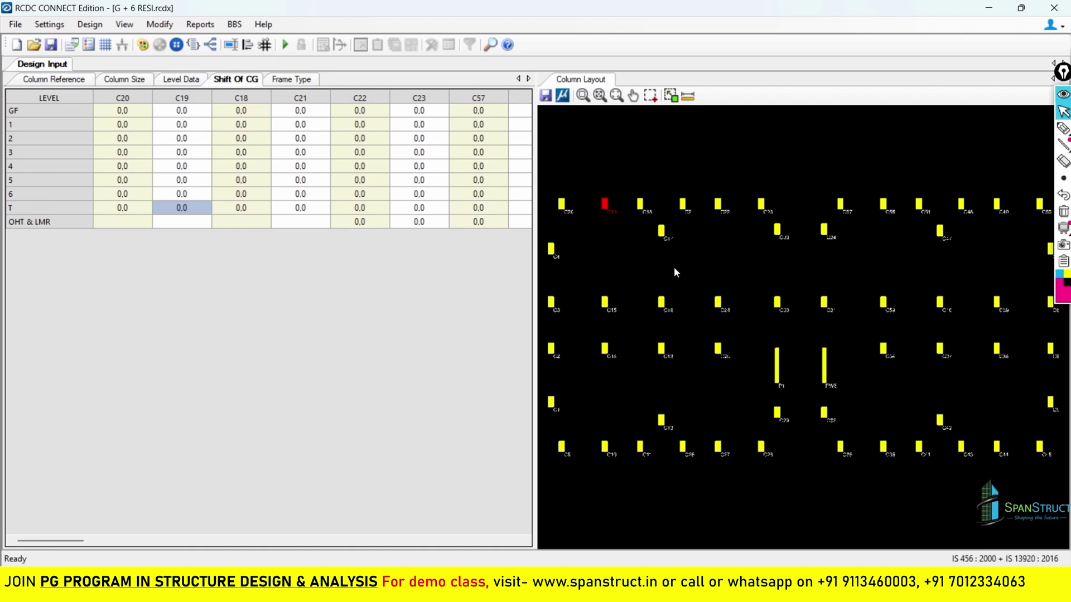
{"action": "left_click", "coordinate": [254, 150]}
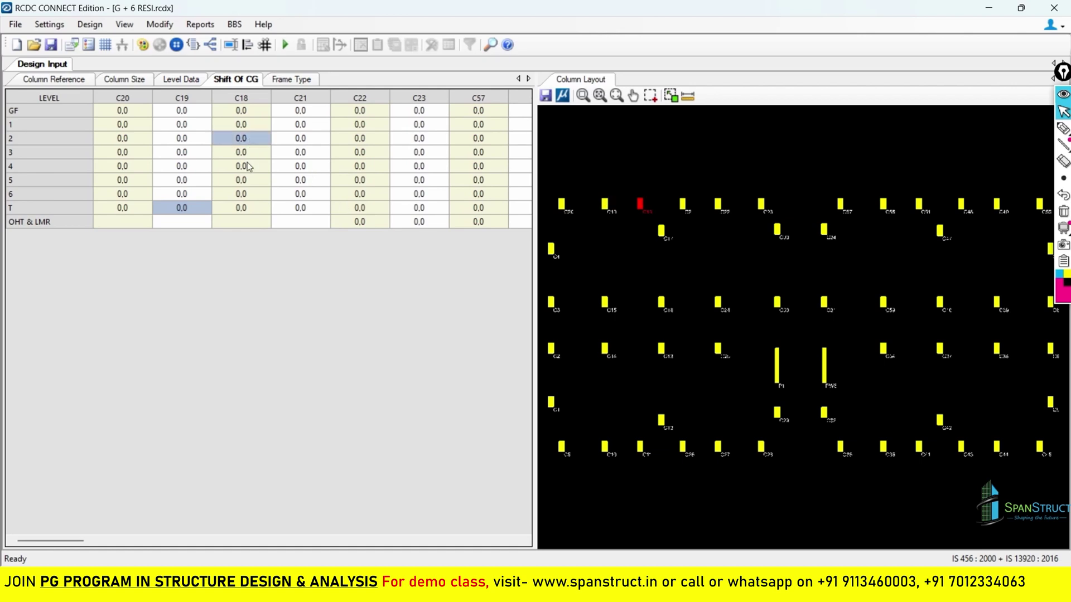
{"action": "left_click", "coordinate": [257, 193]}
{"action": "left_click", "coordinate": [255, 208]}
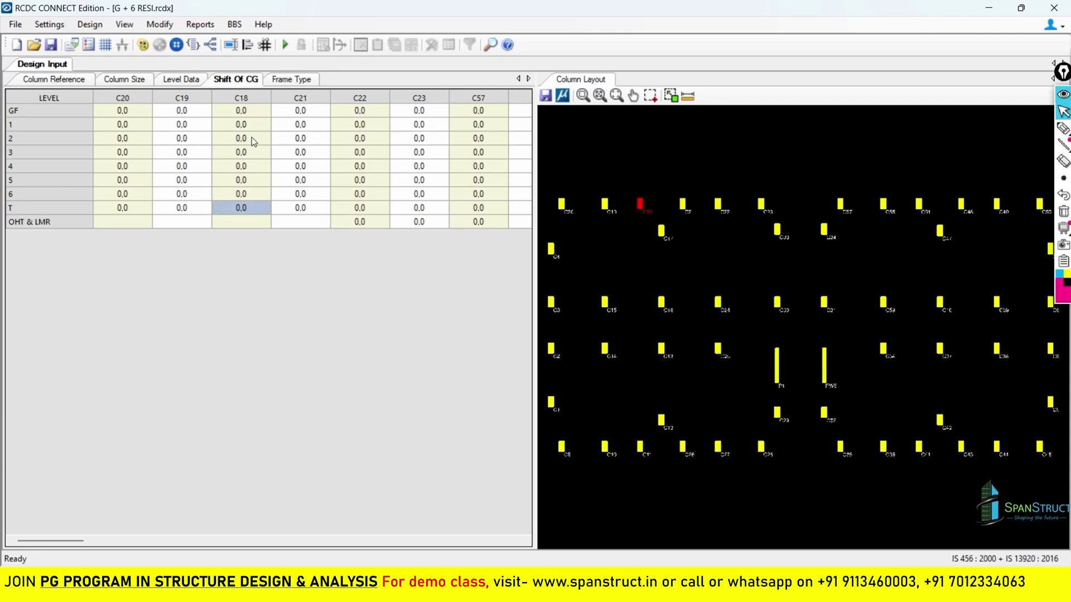
{"action": "left_click", "coordinate": [252, 138]}
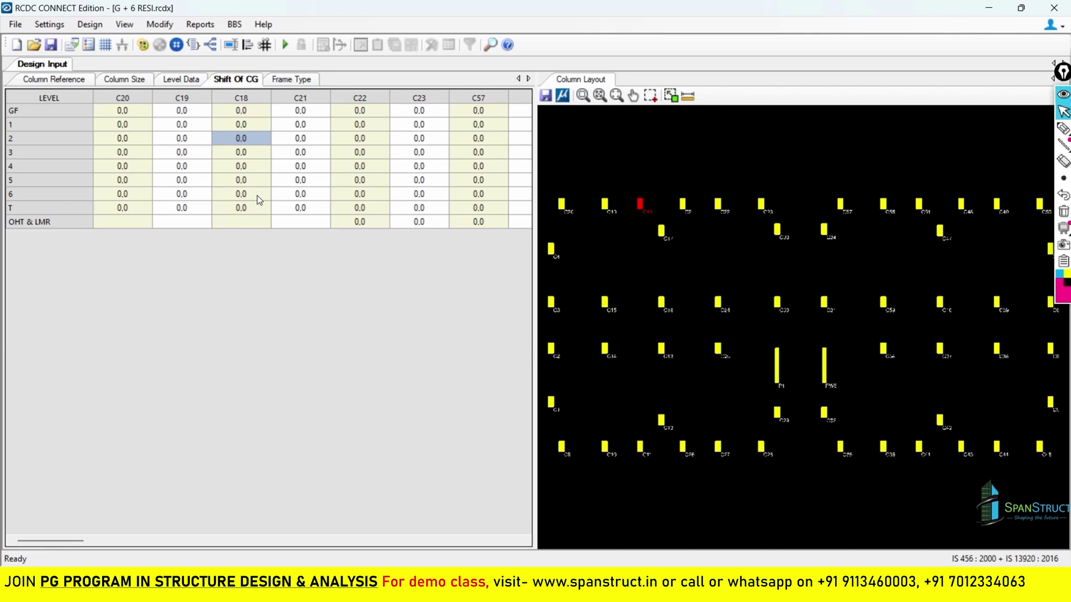
Step: Try the Lateral and Gravity frame types for column C18 at GF and return it to Non-Ductile
{"action": "left_click", "coordinate": [279, 83]}
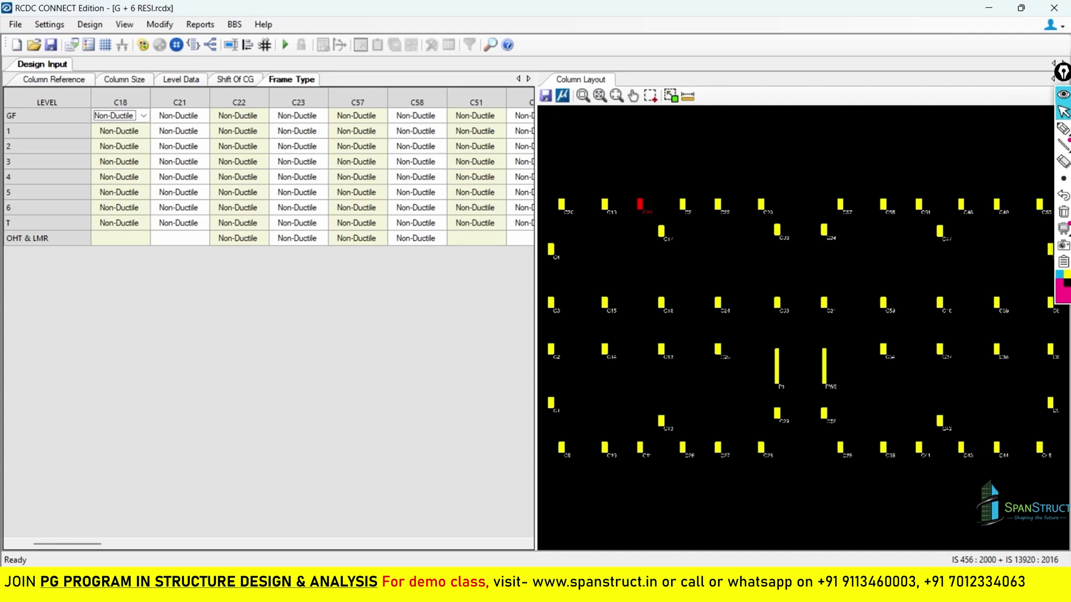
{"action": "left_click", "coordinate": [132, 116]}
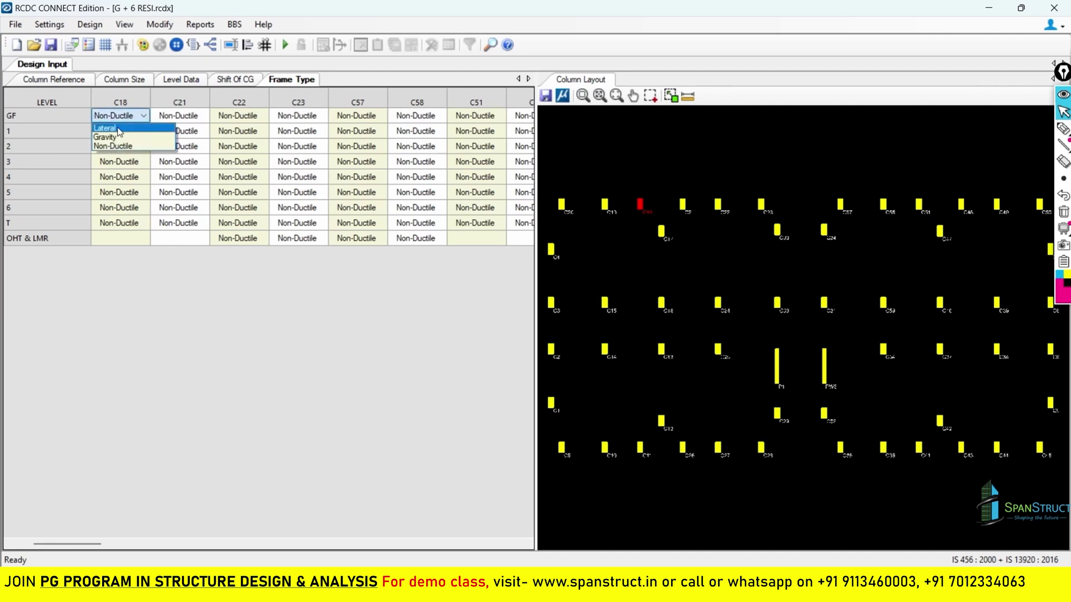
{"action": "left_click", "coordinate": [118, 128]}
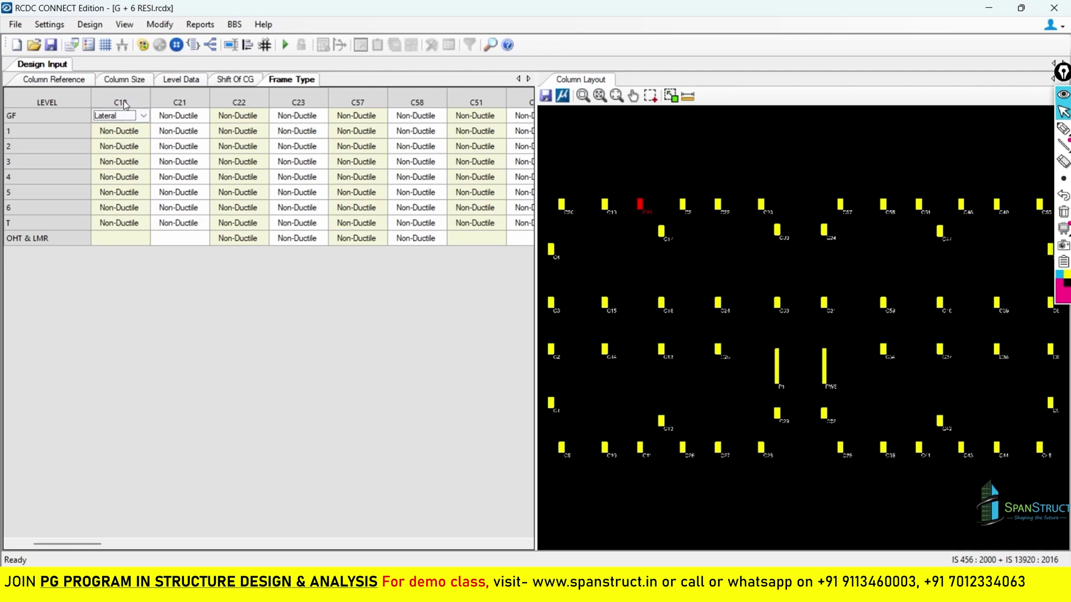
{"action": "left_click", "coordinate": [122, 118]}
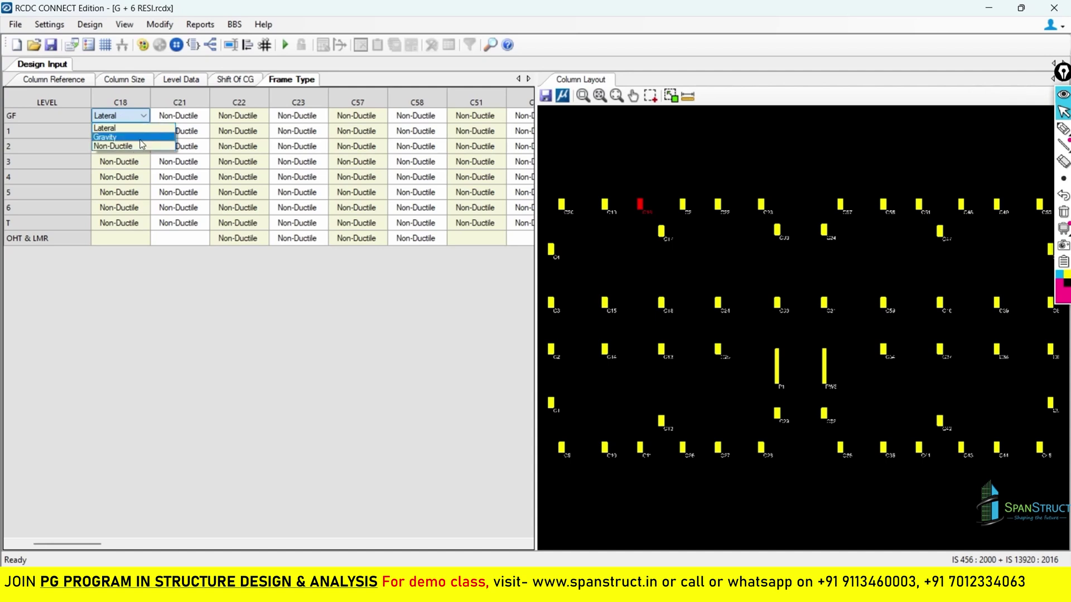
{"action": "left_click", "coordinate": [114, 140]}
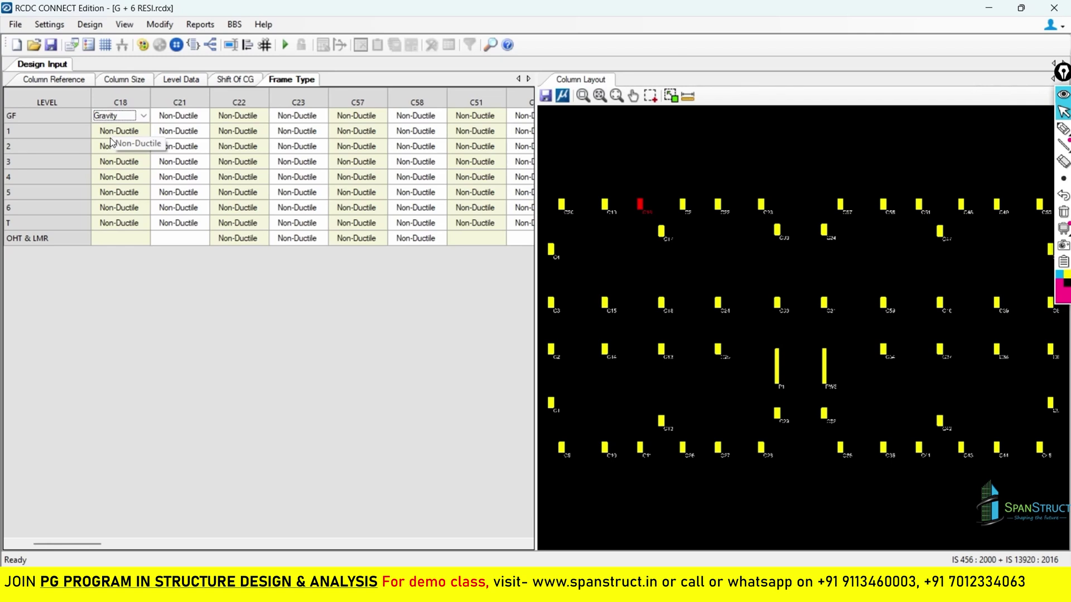
{"action": "left_click", "coordinate": [112, 143]}
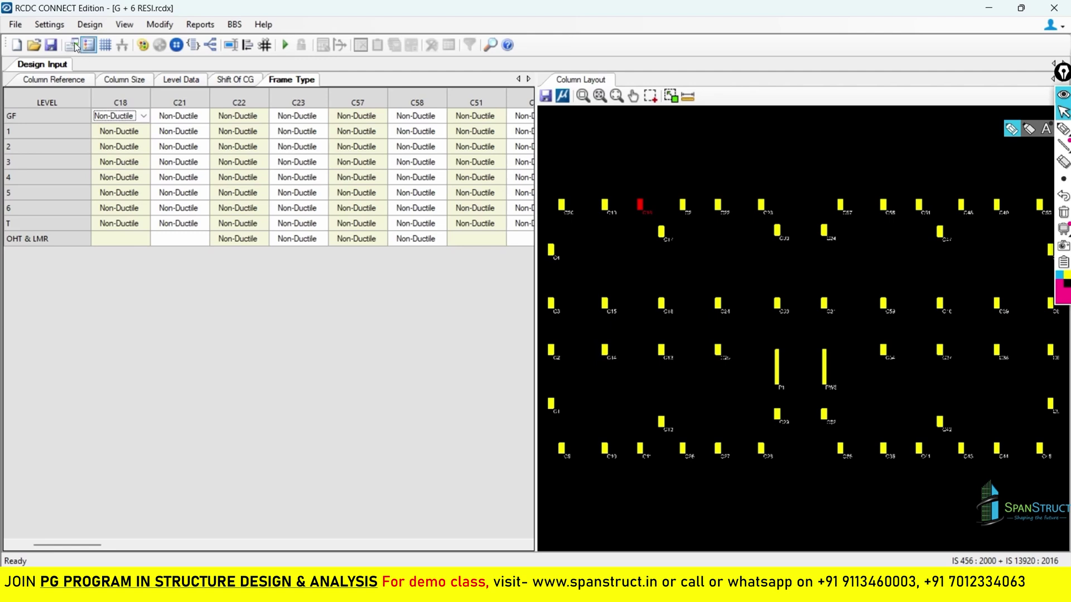
Step: Open the Basic Load Cases settings
{"action": "left_click", "coordinate": [50, 25]}
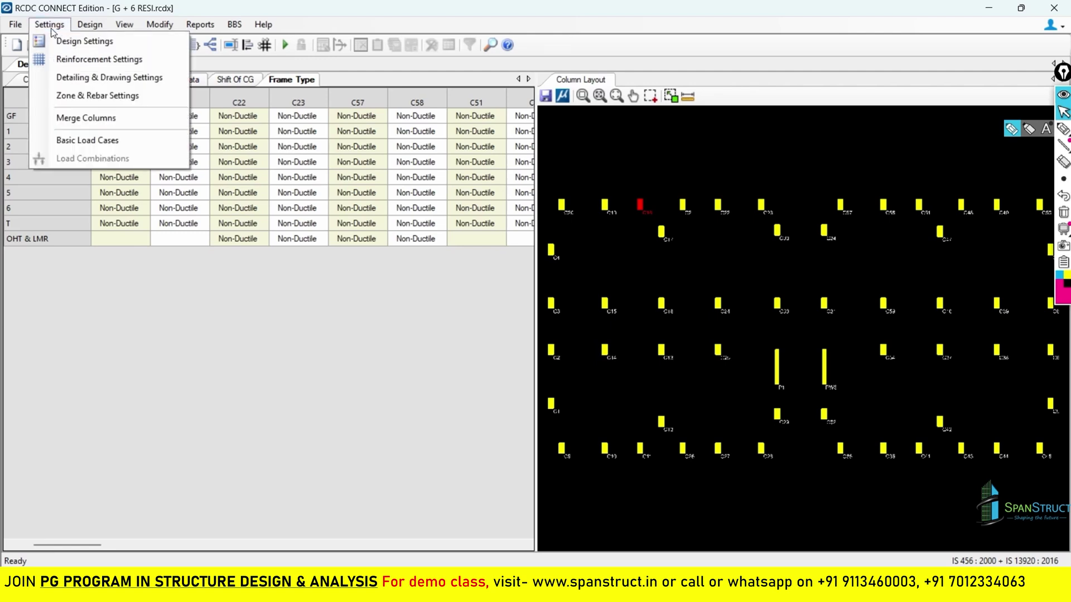
{"action": "left_click", "coordinate": [89, 141]}
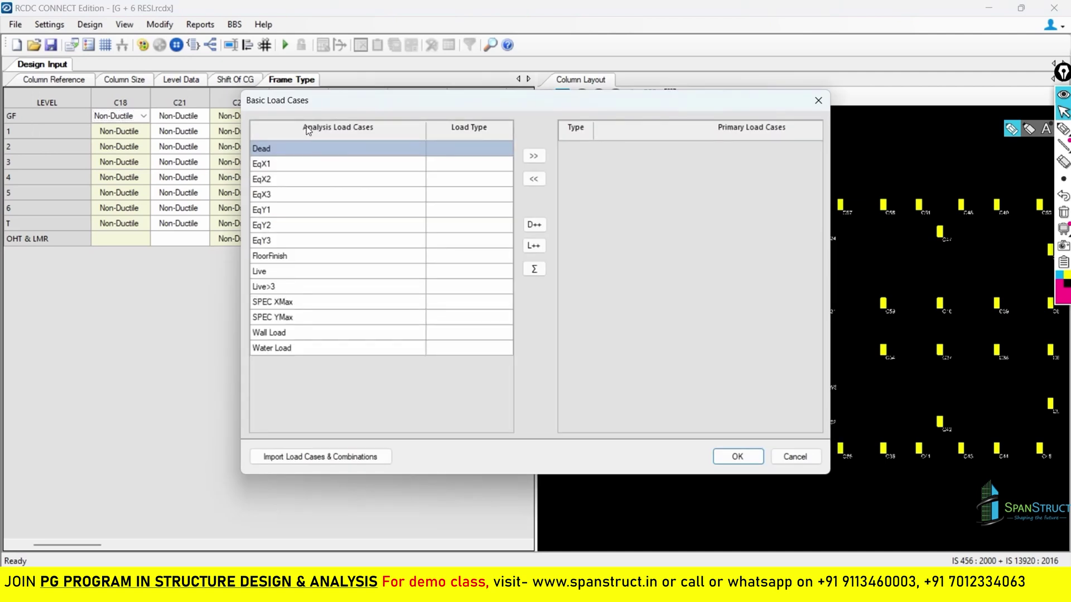
{"action": "key", "text": "ctrl+shift+p"}
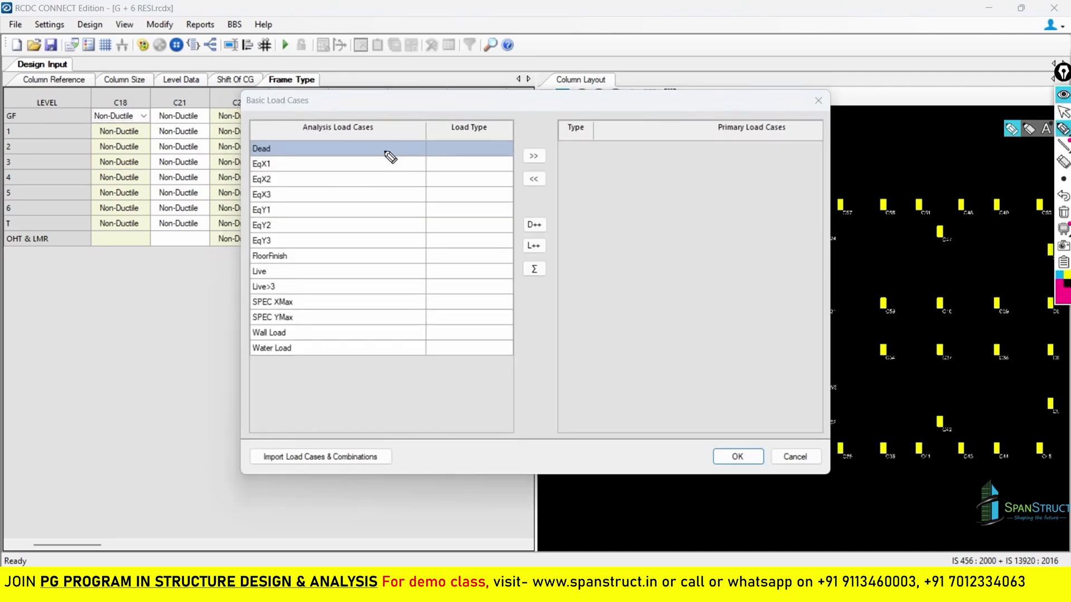
{"action": "left_click_drag", "start_coordinate": [359, 117], "coordinate": [373, 118]}
{"action": "mouse_move", "coordinate": [302, 119]}
{"action": "left_mouse_down"}
{"action": "mouse_move", "coordinate": [353, 110]}
{"action": "mouse_move", "coordinate": [372, 118]}
{"action": "left_mouse_up"}
{"action": "mouse_move", "coordinate": [505, 111]}
{"action": "left_mouse_down"}
{"action": "mouse_move", "coordinate": [477, 148]}
{"action": "mouse_move", "coordinate": [505, 115]}
{"action": "left_mouse_up"}
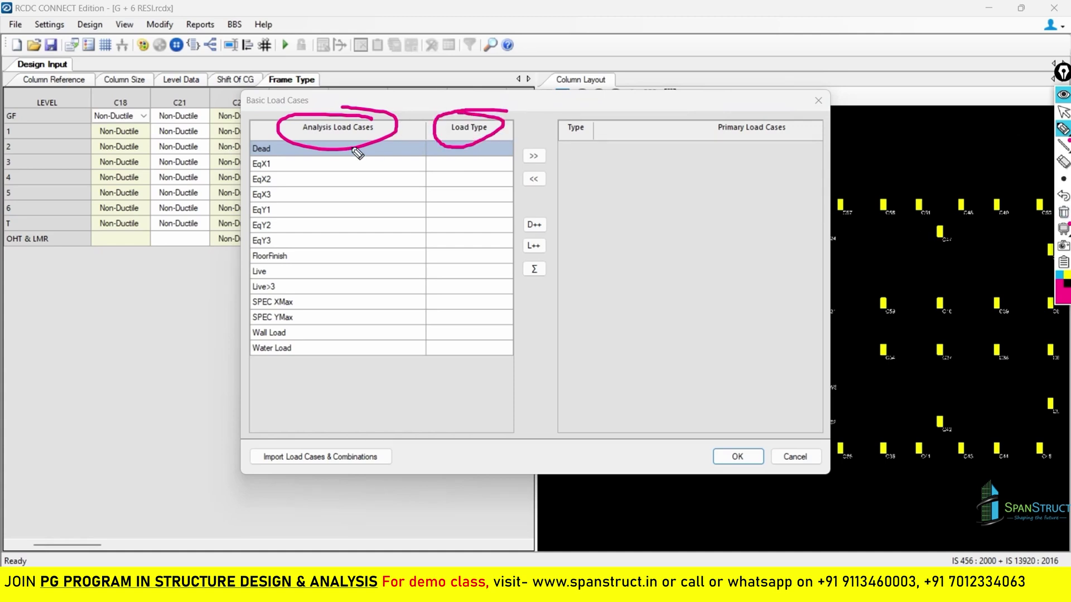
{"action": "mouse_move", "coordinate": [339, 136]}
{"action": "left_mouse_down"}
{"action": "mouse_move", "coordinate": [364, 149]}
{"action": "mouse_move", "coordinate": [399, 111]}
{"action": "left_mouse_up"}
{"action": "left_click", "coordinate": [1064, 112]}
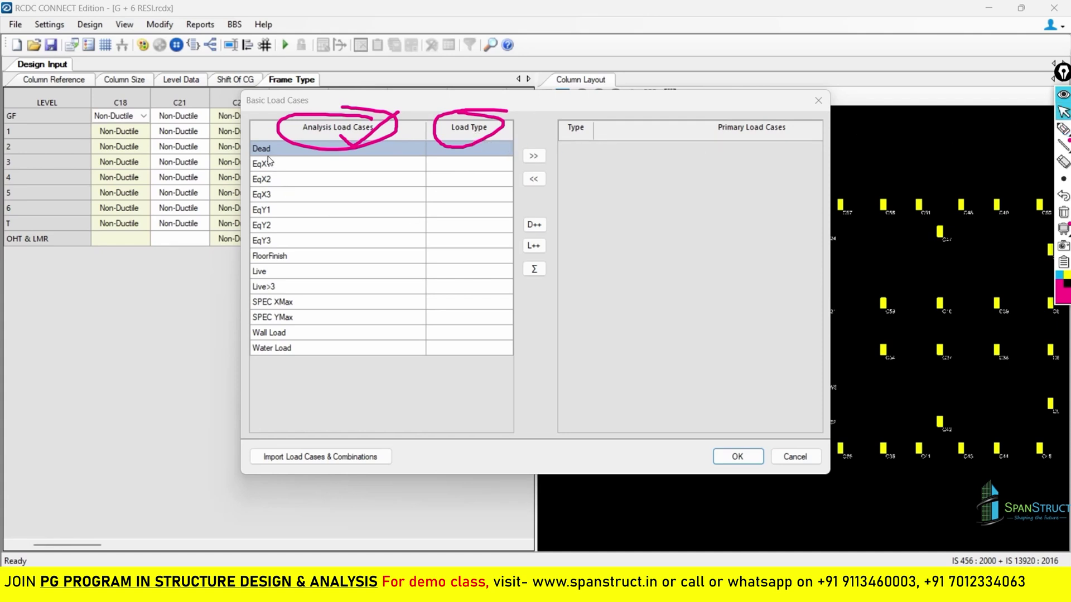
Step: Assign the Dead Load type to the Dead case and Earthquake X to the EqX1 case
{"action": "left_click", "coordinate": [483, 149]}
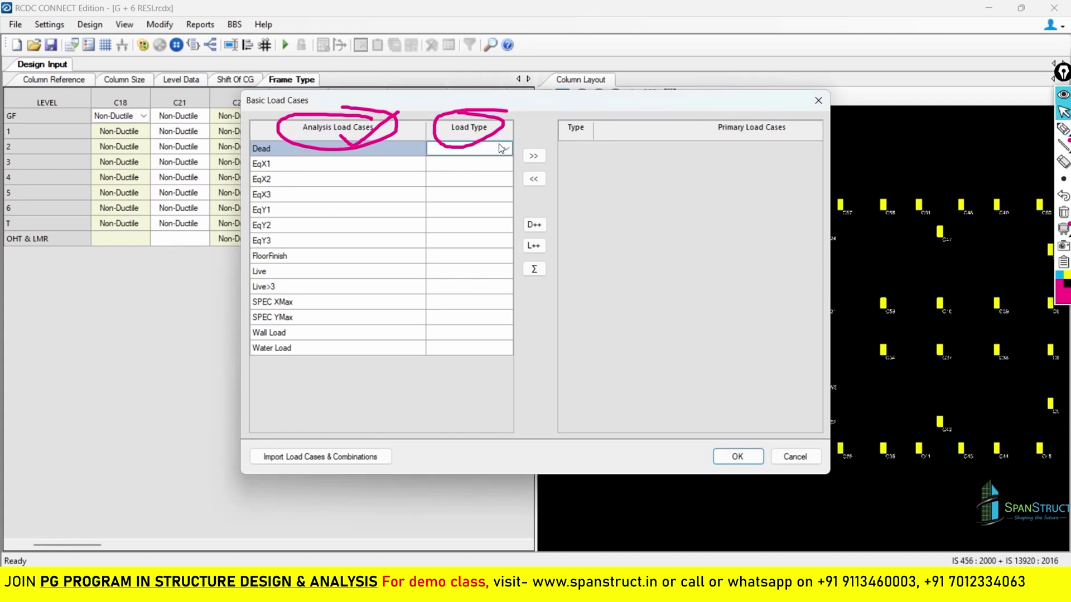
{"action": "left_click", "coordinate": [505, 150]}
{"action": "left_click", "coordinate": [463, 160]}
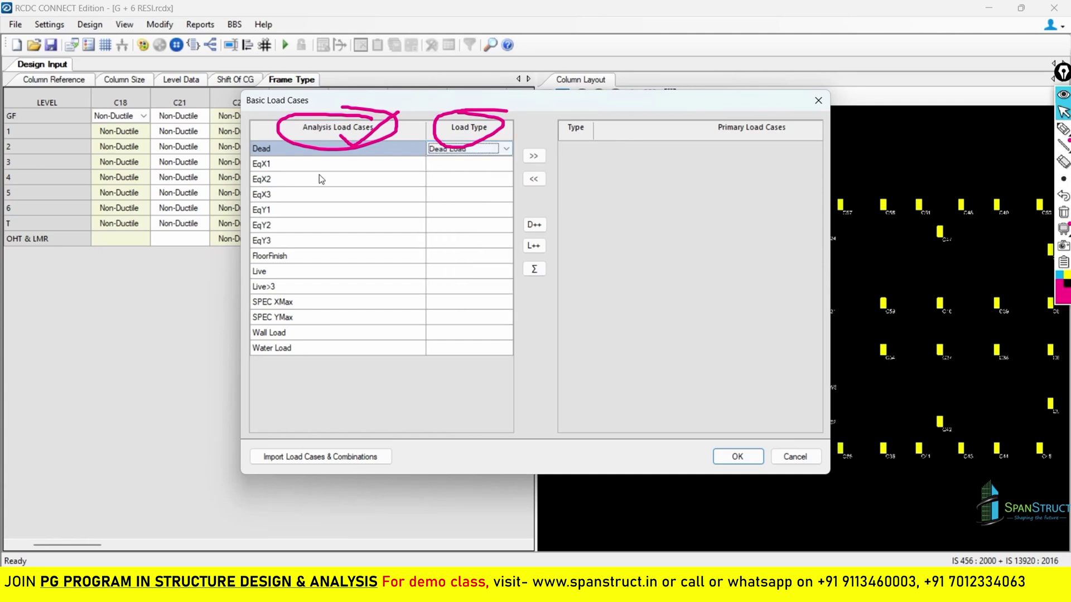
{"action": "left_click", "coordinate": [306, 168]}
{"action": "left_click", "coordinate": [471, 165]}
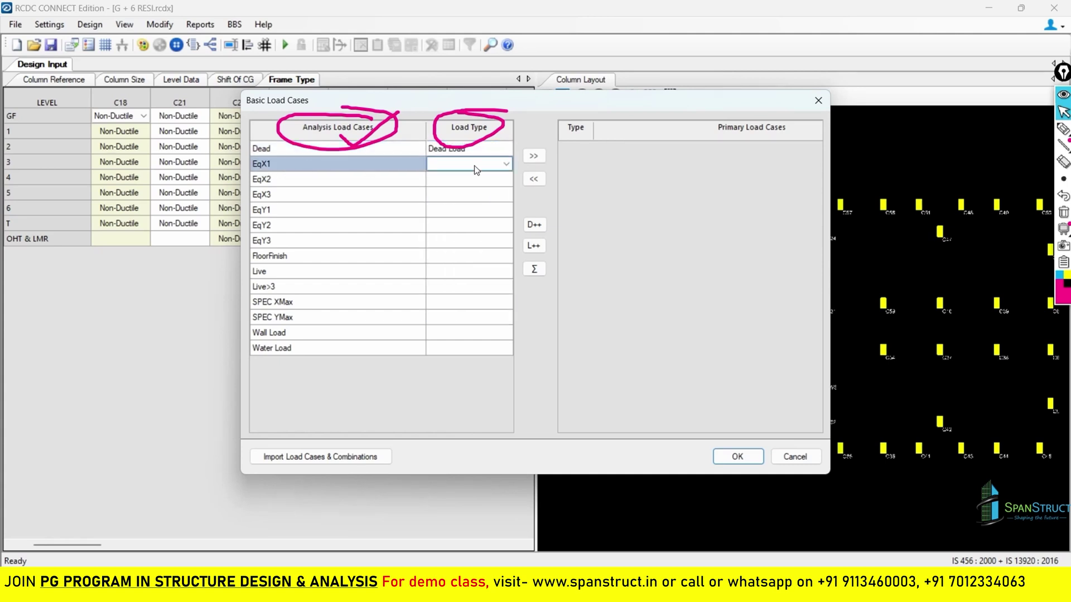
{"action": "left_click", "coordinate": [505, 165]}
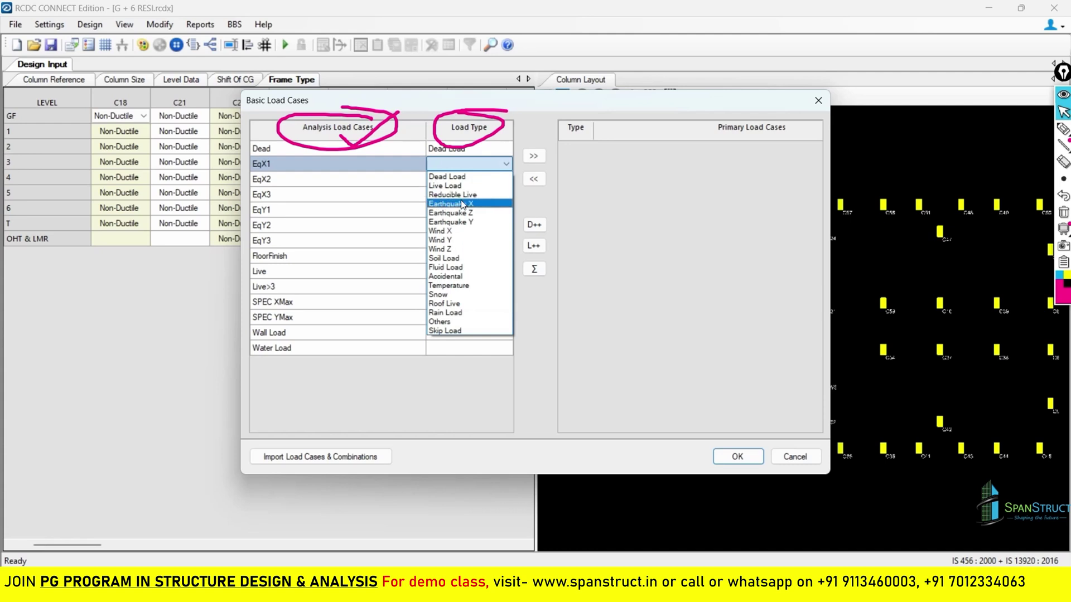
{"action": "left_click", "coordinate": [463, 205]}
Step: Assign the Earthquake X load type to the EqX2 and EqX3 cases
{"action": "left_click", "coordinate": [316, 179]}
{"action": "left_click", "coordinate": [471, 179]}
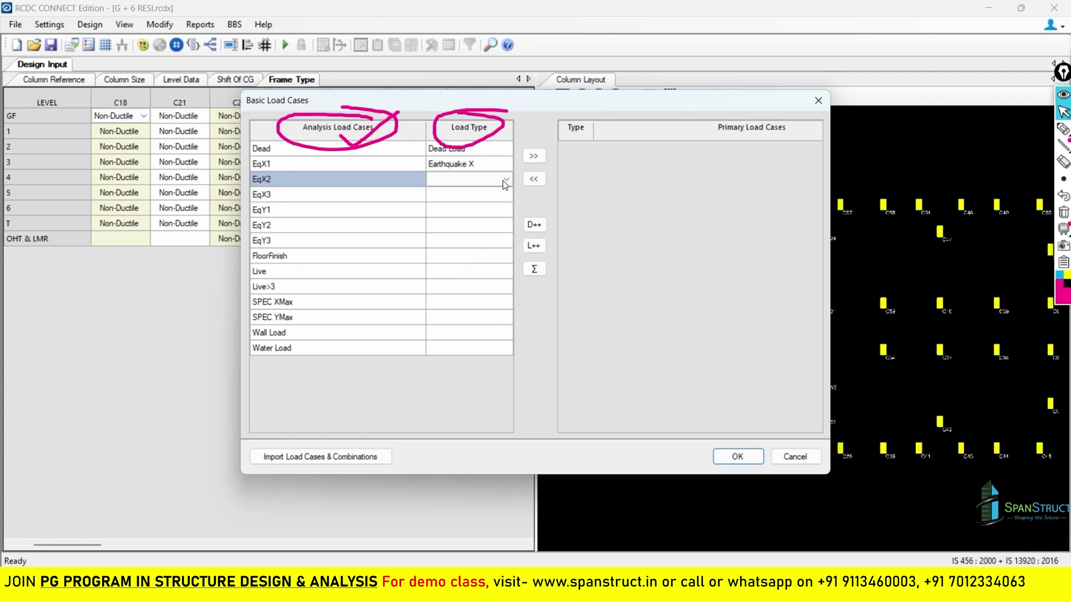
{"action": "left_click", "coordinate": [506, 179]}
{"action": "left_click", "coordinate": [472, 219]}
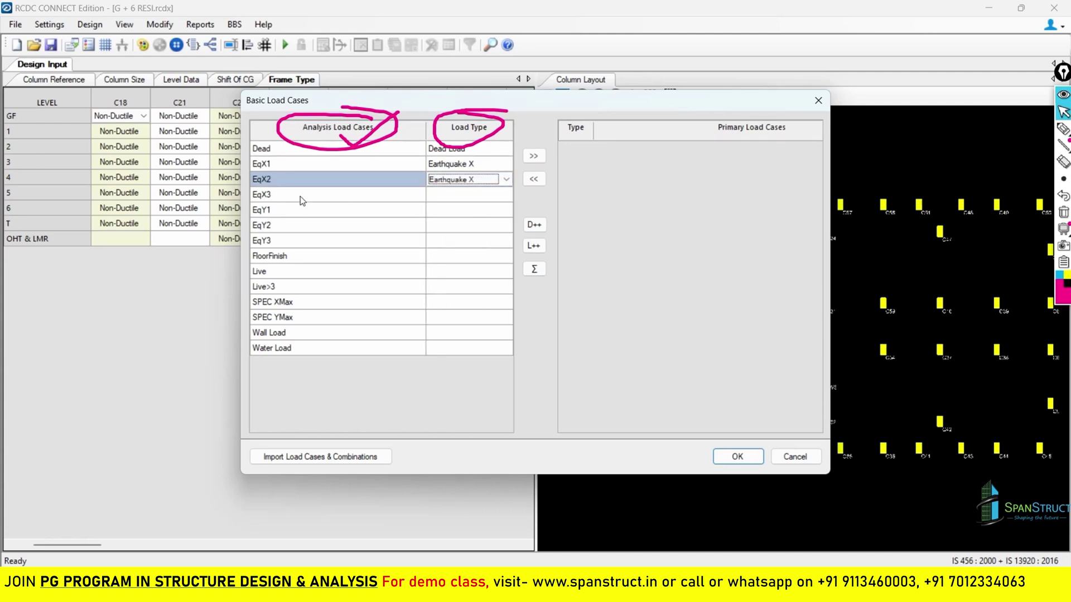
{"action": "left_click", "coordinate": [473, 199]}
{"action": "left_click", "coordinate": [473, 198]}
{"action": "left_click", "coordinate": [505, 194]}
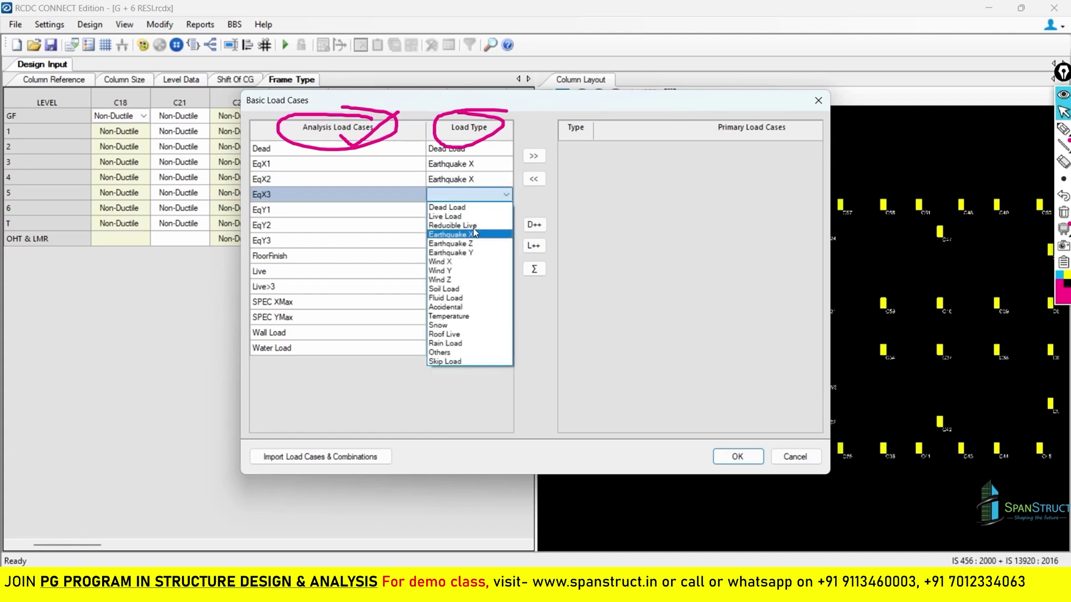
{"action": "left_click", "coordinate": [475, 235]}
Step: Set the load type of the EqY1 case to Earthquake Z, trying Earthquake Y in between
{"action": "left_click", "coordinate": [399, 213]}
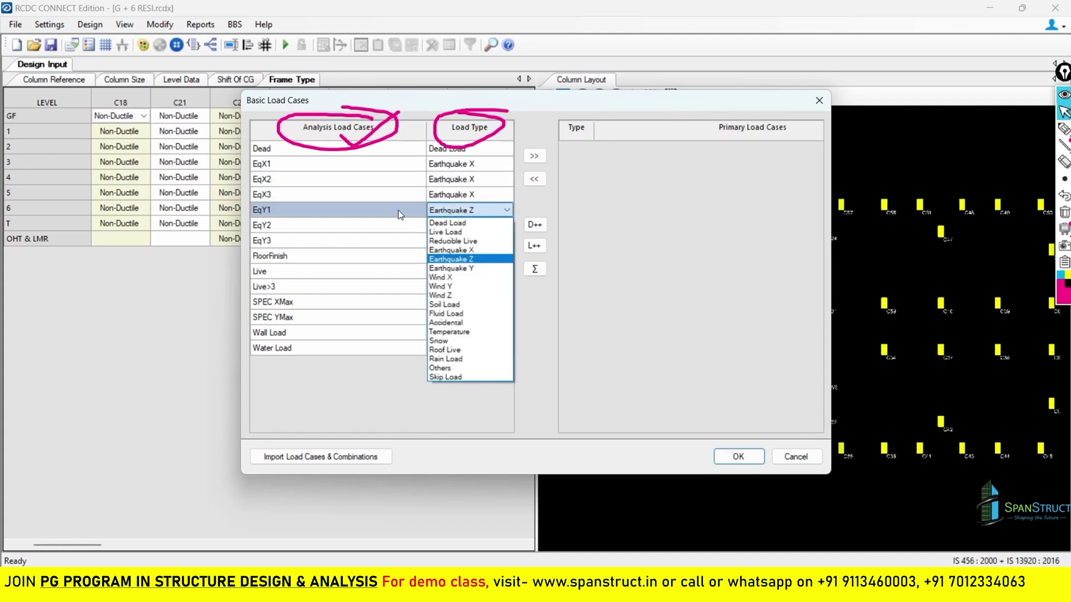
{"action": "left_click", "coordinate": [459, 259]}
{"action": "left_click", "coordinate": [476, 211]}
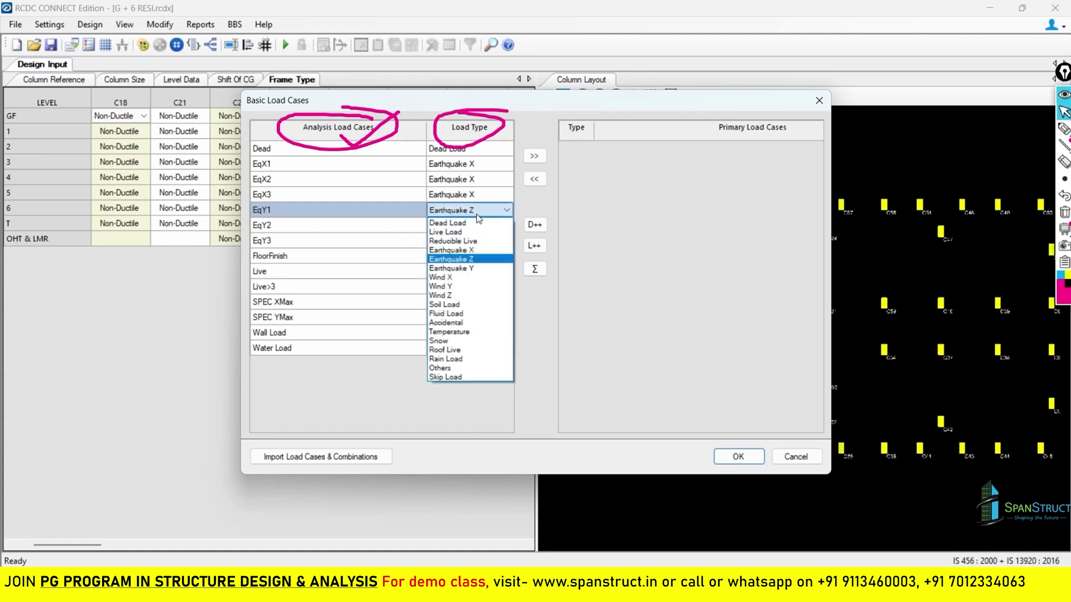
{"action": "left_click", "coordinate": [470, 250]}
{"action": "left_click", "coordinate": [470, 211]}
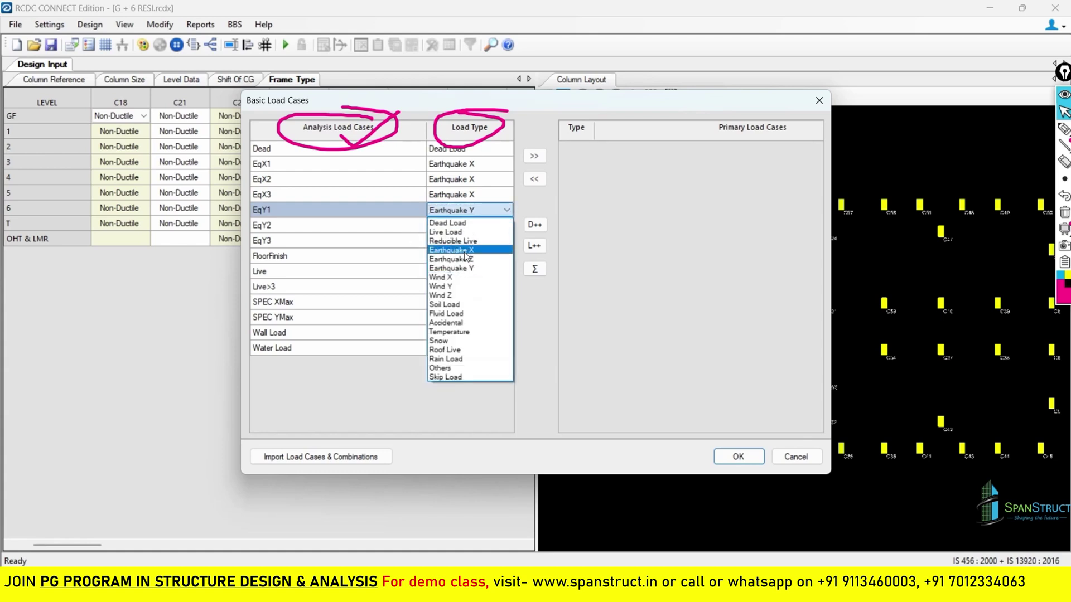
{"action": "left_click", "coordinate": [467, 259]}
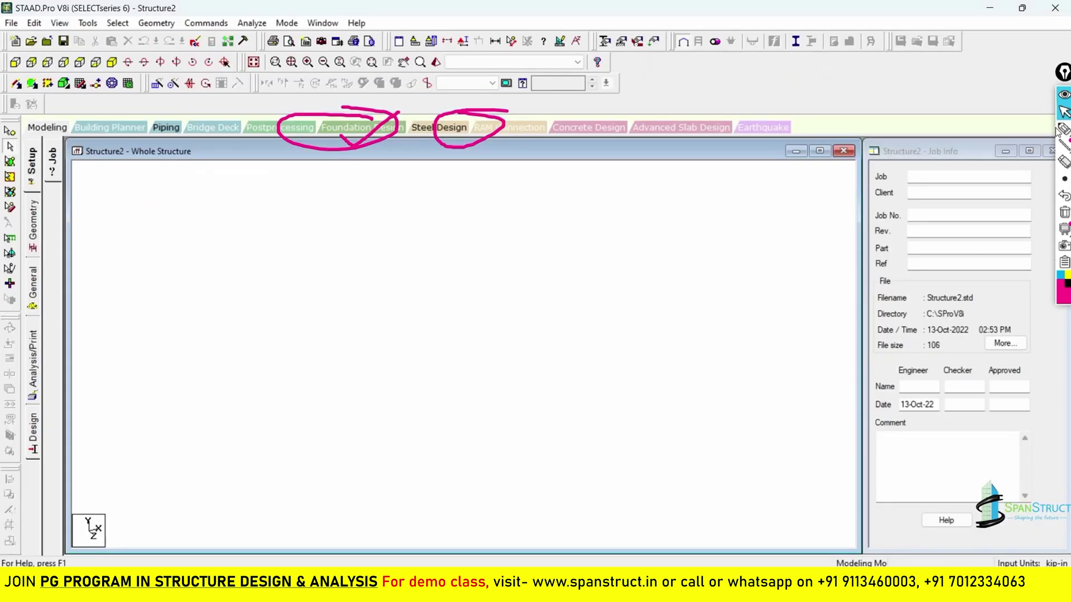
{"action": "left_click", "coordinate": [1063, 128]}
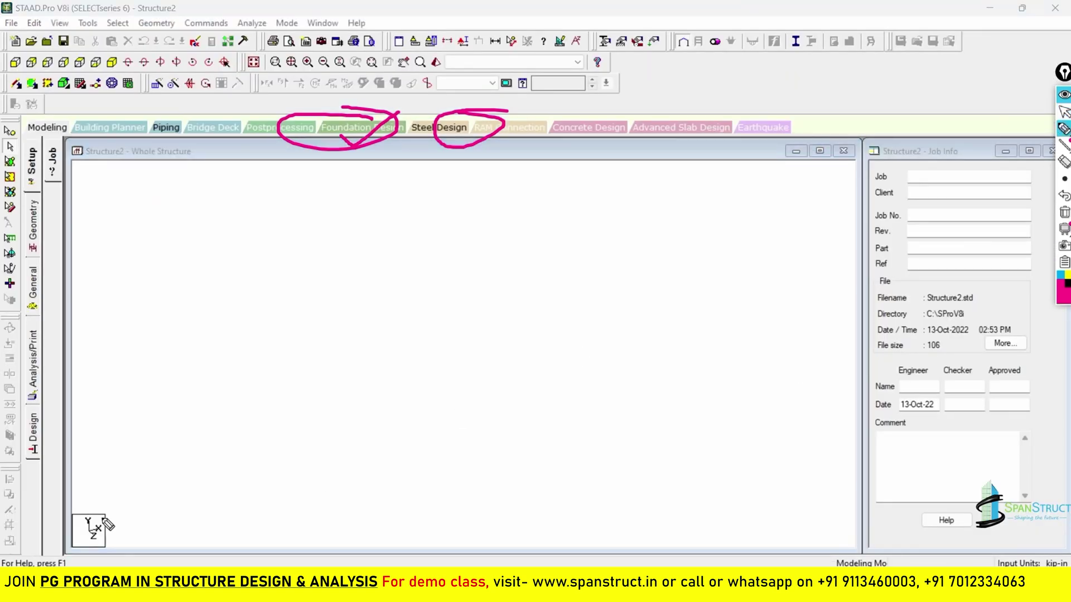
{"action": "mouse_move", "coordinate": [91, 512]}
{"action": "left_mouse_down"}
{"action": "mouse_move", "coordinate": [78, 523]}
{"action": "mouse_move", "coordinate": [96, 509]}
{"action": "mouse_move", "coordinate": [84, 509]}
{"action": "mouse_move", "coordinate": [104, 530]}
{"action": "mouse_move", "coordinate": [89, 537]}
{"action": "mouse_move", "coordinate": [94, 552]}
{"action": "mouse_move", "coordinate": [99, 528]}
{"action": "mouse_move", "coordinate": [64, 552]}
{"action": "mouse_move", "coordinate": [106, 500]}
{"action": "mouse_move", "coordinate": [78, 499]}
{"action": "left_mouse_up"}
{"action": "left_click", "coordinate": [1064, 213]}
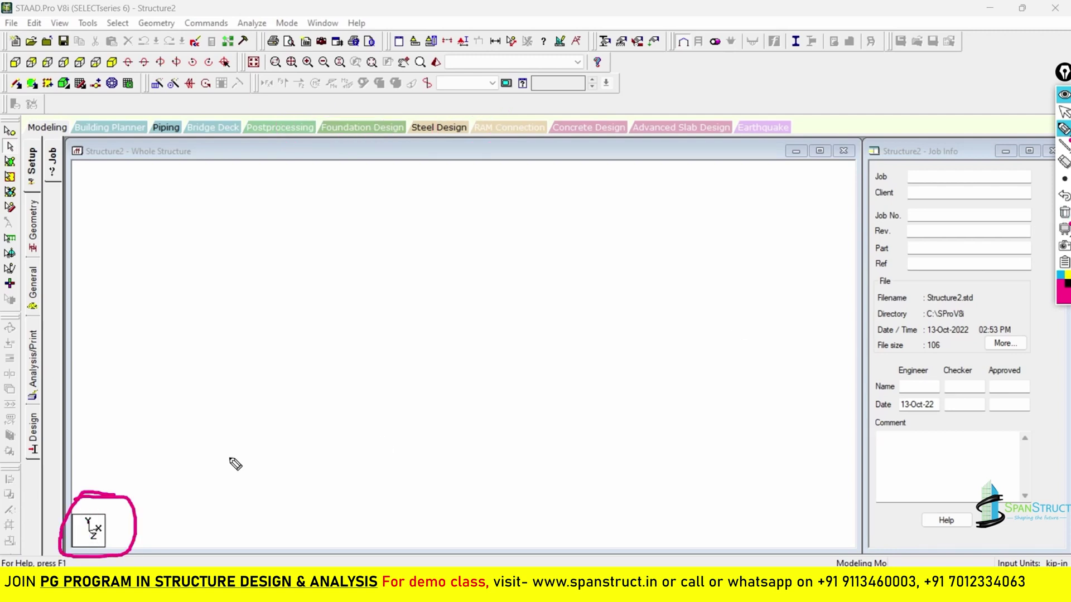
Step: Switch back to RCDC and reselect Earthquake Z as the load type of the EqY1 case
{"action": "left_click", "coordinate": [1064, 112]}
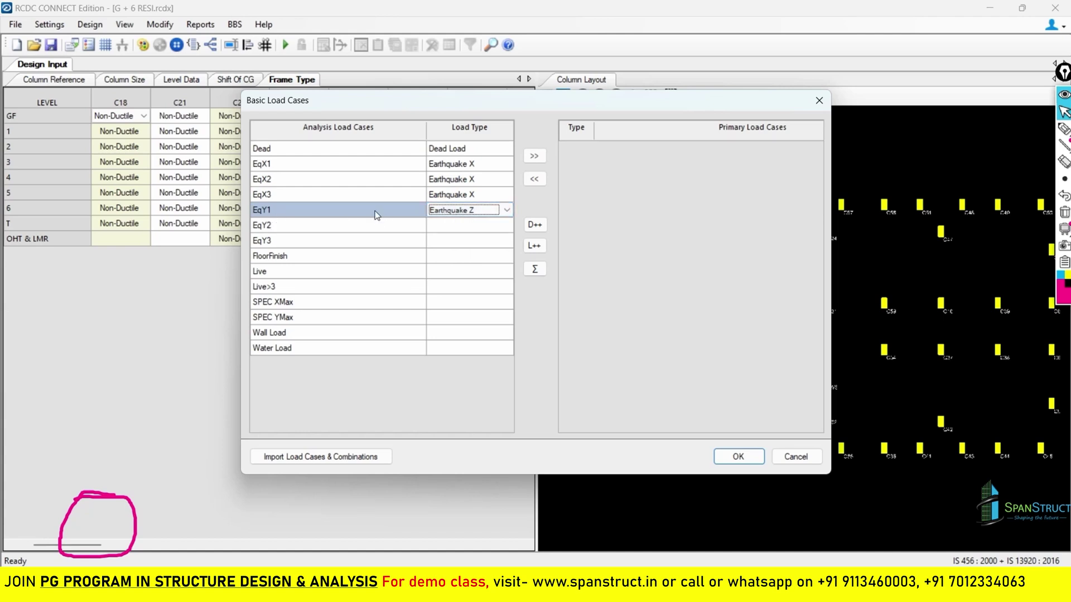
{"action": "left_click", "coordinate": [478, 211]}
{"action": "left_click", "coordinate": [479, 211]}
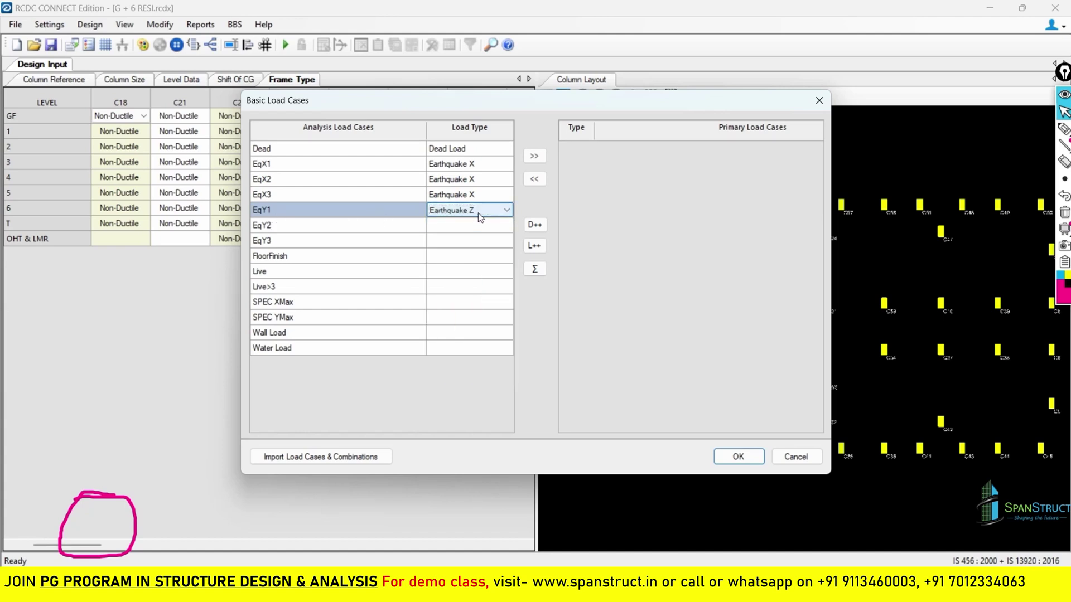
{"action": "left_click", "coordinate": [479, 210]}
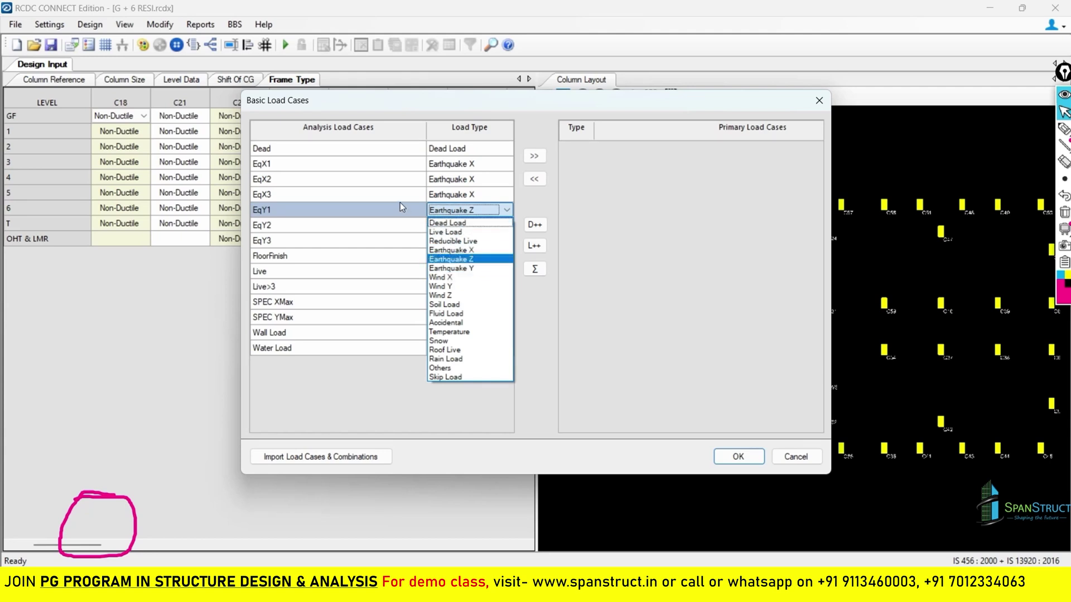
{"action": "left_click", "coordinate": [475, 259]}
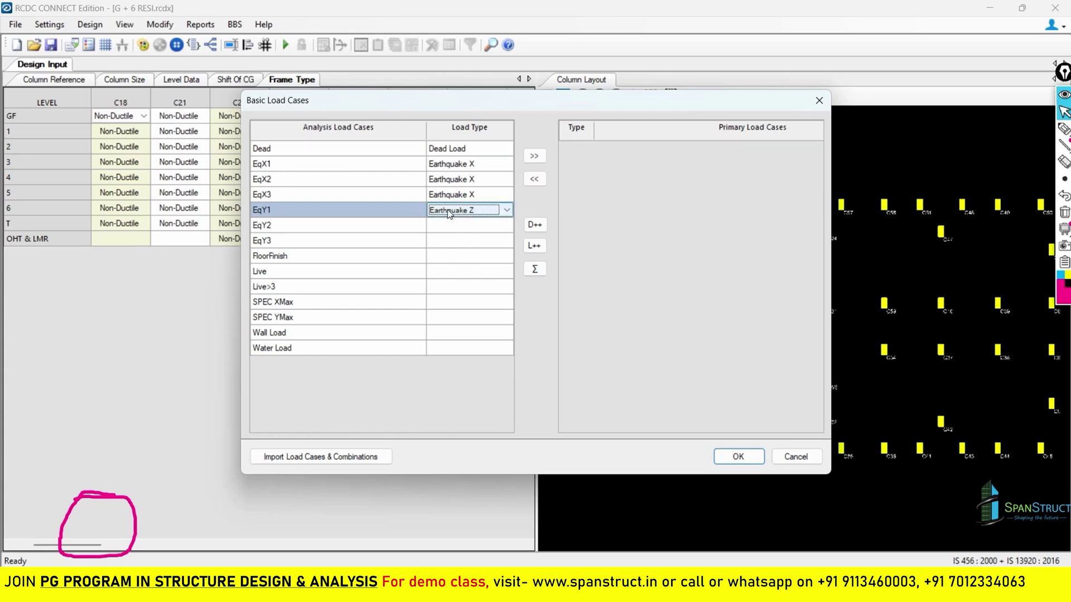
Step: Assign the Earthquake Z load type to the EqY2 and EqY3 cases
{"action": "left_click", "coordinate": [482, 224]}
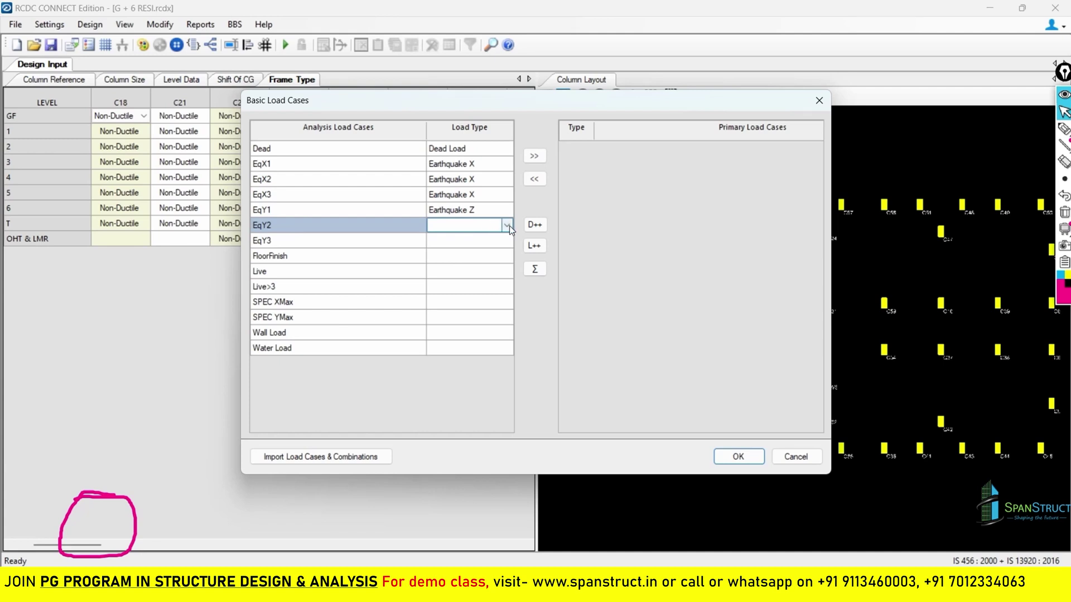
{"action": "left_click", "coordinate": [508, 226]}
{"action": "left_click", "coordinate": [467, 274]}
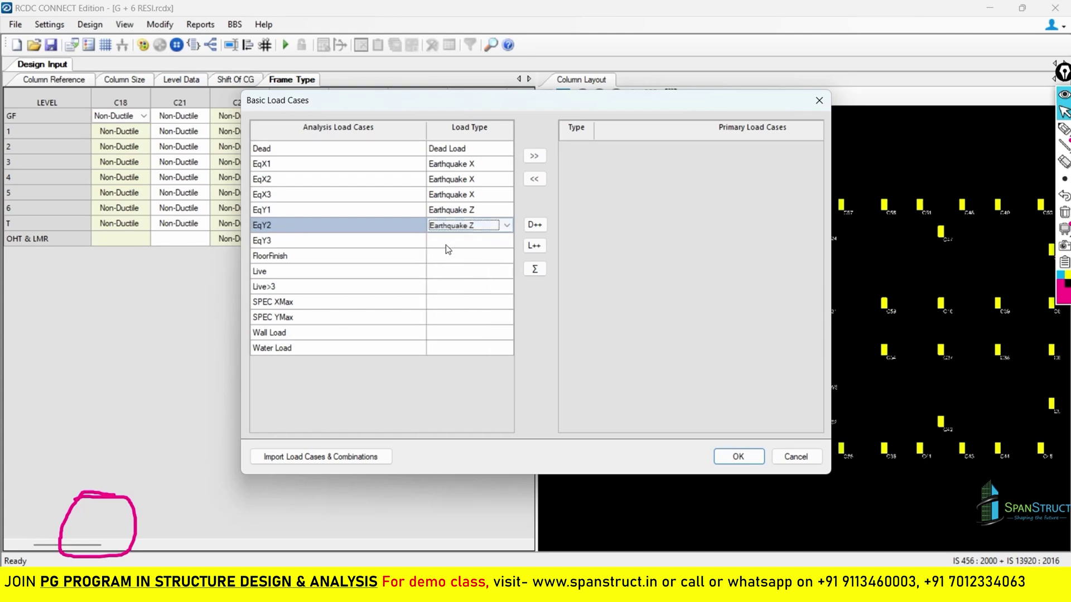
{"action": "left_click", "coordinate": [474, 241]}
{"action": "left_click", "coordinate": [506, 240]}
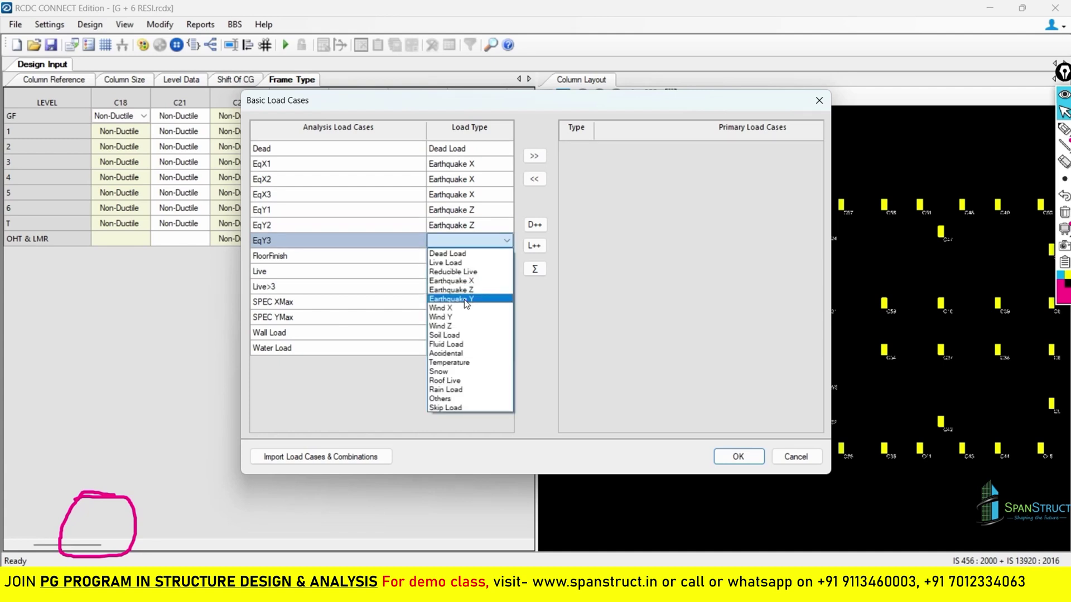
{"action": "left_click", "coordinate": [469, 290]}
Step: Assign the Dead Load type to the FloorFinish case
{"action": "left_click", "coordinate": [308, 264]}
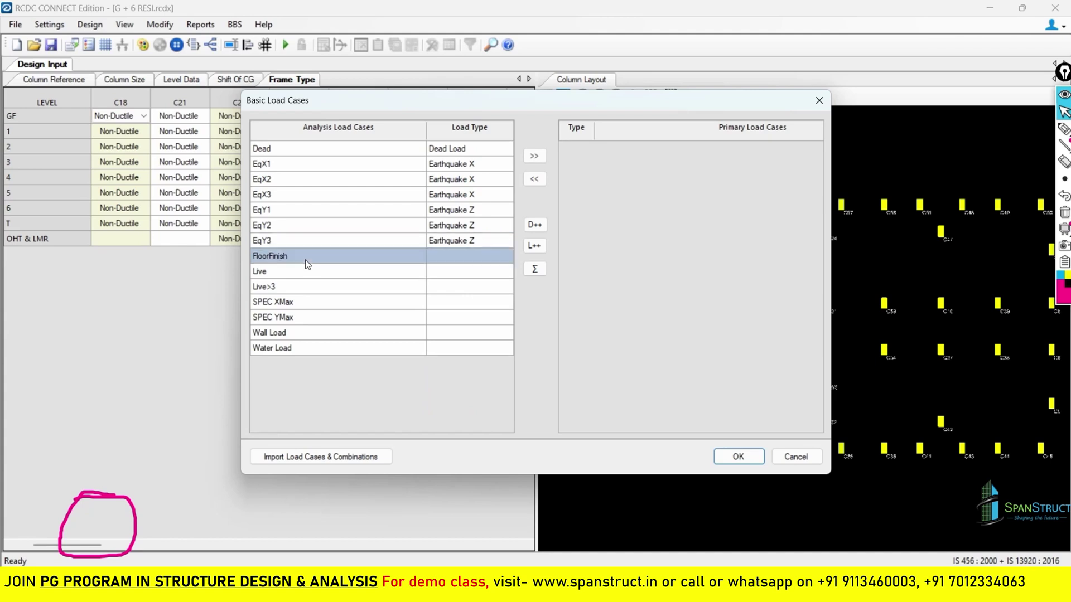
{"action": "left_click", "coordinate": [490, 256]}
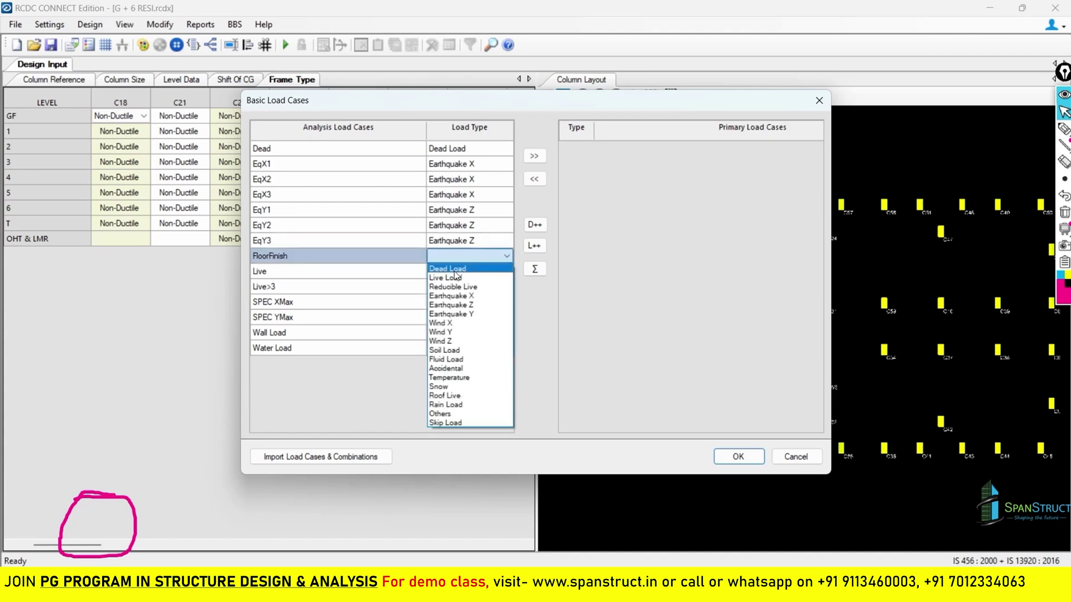
{"action": "left_click", "coordinate": [447, 269]}
{"action": "left_click", "coordinate": [436, 270]}
Step: Assign the Live Load type to the Live and Live>3 cases
{"action": "left_click", "coordinate": [487, 274]}
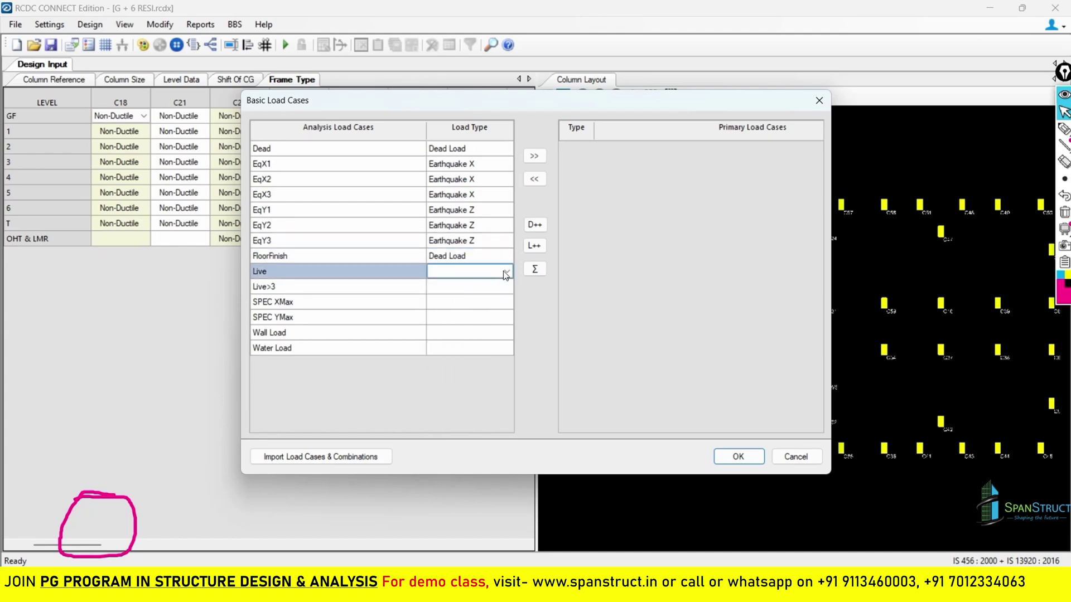
{"action": "left_click", "coordinate": [505, 272]}
{"action": "left_click", "coordinate": [434, 296]}
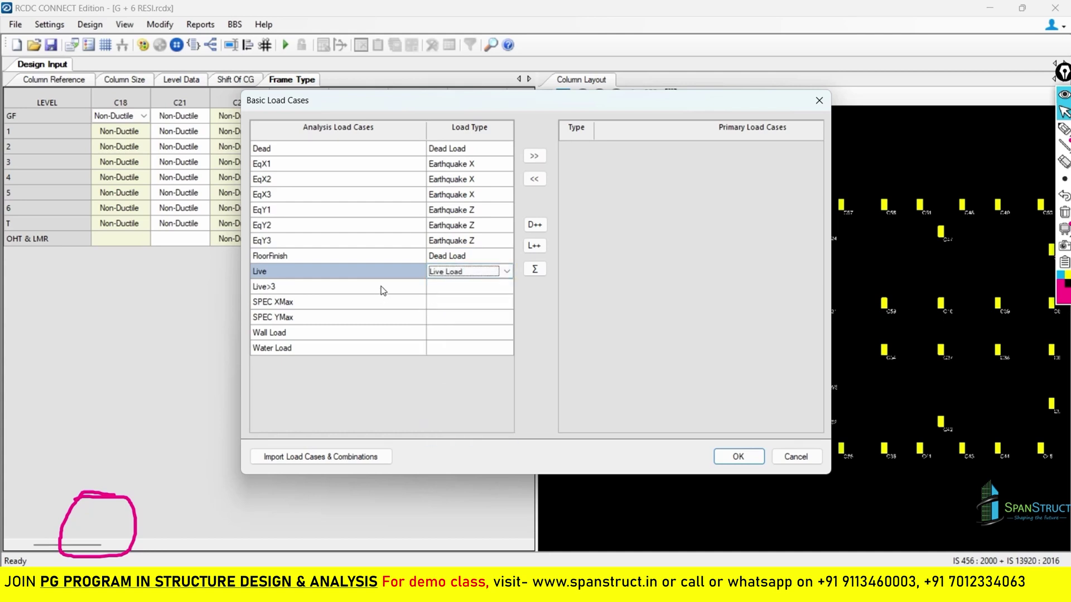
{"action": "left_click", "coordinate": [483, 287]}
{"action": "left_click", "coordinate": [504, 286]}
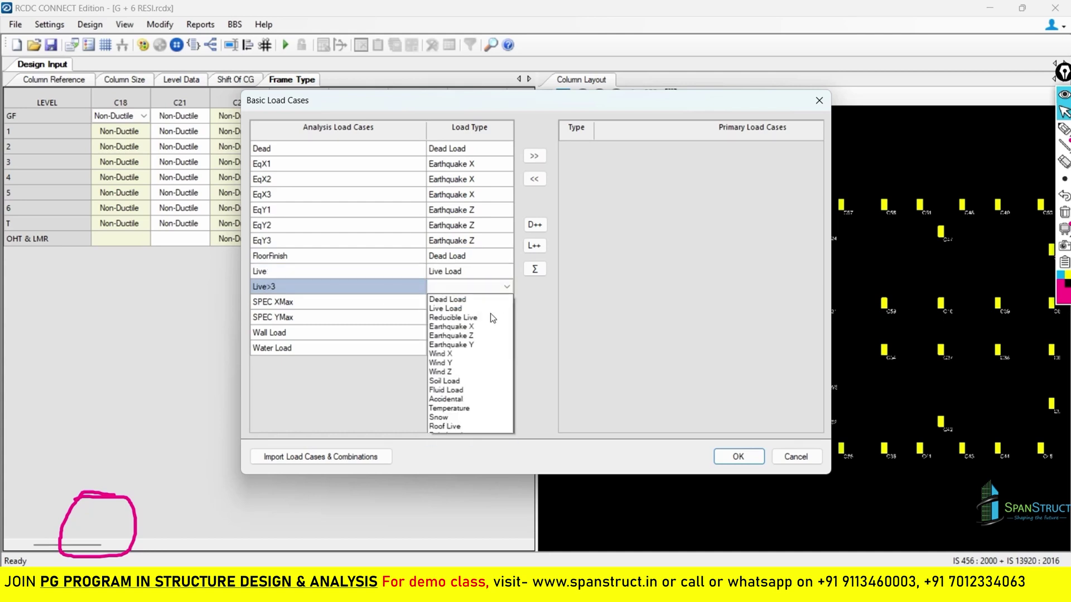
{"action": "left_click", "coordinate": [449, 308]}
Step: Assign Earthquake X to the SPEC XMax case and Earthquake Z to the SPEC YMax case
{"action": "left_click", "coordinate": [389, 306]}
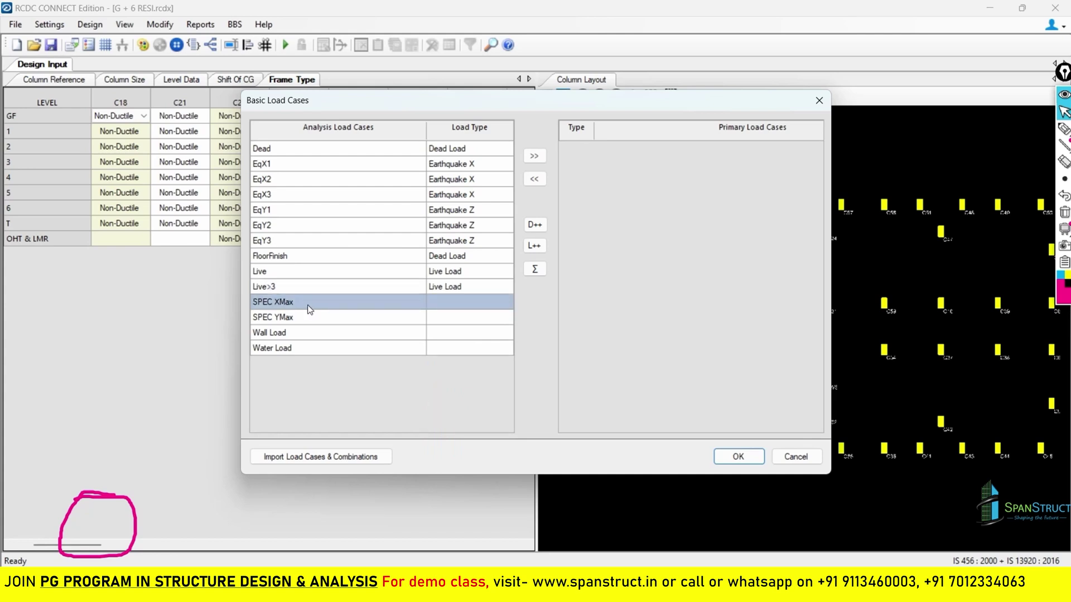
{"action": "left_click", "coordinate": [447, 302]}
{"action": "left_click", "coordinate": [503, 300]}
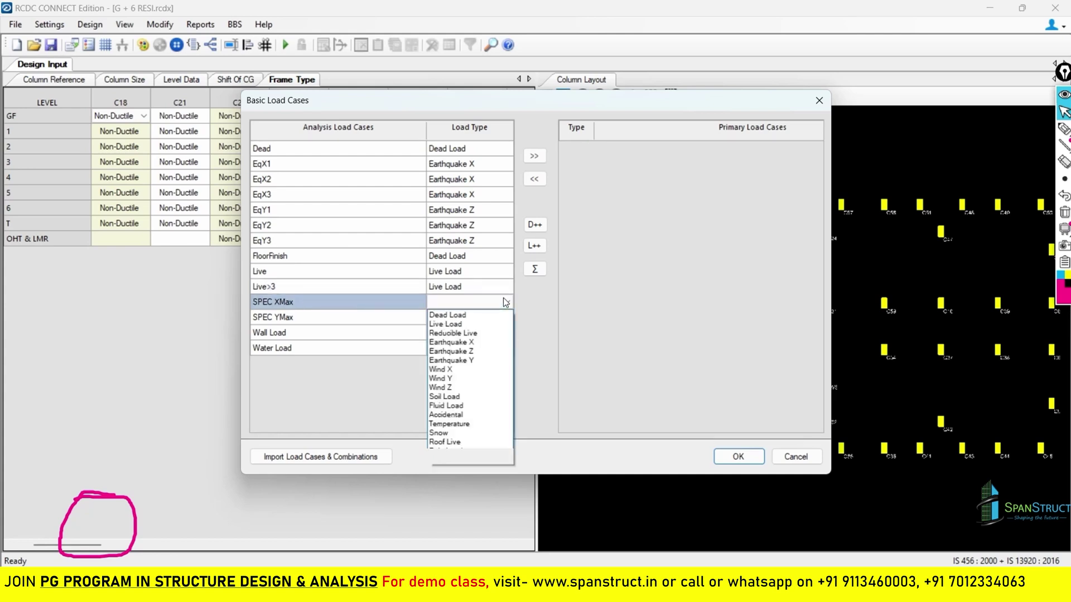
{"action": "left_click", "coordinate": [449, 342]}
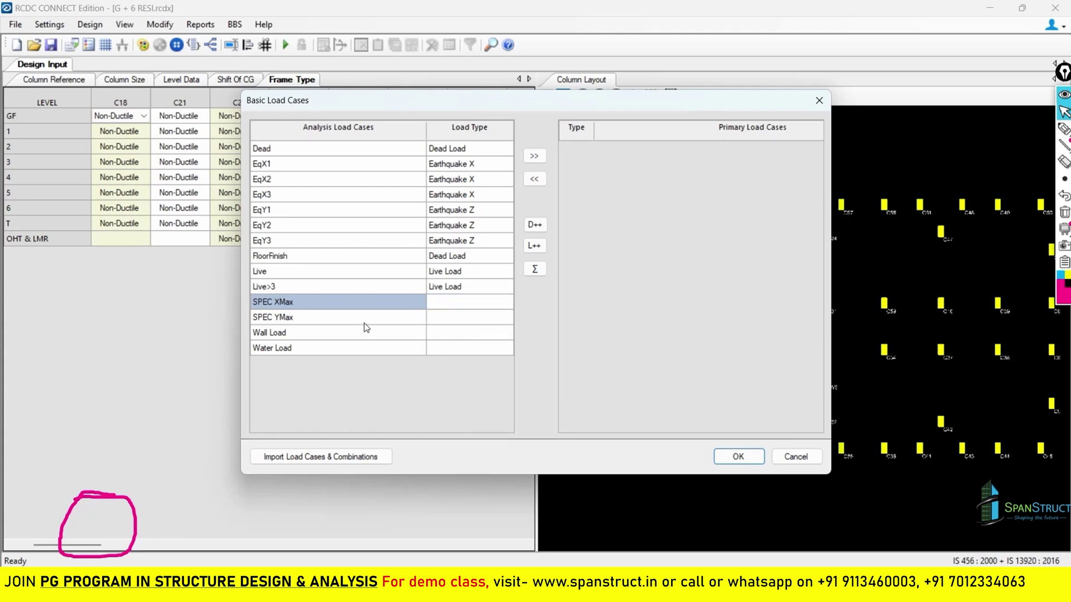
{"action": "left_click", "coordinate": [463, 317]}
{"action": "left_click", "coordinate": [506, 318]}
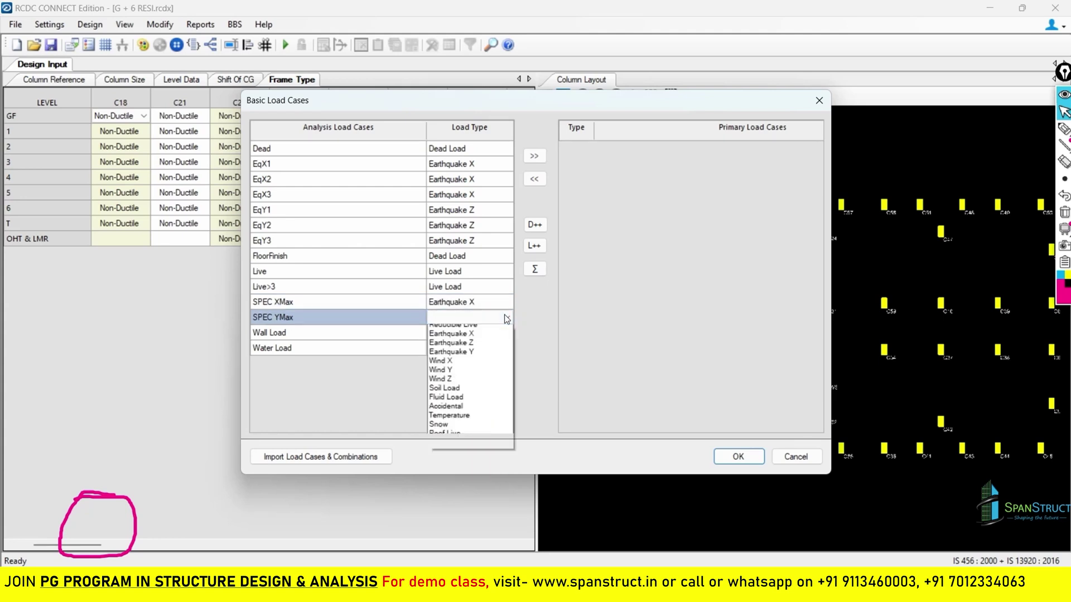
{"action": "left_click", "coordinate": [468, 367]}
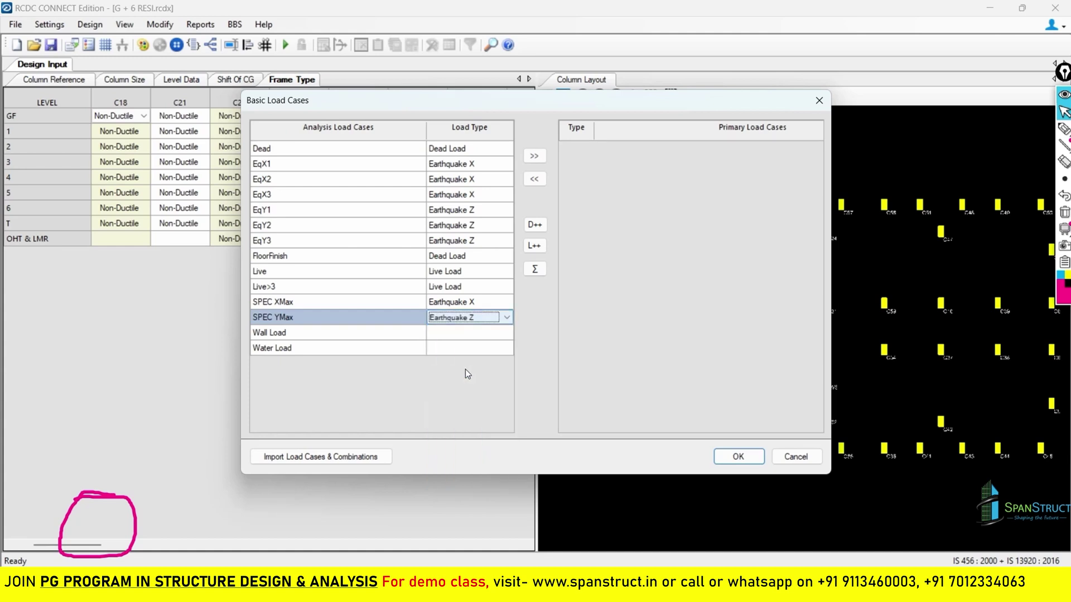
Step: Assign the Dead Load type to the Wall Load and Water Load cases
{"action": "left_click", "coordinate": [460, 333]}
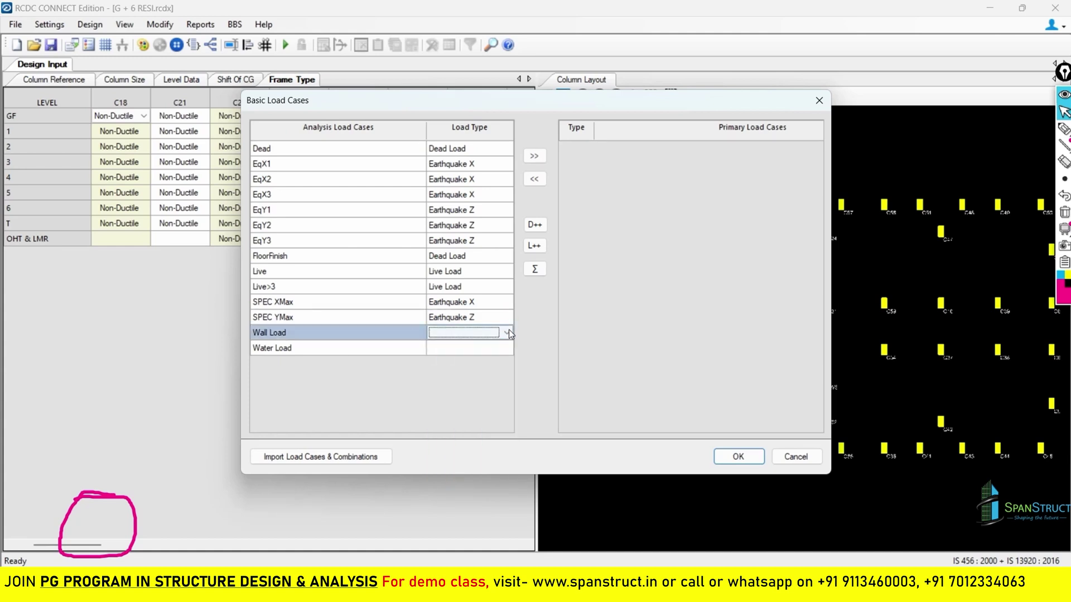
{"action": "left_click", "coordinate": [508, 332]}
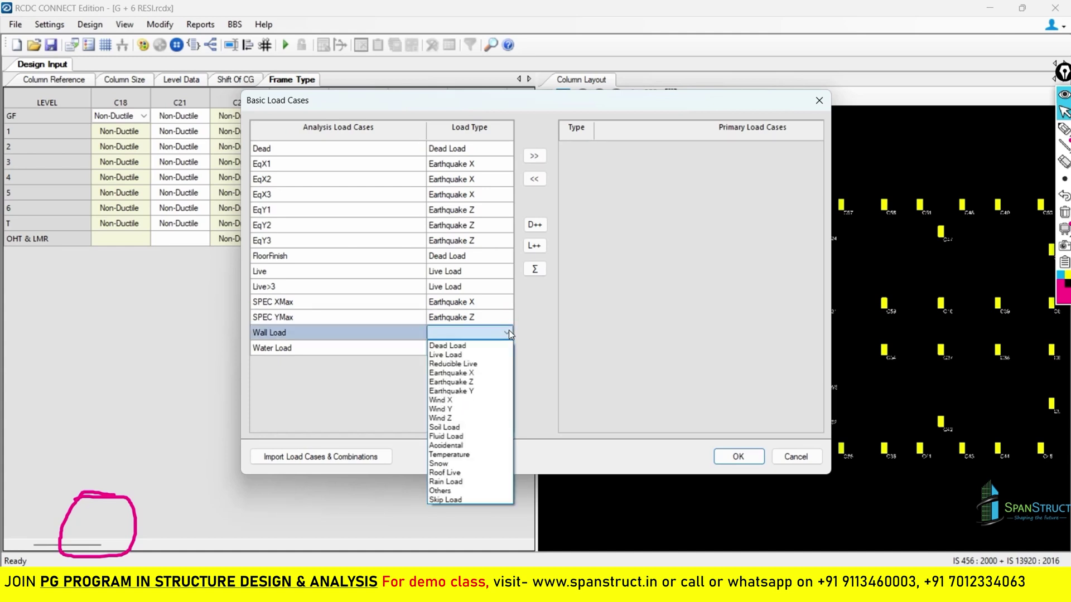
{"action": "left_click", "coordinate": [433, 346]}
{"action": "left_click", "coordinate": [467, 348]}
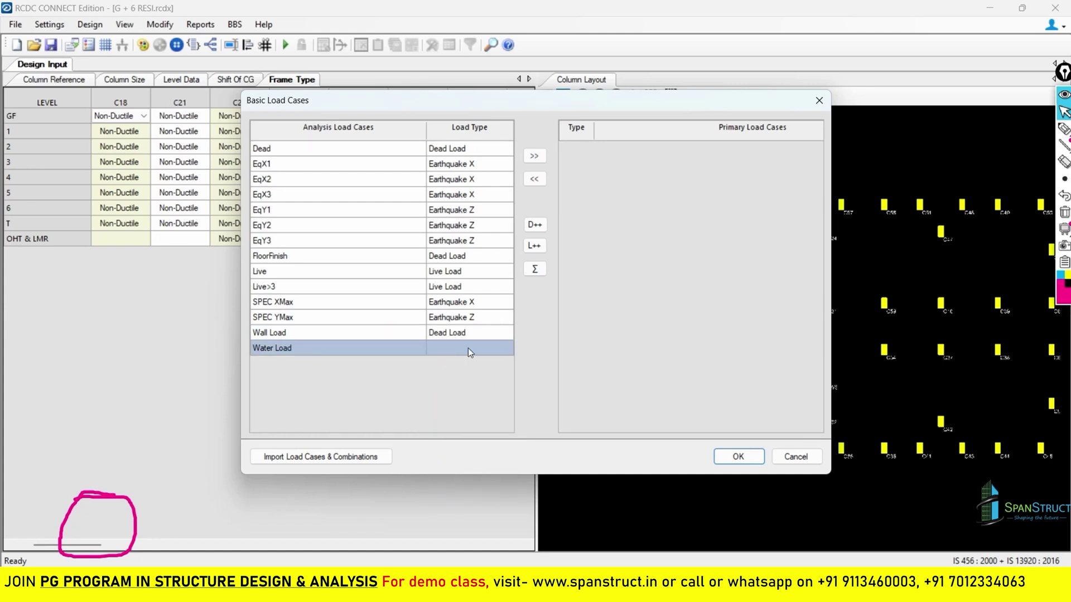
{"action": "left_click", "coordinate": [507, 347]}
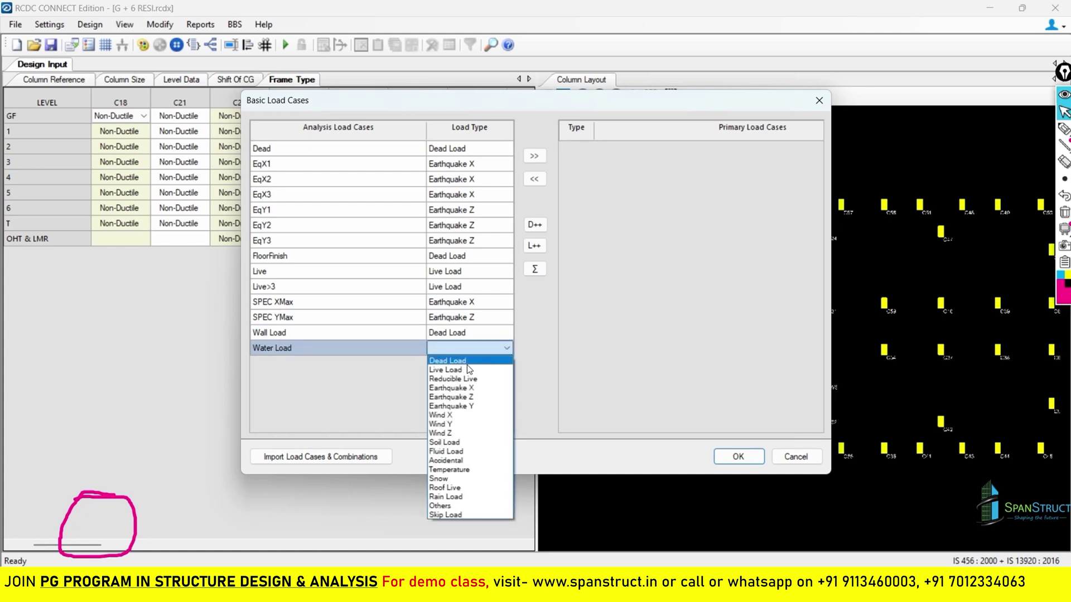
{"action": "left_click", "coordinate": [469, 361]}
Step: Add all analysis load cases from Dead to Water Load to the primary load cases
{"action": "left_click", "coordinate": [282, 148]}
{"action": "left_click_drag", "start_coordinate": [282, 146], "coordinate": [306, 354]}
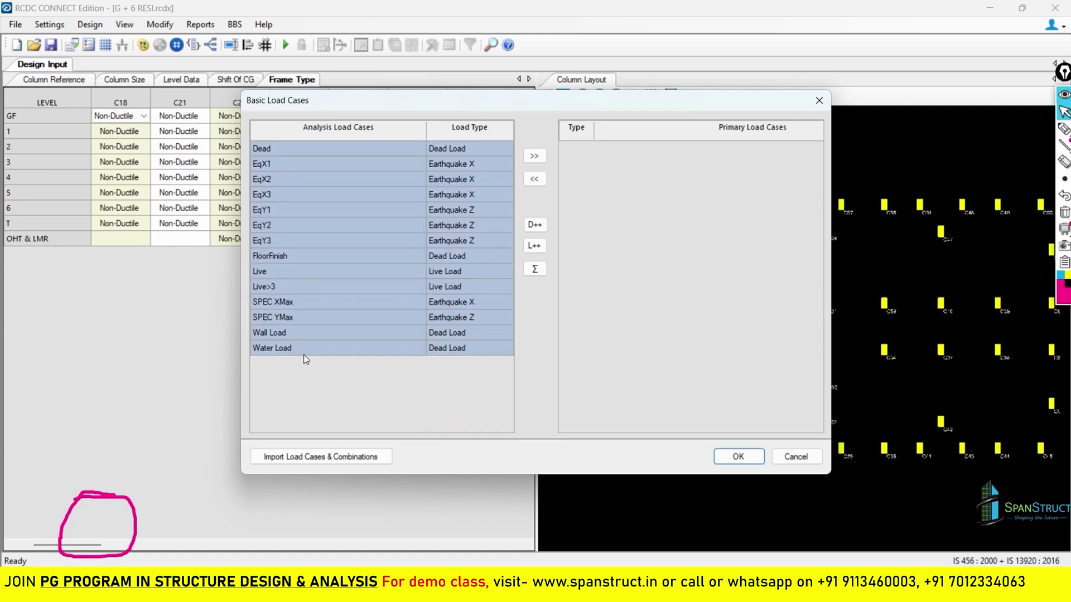
{"action": "left_click", "coordinate": [543, 152]}
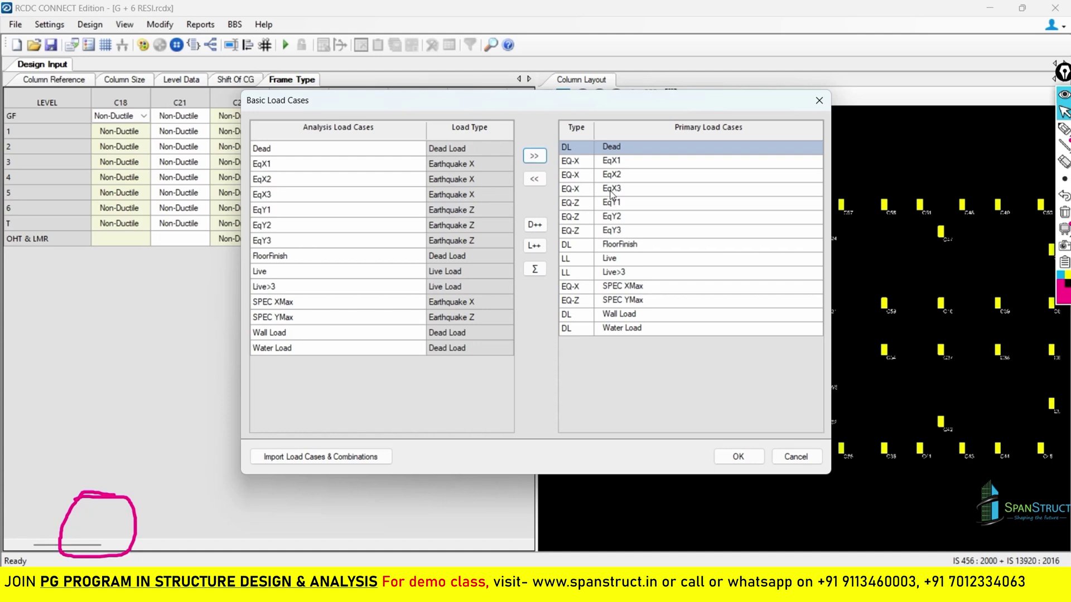
Step: Remove the EqX1 to EqX3 and EqY1 to EqY3 cases from the primary load cases
{"action": "left_click_drag", "start_coordinate": [569, 166], "coordinate": [569, 231]}
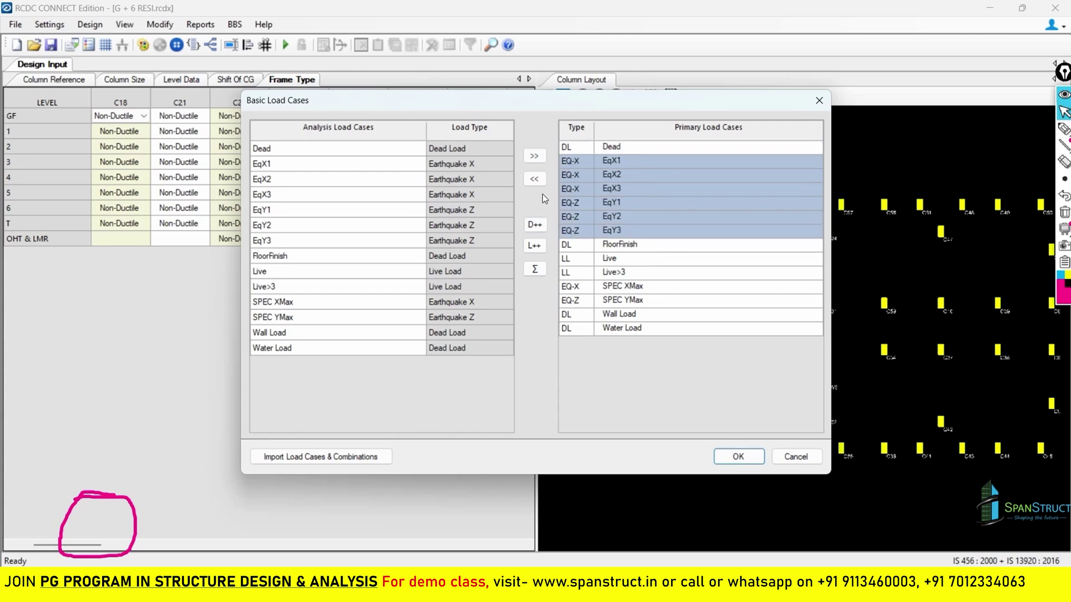
{"action": "left_click", "coordinate": [534, 179]}
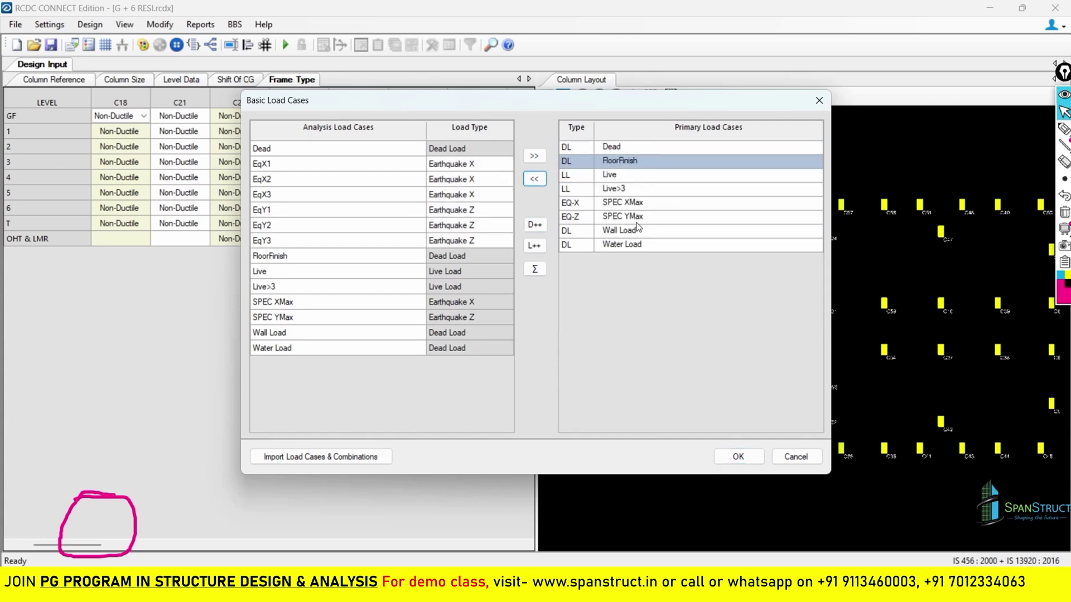
{"action": "left_click", "coordinate": [575, 204]}
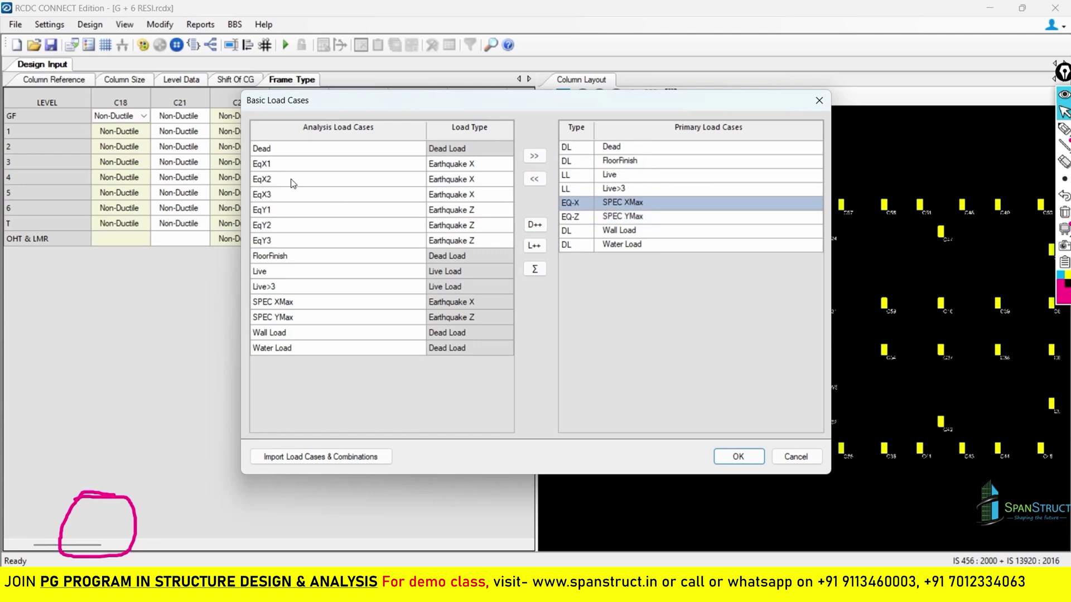
Step: Add the EqX1 to EqX3 and EqY1 to EqY3 cases back to the primary load cases
{"action": "left_click", "coordinate": [280, 164]}
{"action": "left_click", "coordinate": [286, 225], "text": "shift"}
{"action": "left_click", "coordinate": [288, 240], "text": "shift"}
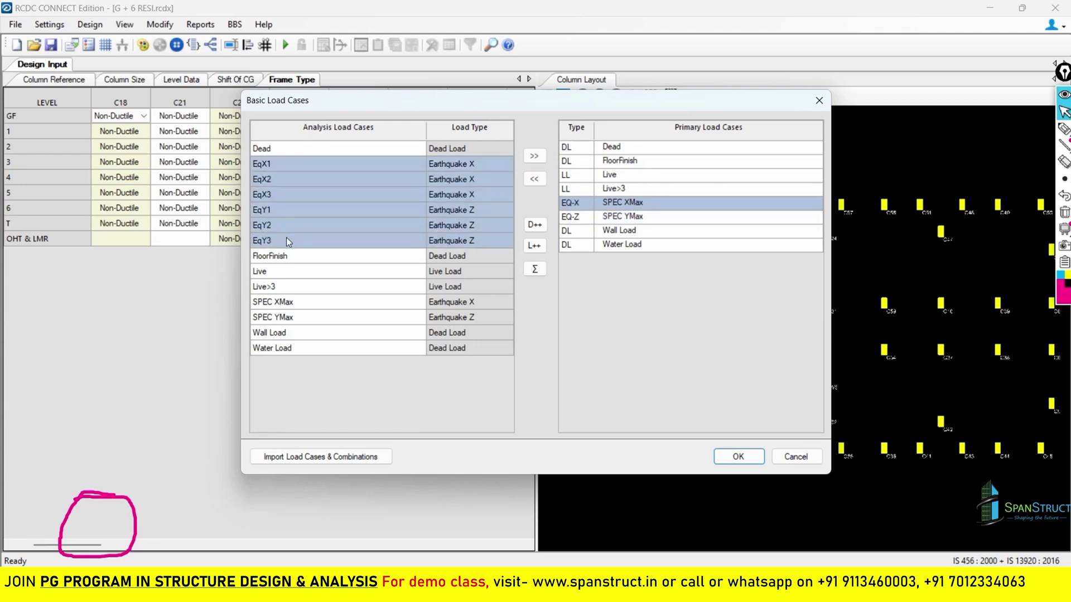
{"action": "left_click", "coordinate": [534, 156]}
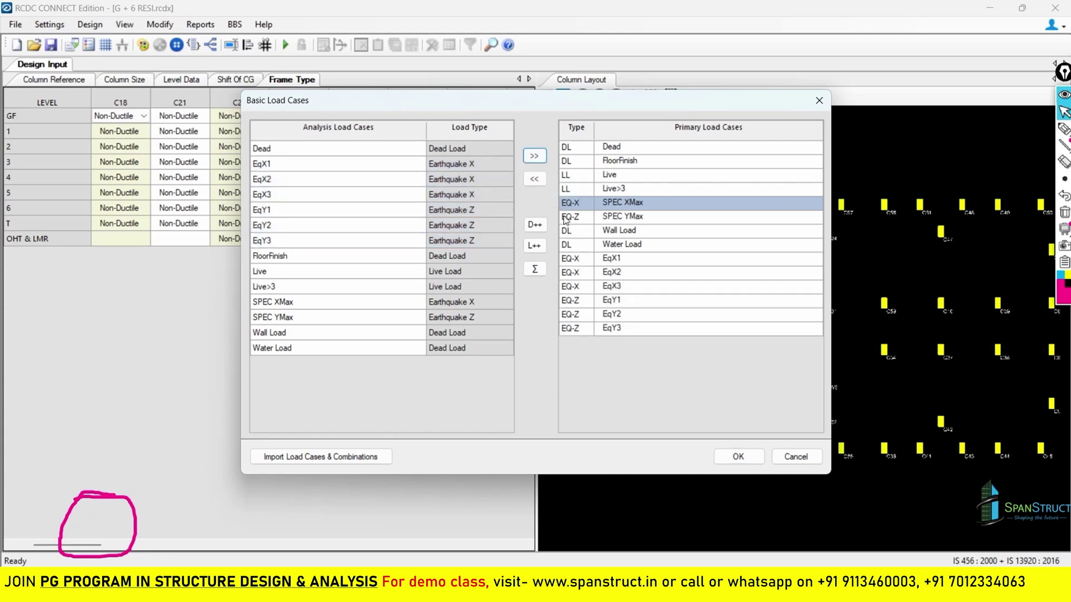
Step: Remove SPEC XMax and SPEC YMax from the primary load cases and accept the basic load case setup
{"action": "left_click", "coordinate": [659, 217], "text": "shift"}
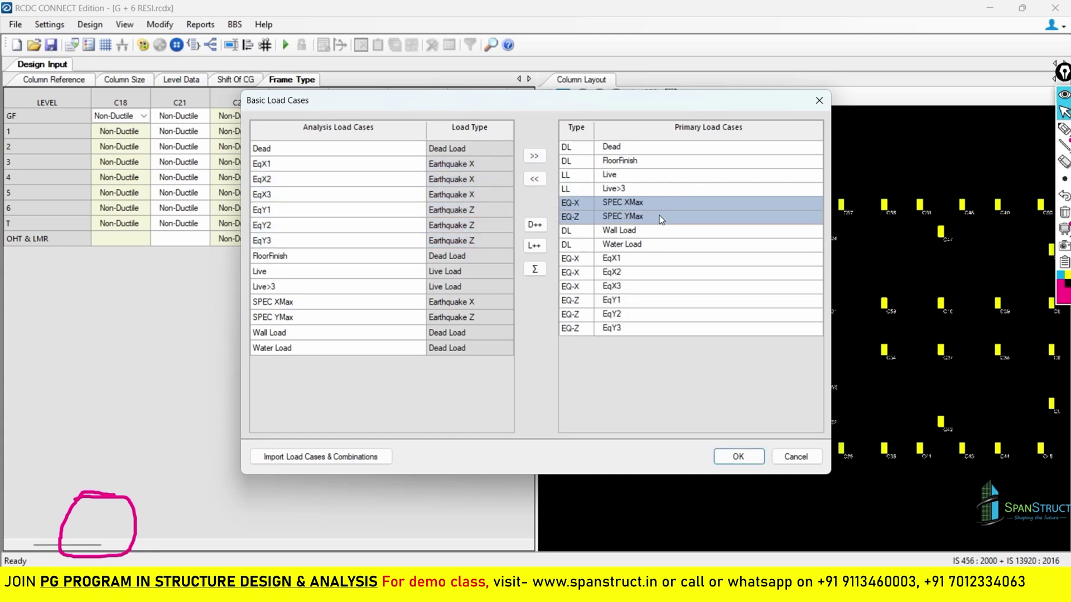
{"action": "left_click", "coordinate": [534, 180]}
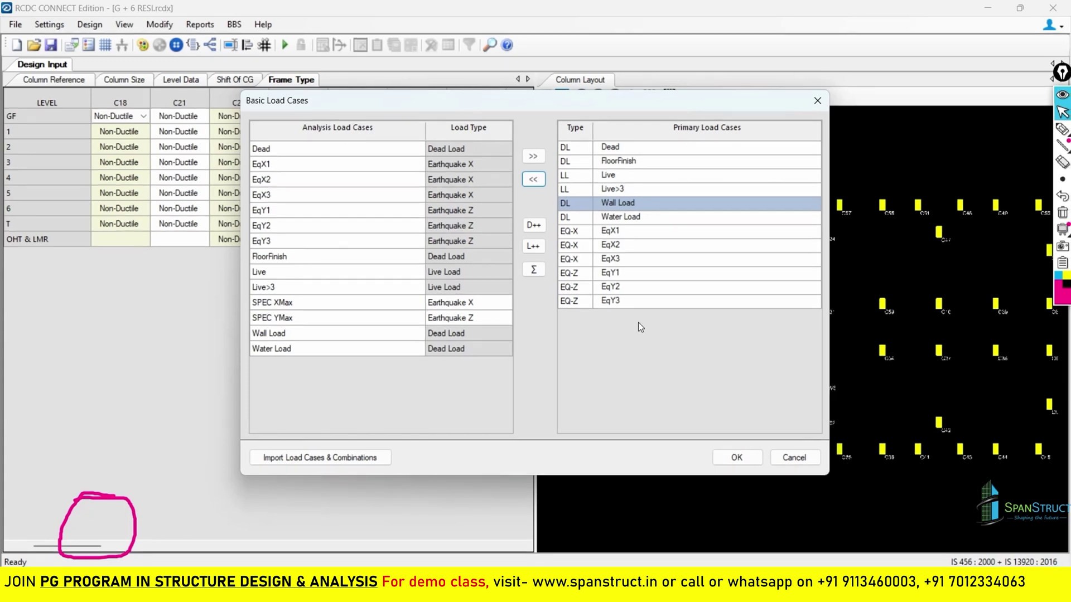
{"action": "left_click", "coordinate": [726, 455]}
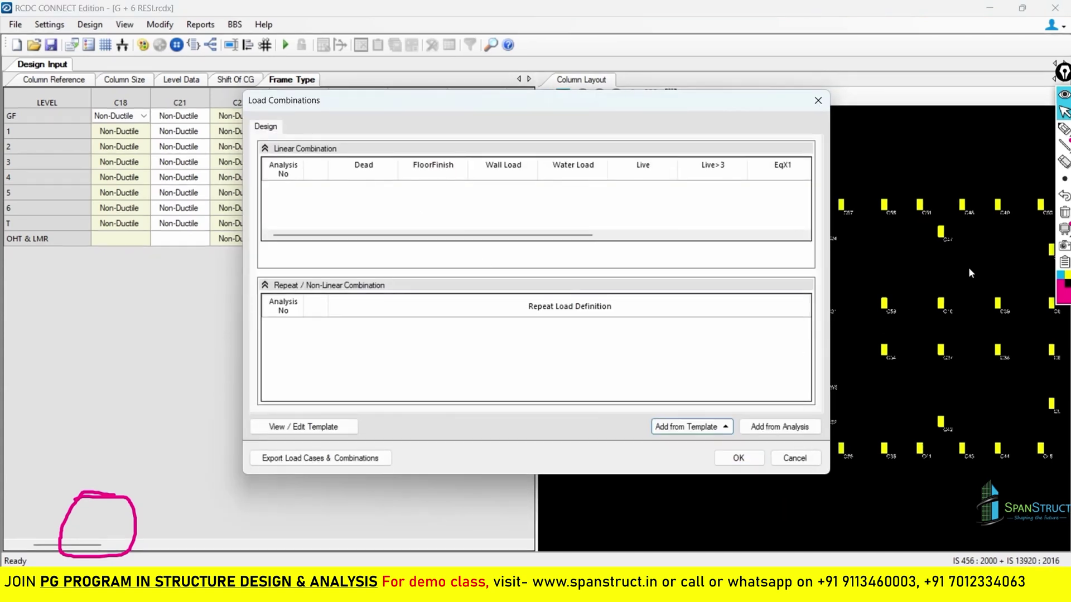
{"action": "left_click", "coordinate": [1064, 130]}
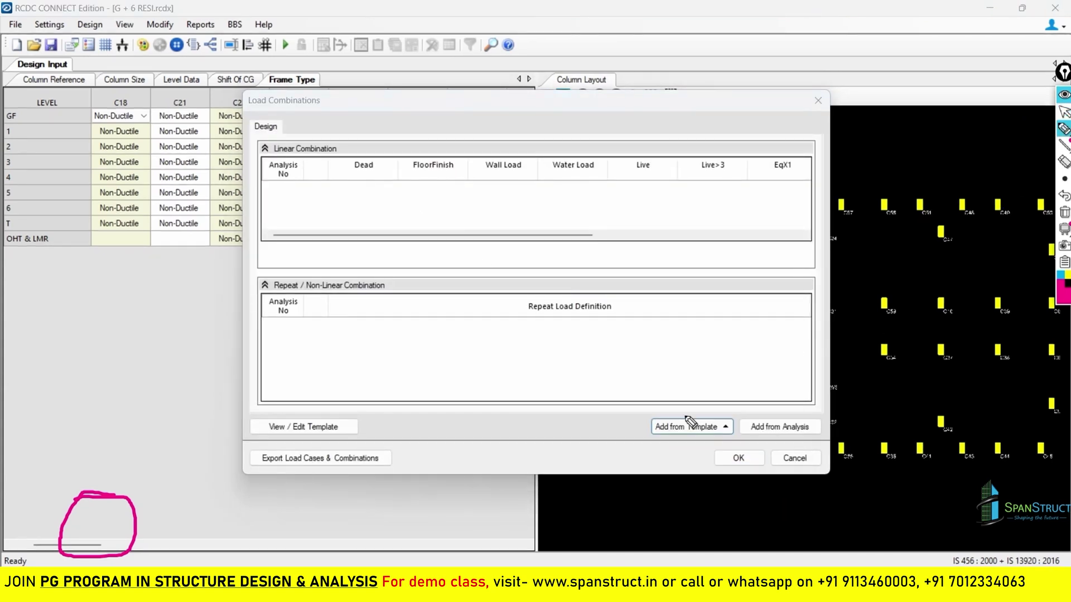
{"action": "mouse_move", "coordinate": [704, 409]}
{"action": "left_mouse_down"}
{"action": "mouse_move", "coordinate": [671, 409]}
{"action": "mouse_move", "coordinate": [653, 425]}
{"action": "mouse_move", "coordinate": [703, 452]}
{"action": "mouse_move", "coordinate": [723, 431]}
{"action": "mouse_move", "coordinate": [686, 413]}
{"action": "left_mouse_up"}
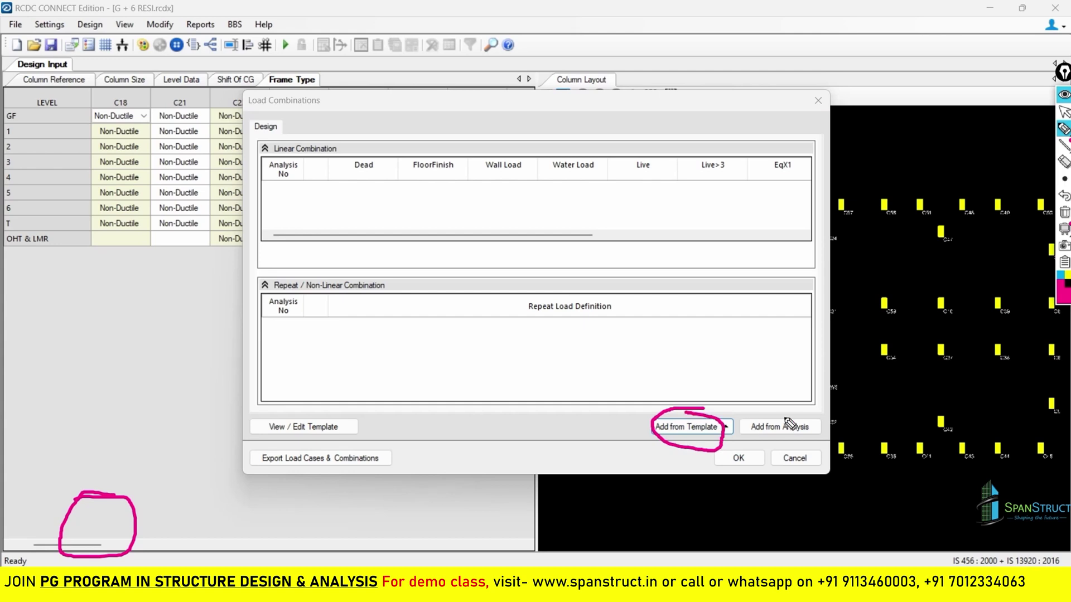
{"action": "mouse_move", "coordinate": [787, 414]}
{"action": "left_mouse_down"}
{"action": "mouse_move", "coordinate": [754, 415]}
{"action": "mouse_move", "coordinate": [752, 430]}
{"action": "mouse_move", "coordinate": [815, 441]}
{"action": "mouse_move", "coordinate": [775, 414]}
{"action": "left_mouse_up"}
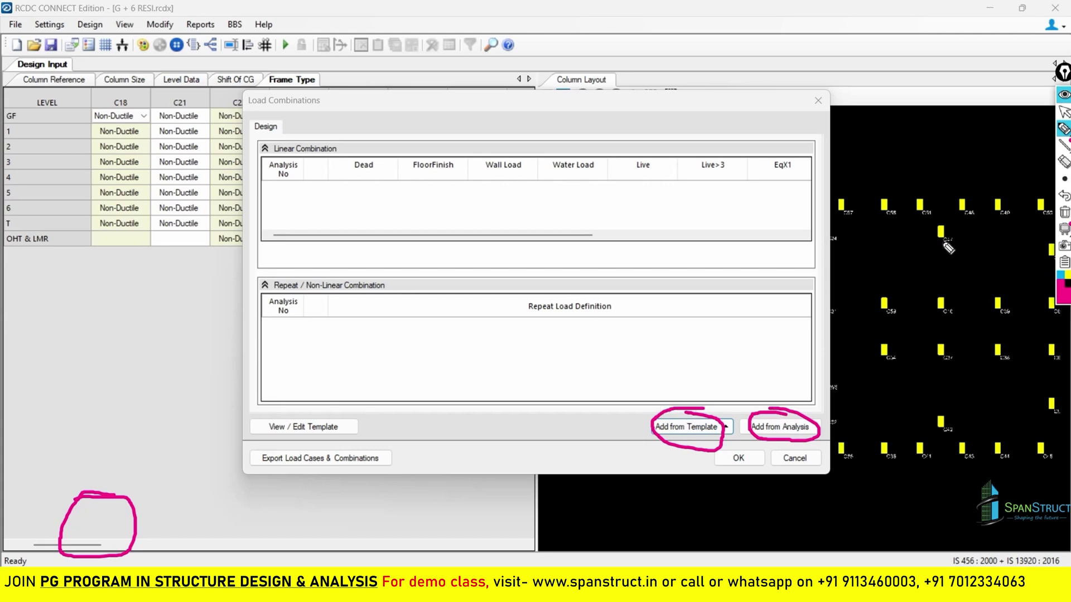
{"action": "left_click", "coordinate": [1065, 212]}
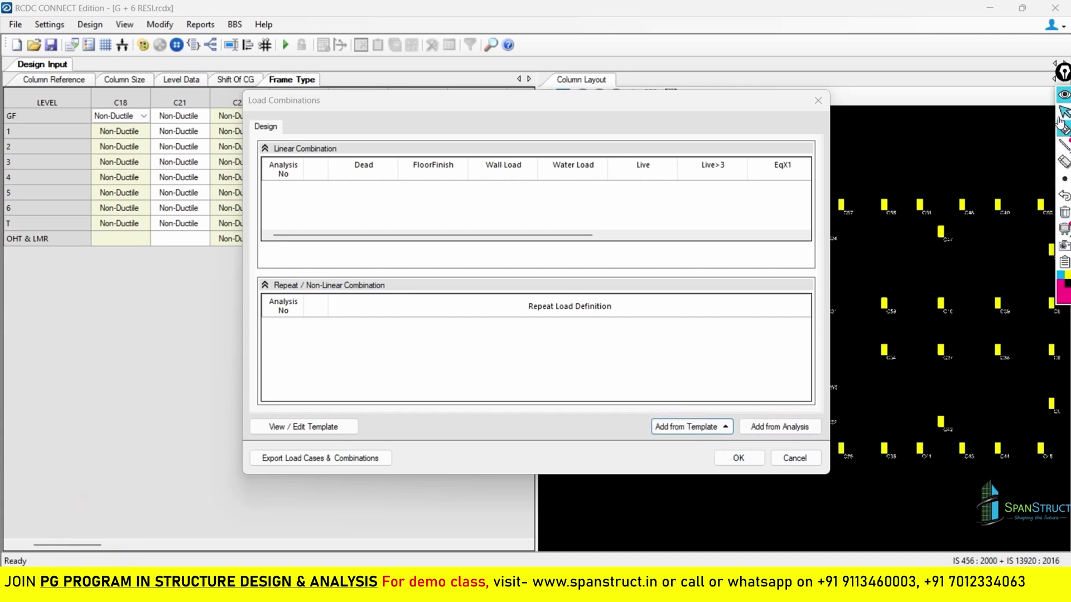
Step: Generate the linear load combinations from the regular structure template and accept them
{"action": "left_click", "coordinate": [1064, 112]}
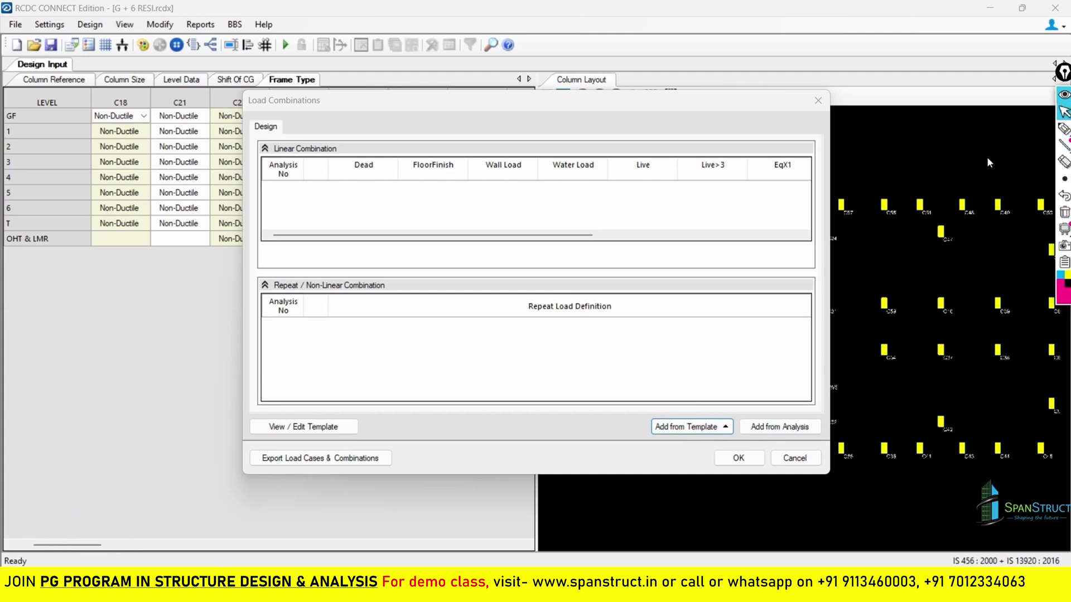
{"action": "left_click", "coordinate": [684, 428]}
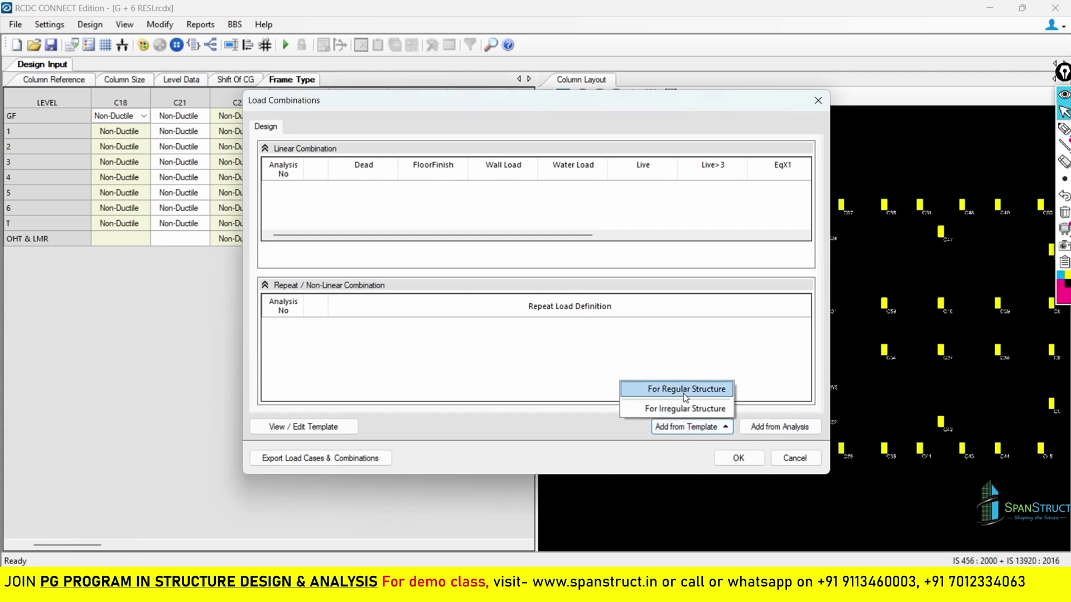
{"action": "left_click", "coordinate": [685, 394]}
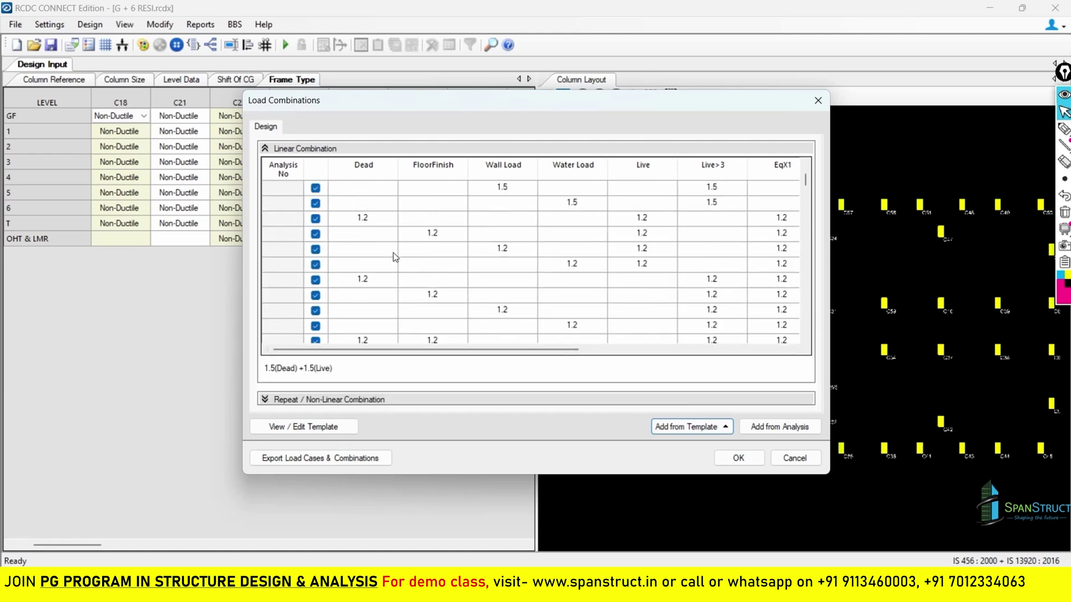
{"action": "left_click_drag", "start_coordinate": [441, 349], "coordinate": [463, 349]}
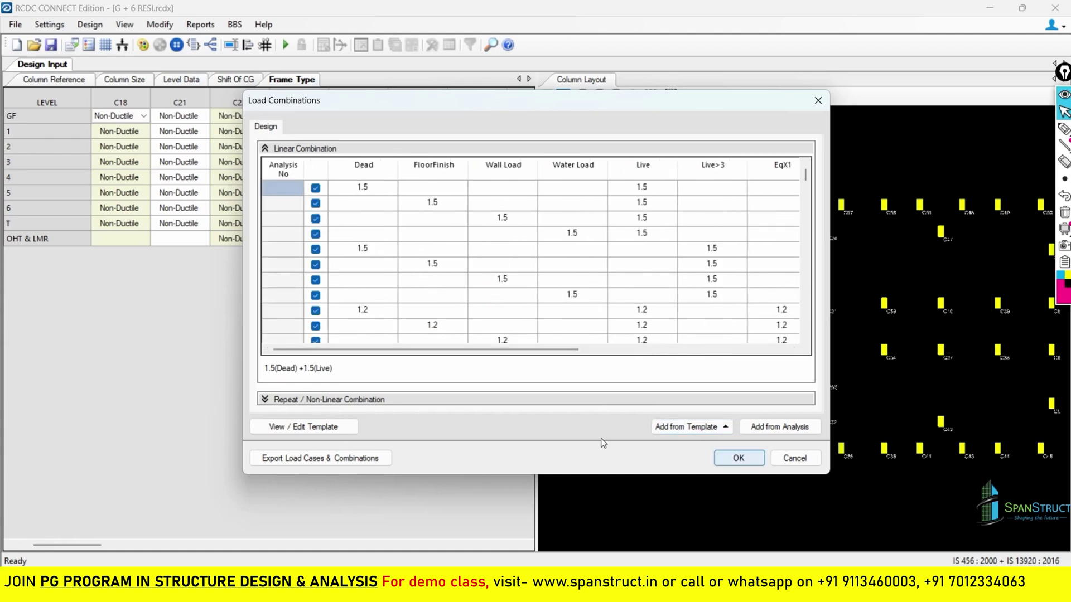
{"action": "key", "text": "Return"}
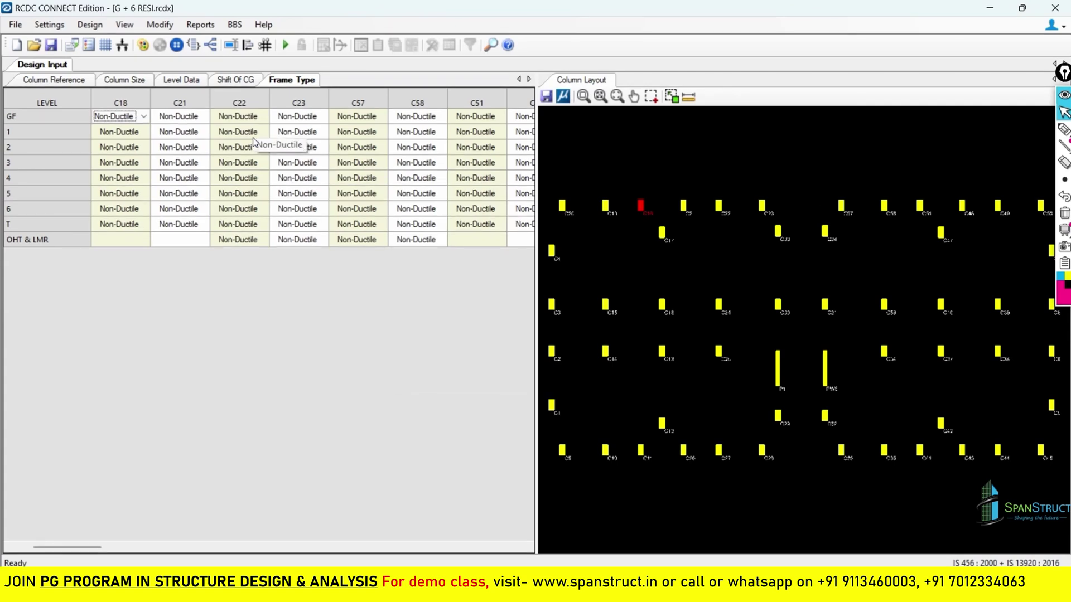
Step: Reopen the load combinations and set the Dead factor of the first linear combination to 1.8
{"action": "left_click", "coordinate": [49, 24]}
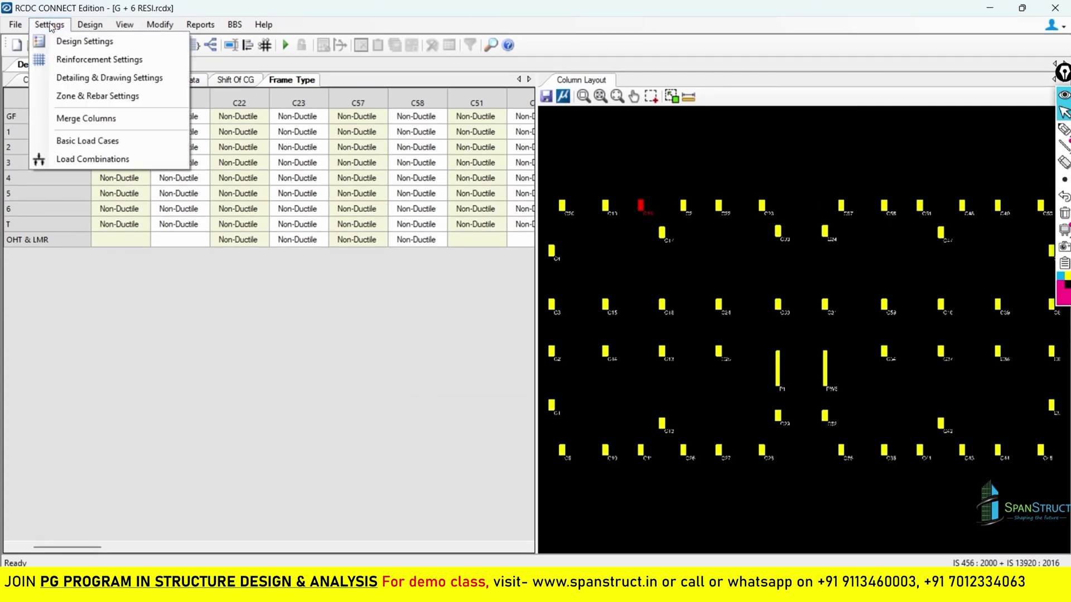
{"action": "left_click", "coordinate": [129, 160]}
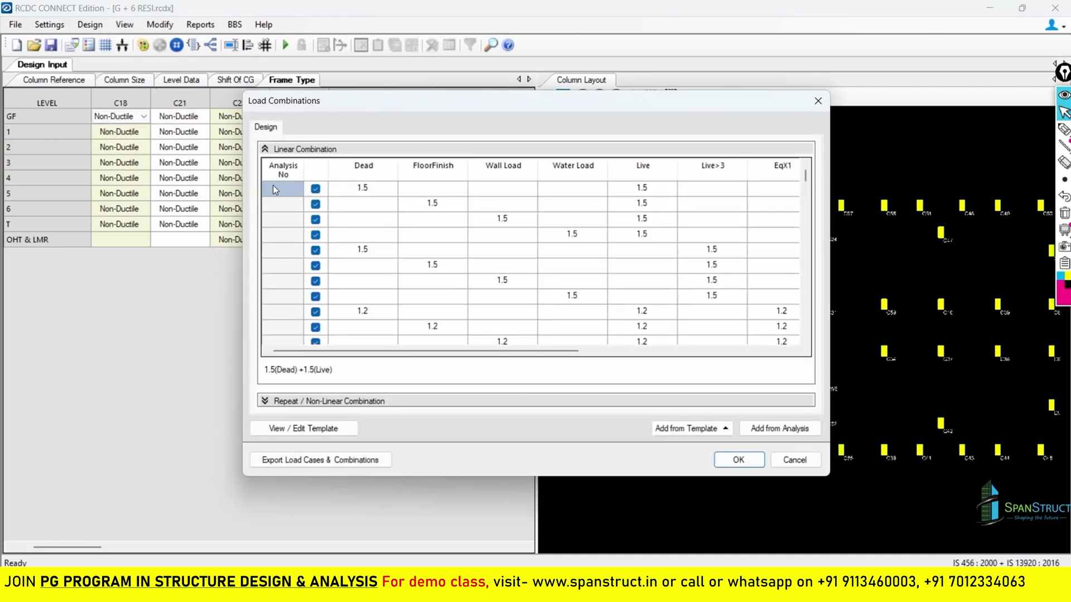
{"action": "left_click", "coordinate": [362, 189]}
{"action": "left_click", "coordinate": [363, 189]}
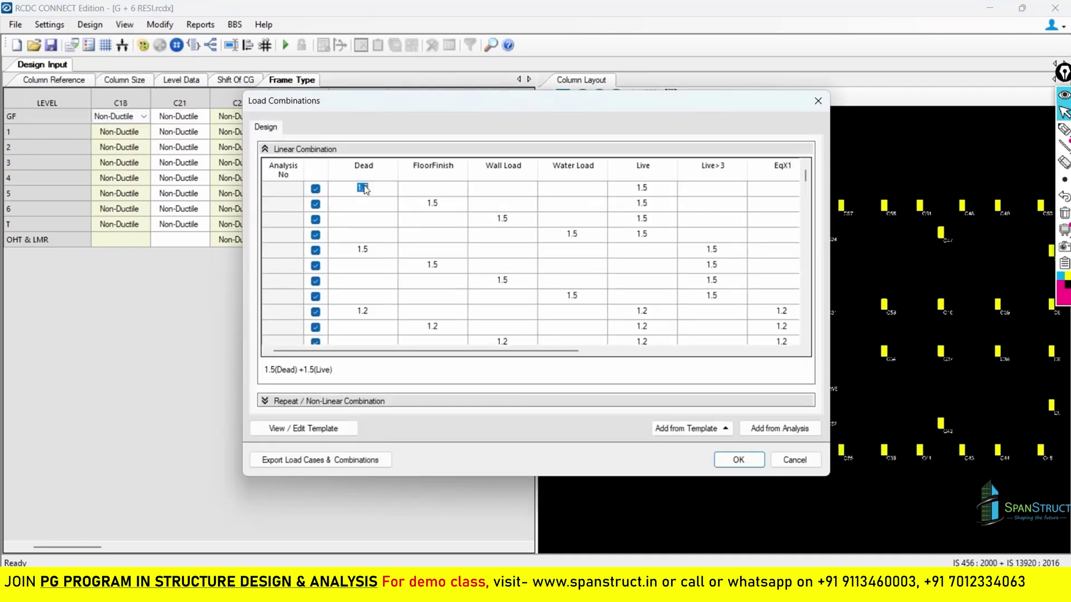
{"action": "type", "text": "1.8"}
{"action": "left_click", "coordinate": [371, 253]}
Step: Set the Dead factor of the first linear combination back to 1.5
{"action": "left_click", "coordinate": [373, 191]}
{"action": "left_click", "coordinate": [373, 191]}
{"action": "type", "text": "1.5"}
Step: Exclude the first two linear combinations, include both again and accept the load combinations
{"action": "left_click", "coordinate": [315, 191]}
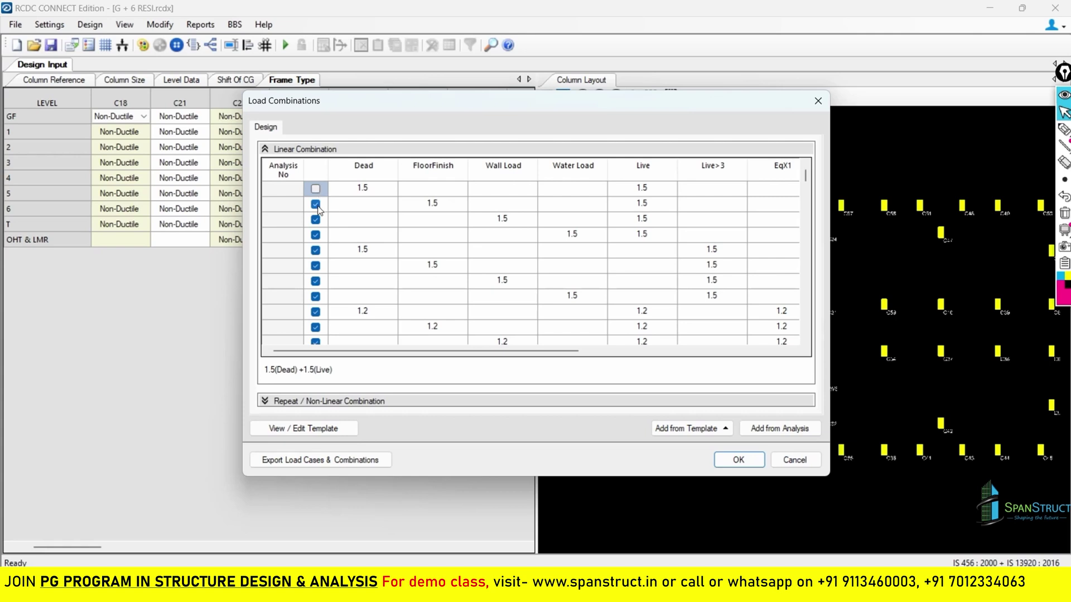
{"action": "left_click", "coordinate": [315, 205]}
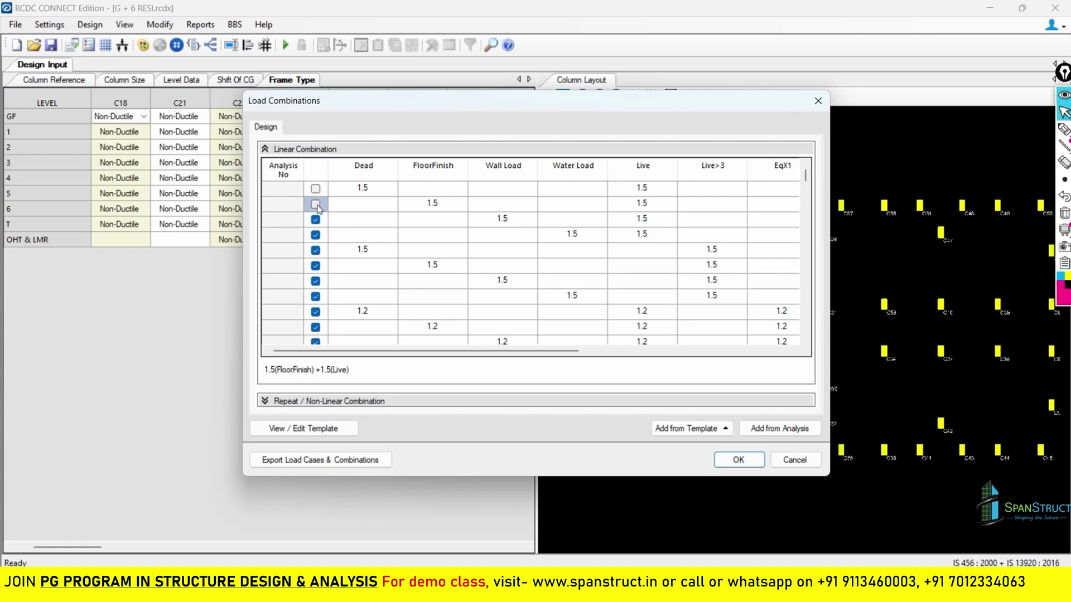
{"action": "left_click", "coordinate": [316, 204]}
{"action": "left_click", "coordinate": [315, 189]}
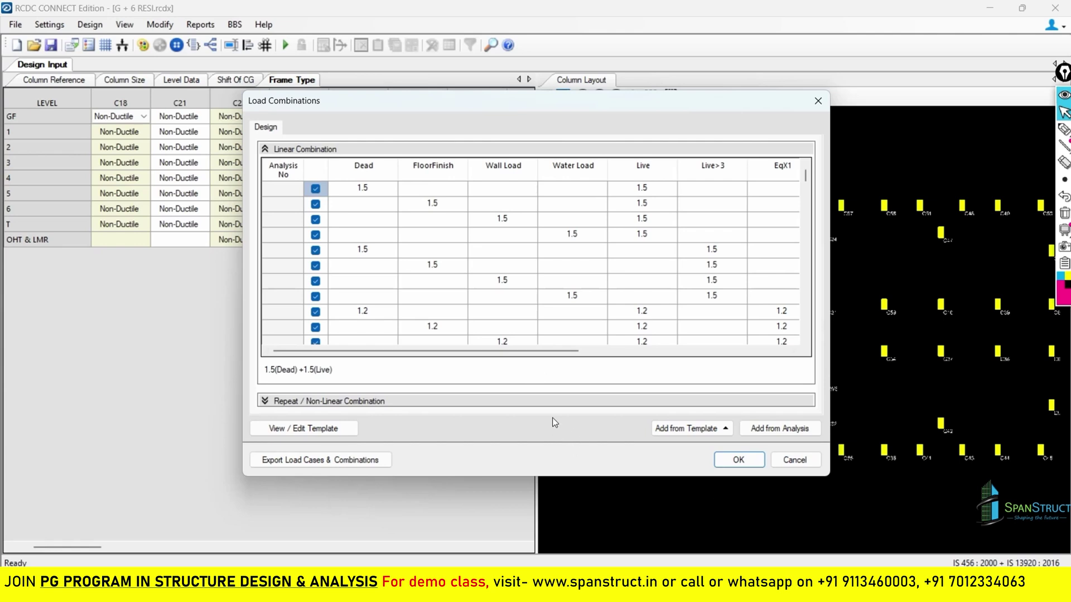
{"action": "left_click", "coordinate": [727, 465]}
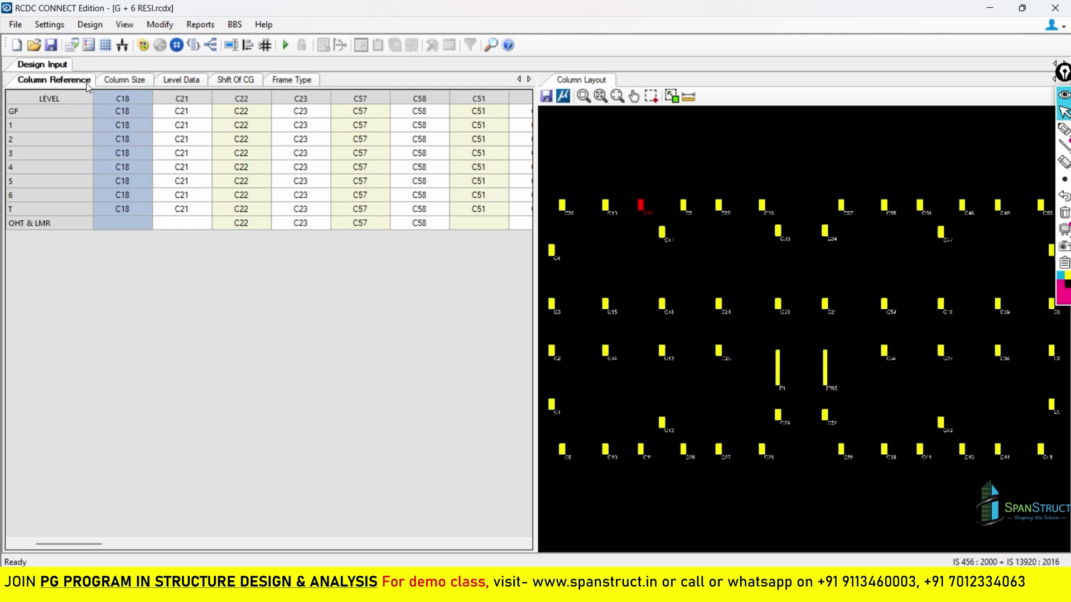
Step: Review the design input tables for column size, level data, shift of CG and frame type
{"action": "left_click", "coordinate": [120, 80]}
{"action": "left_click", "coordinate": [183, 82]}
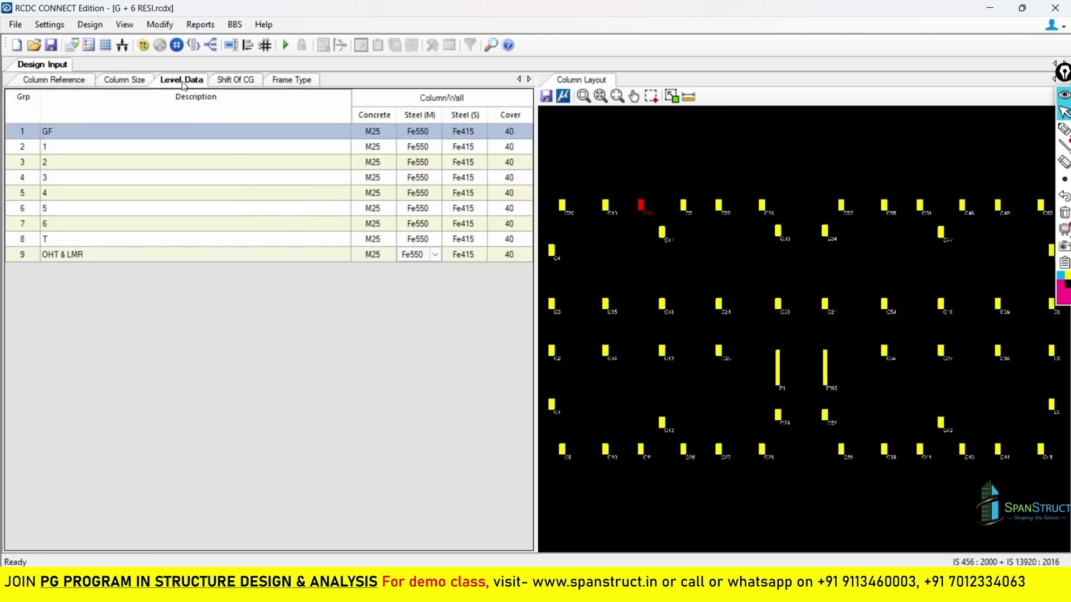
{"action": "left_click", "coordinate": [235, 81]}
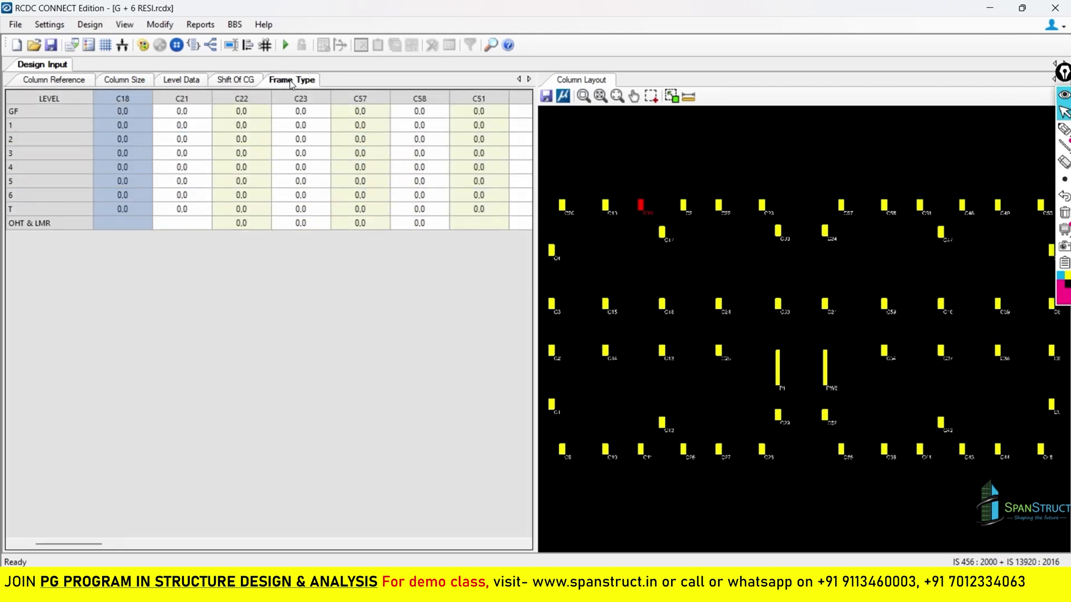
{"action": "left_click", "coordinate": [291, 81]}
Step: Review the basic load cases and the load combinations, closing both without changes
{"action": "left_click", "coordinate": [49, 24]}
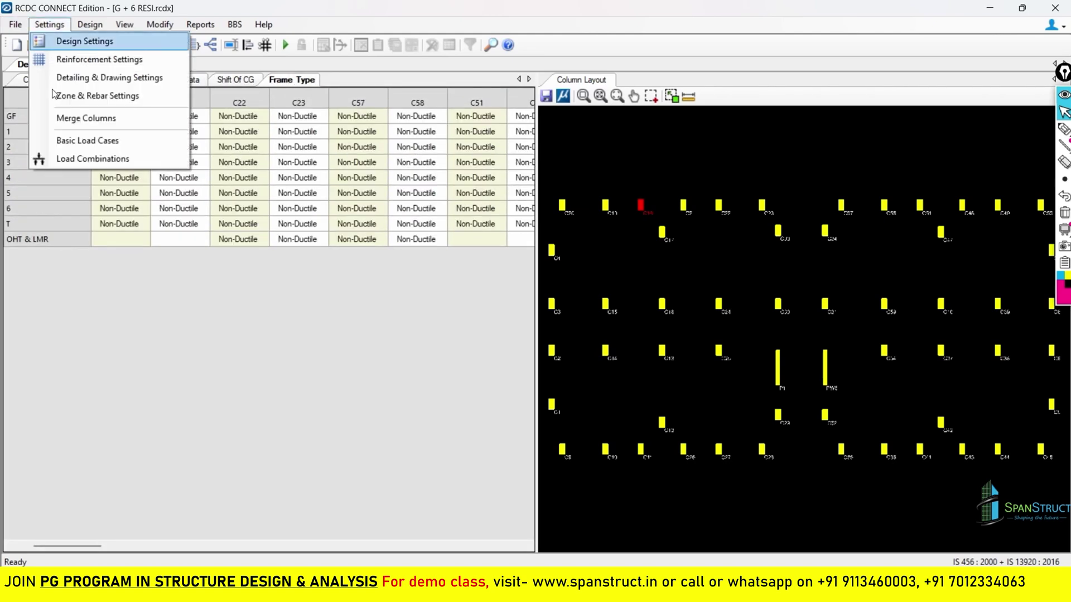
{"action": "left_click", "coordinate": [67, 141]}
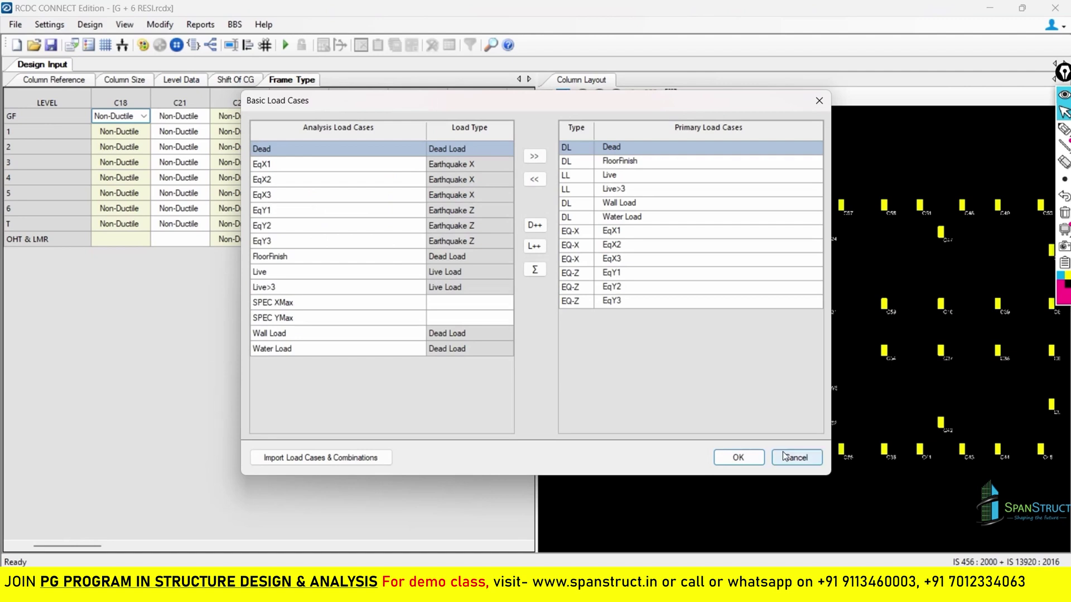
{"action": "left_click", "coordinate": [794, 457]}
{"action": "left_click", "coordinate": [50, 24]}
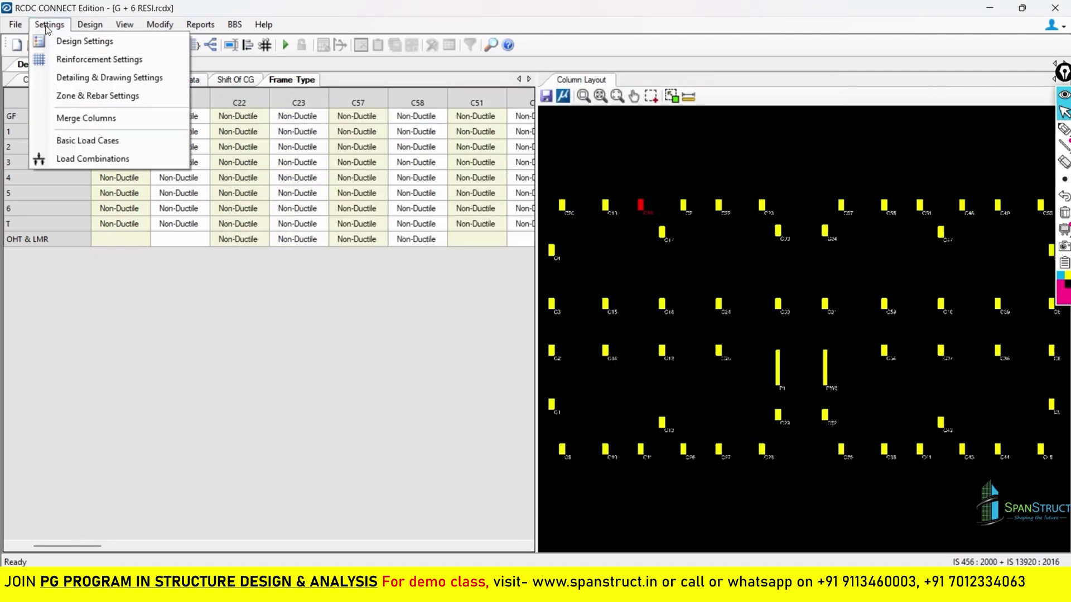
{"action": "left_click", "coordinate": [77, 164]}
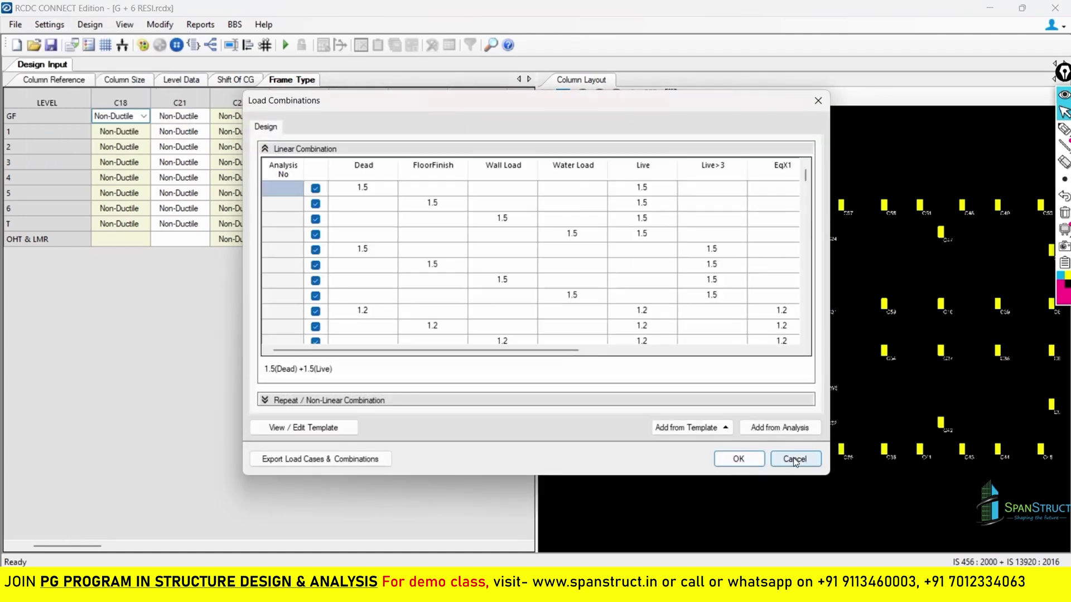
{"action": "left_click", "coordinate": [795, 459]}
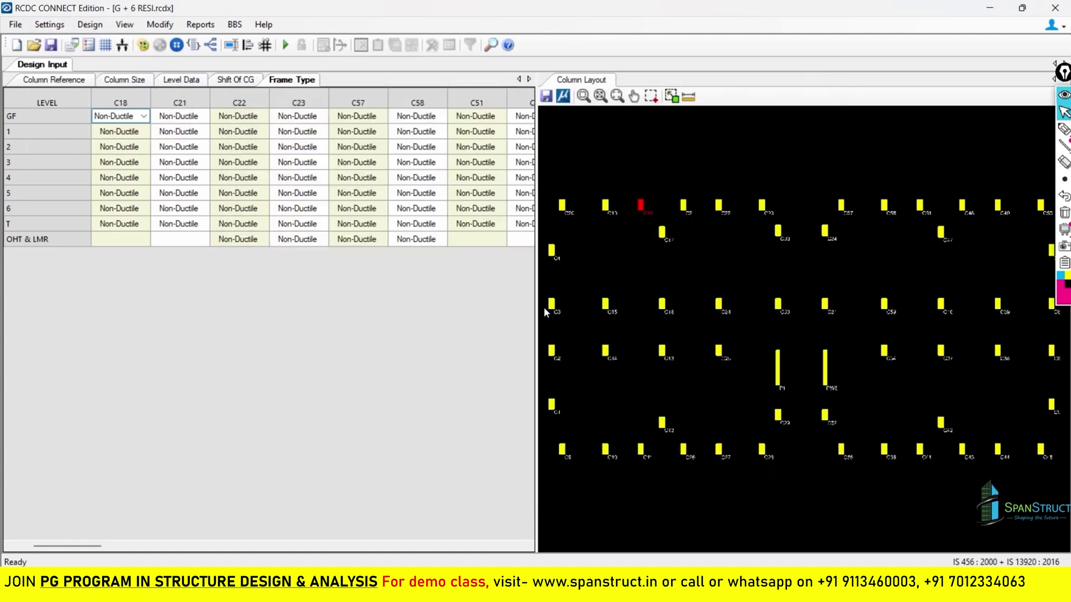
Step: Check the concrete and steel grades in the level data and review the design settings
{"action": "left_click", "coordinate": [191, 81]}
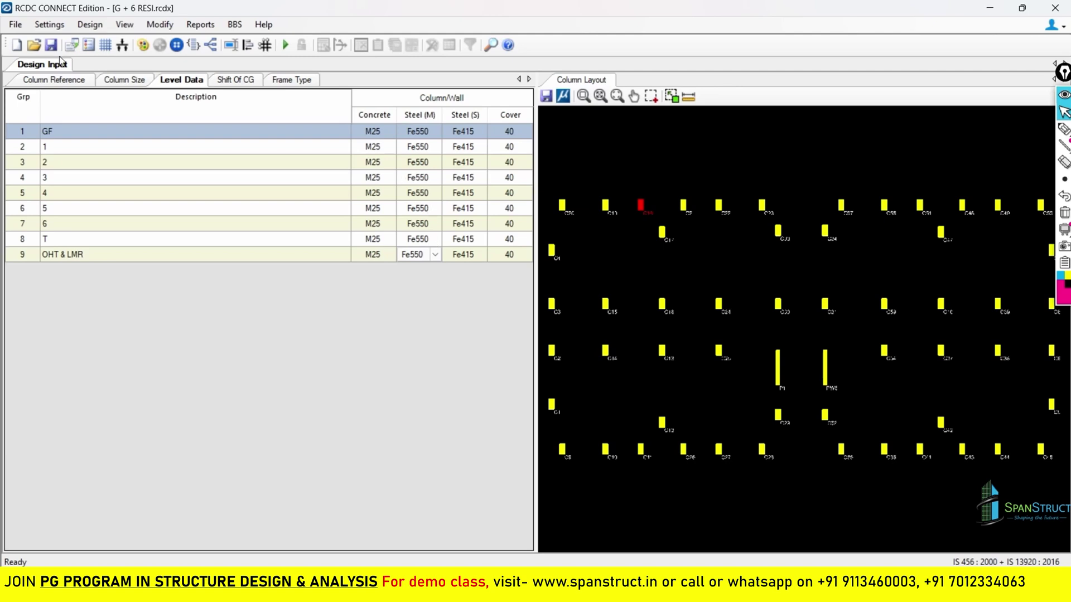
{"action": "left_click", "coordinate": [49, 25]}
{"action": "left_click", "coordinate": [66, 42]}
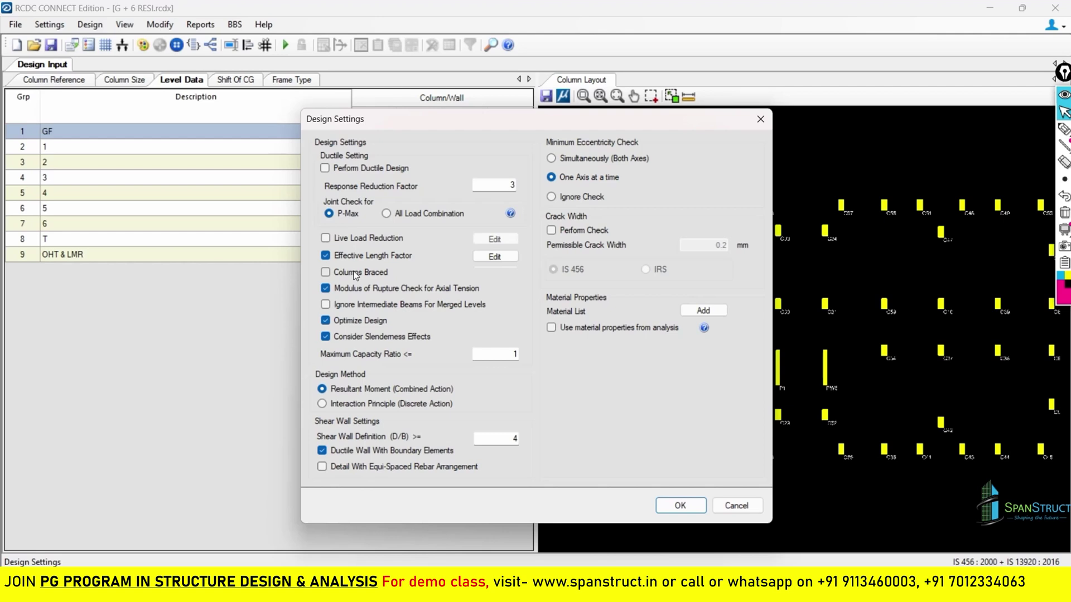
{"action": "key", "text": "Return"}
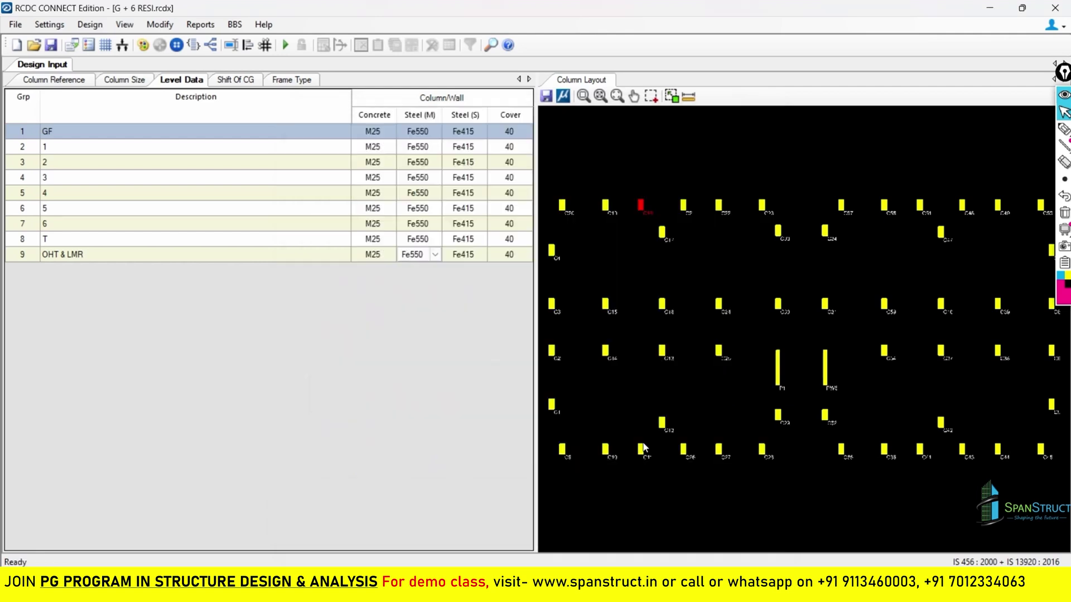